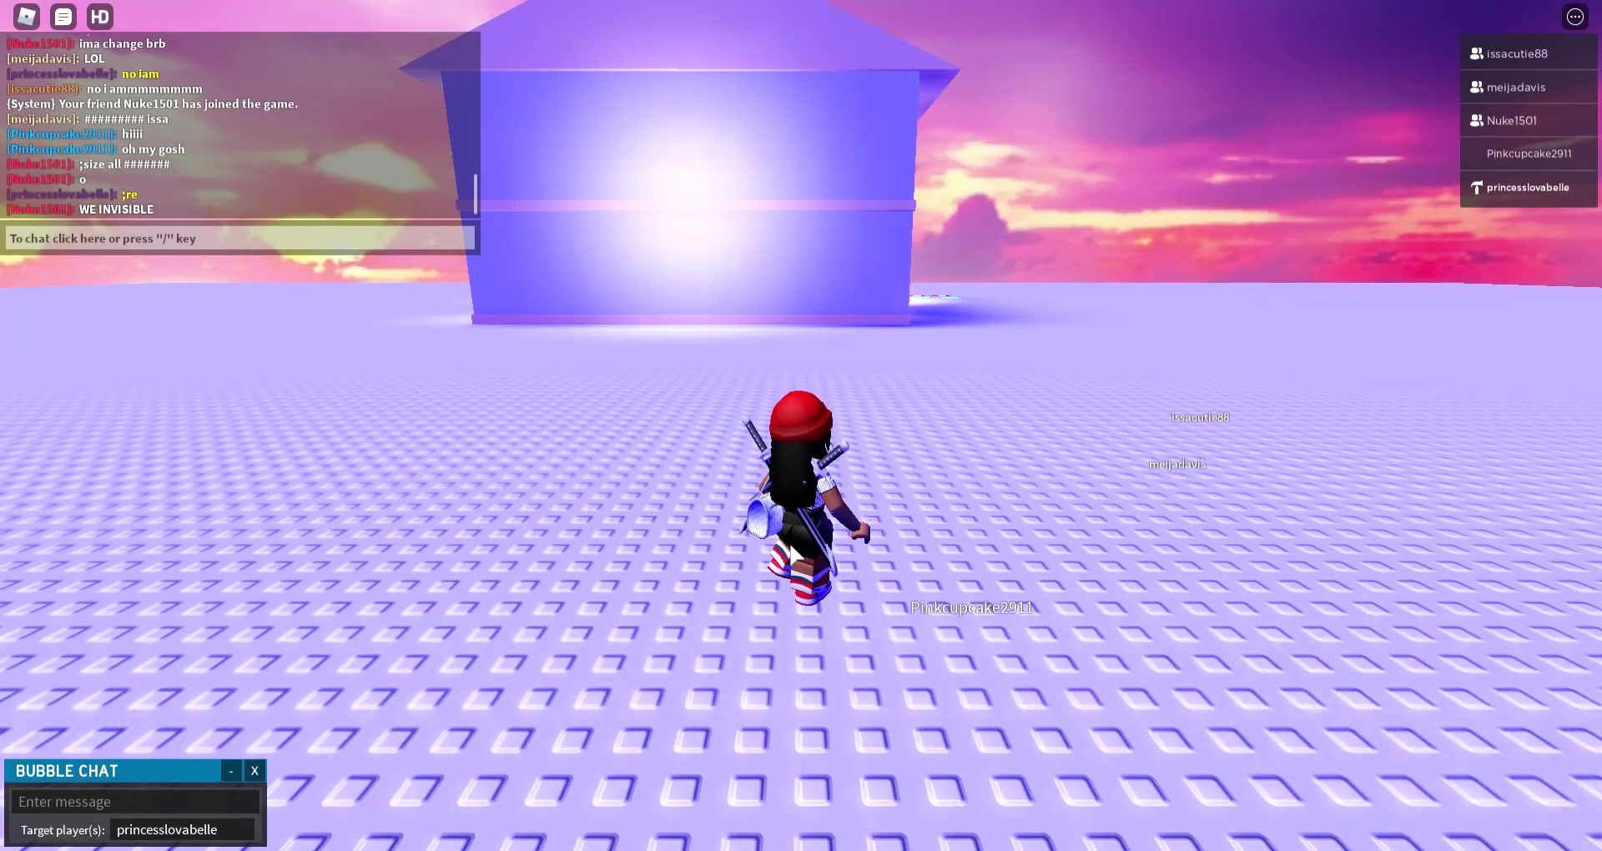
- Run across the baseplate and along the lavender mansion's side wall
{"action": "key", "text": "w"}
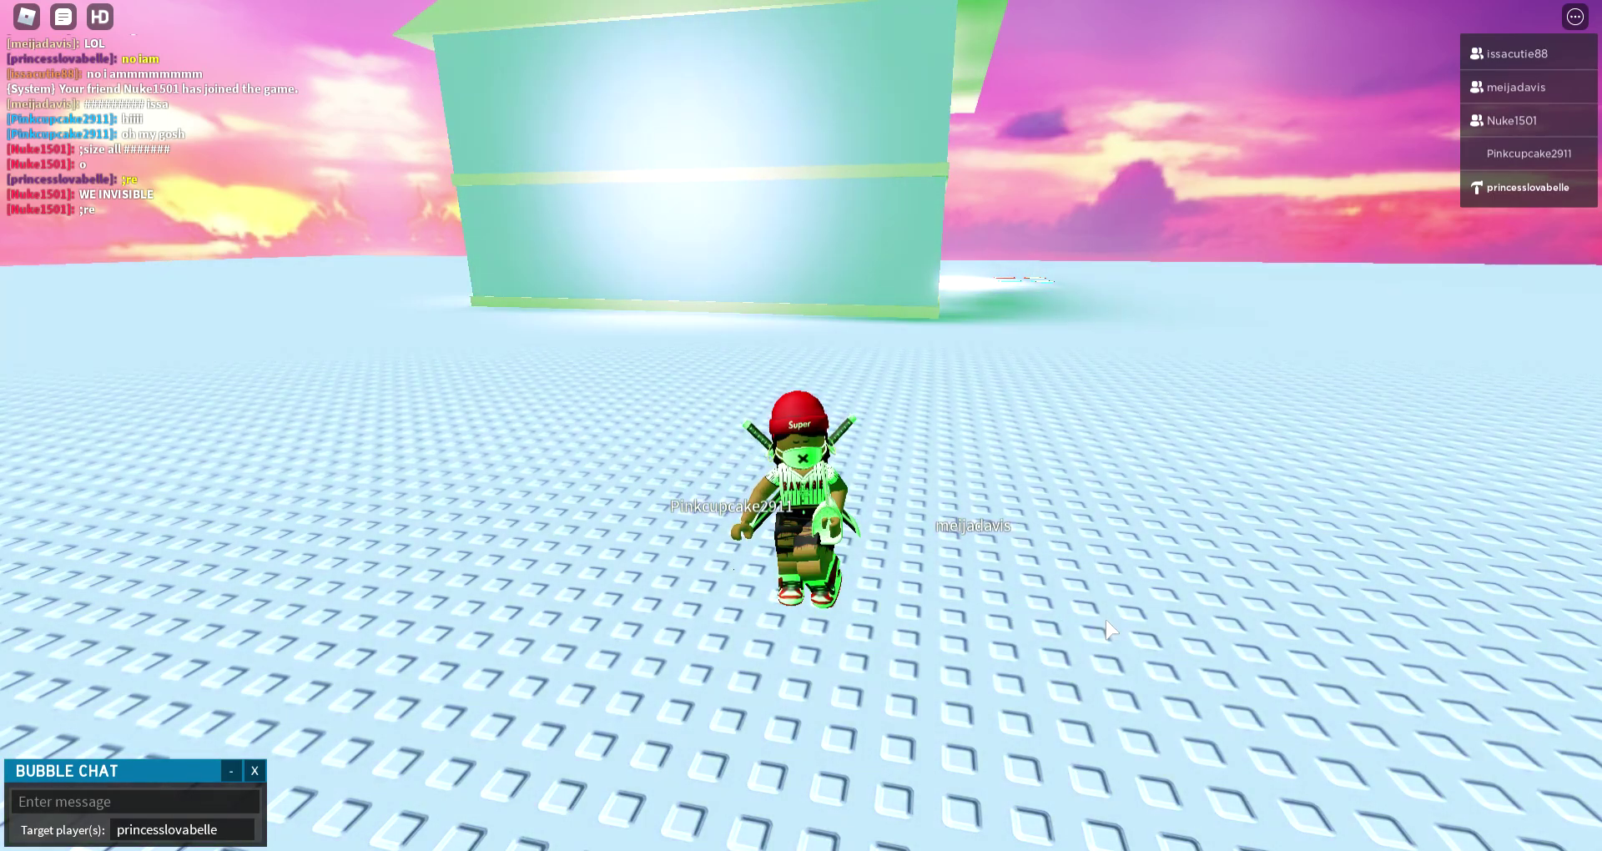
{"action": "key", "text": "s"}
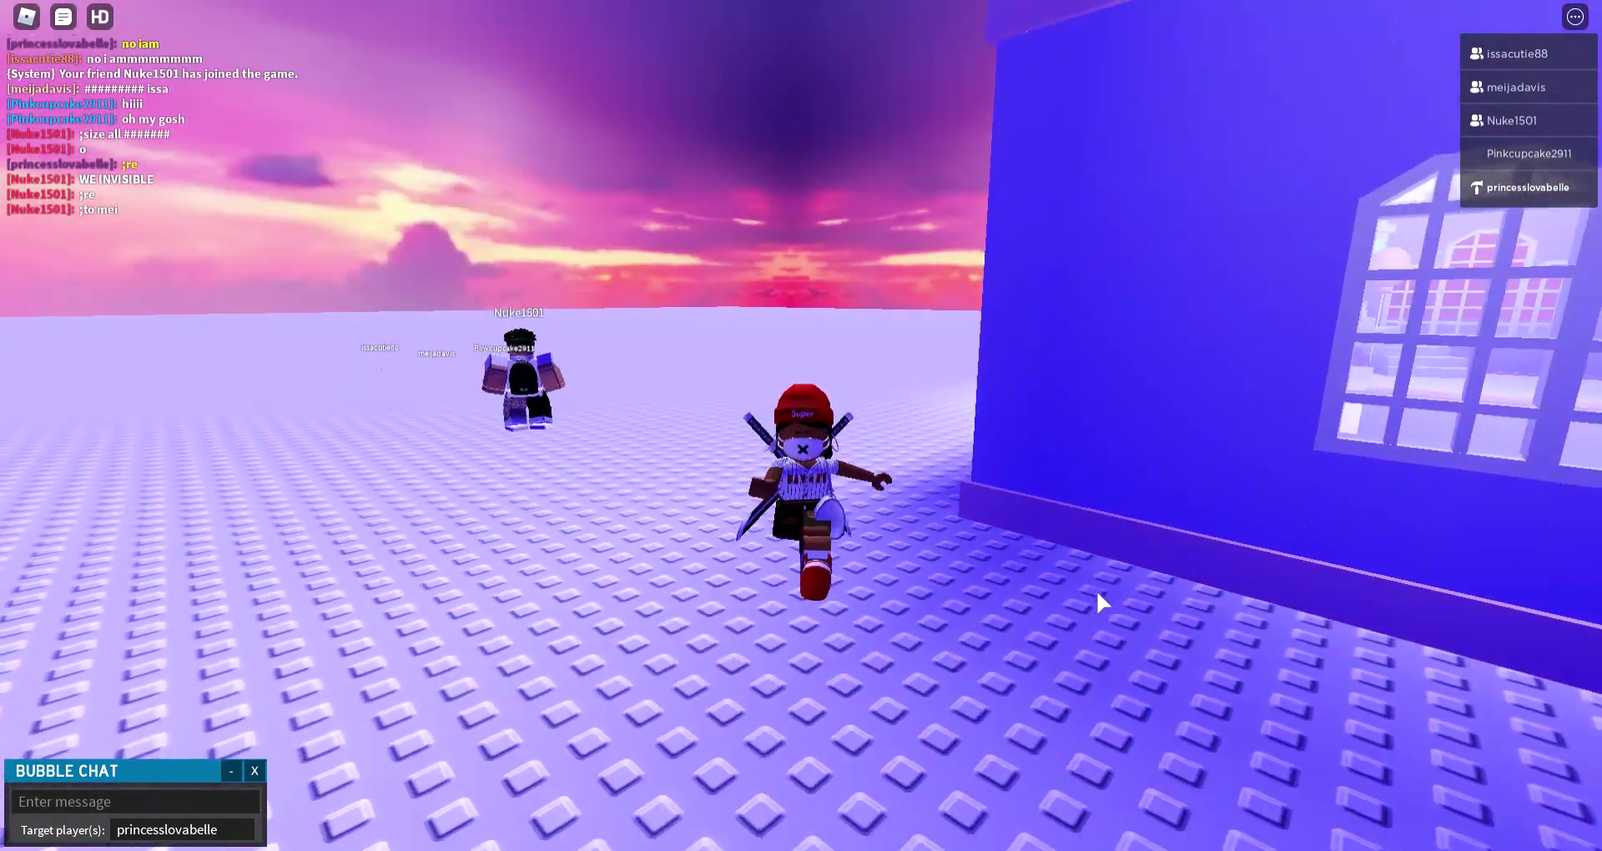
- Send ';fling all' in chat, then start typing ';ref' after respawning
{"action": "key", "text": "w"}
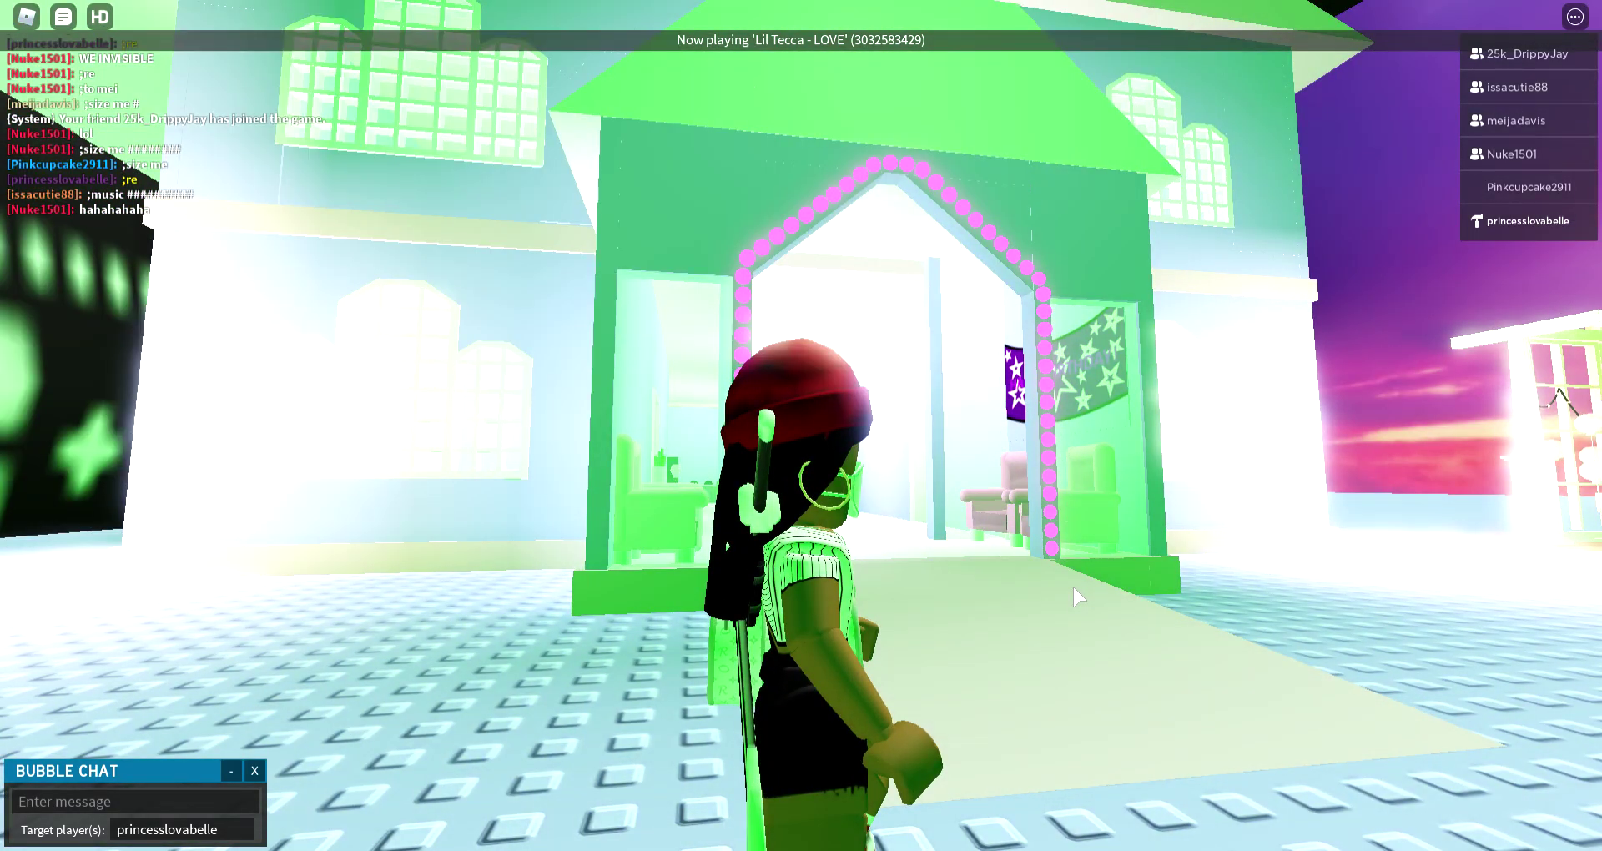
{"action": "key", "text": "slash"}
{"action": "type", "text": ";fling all"}
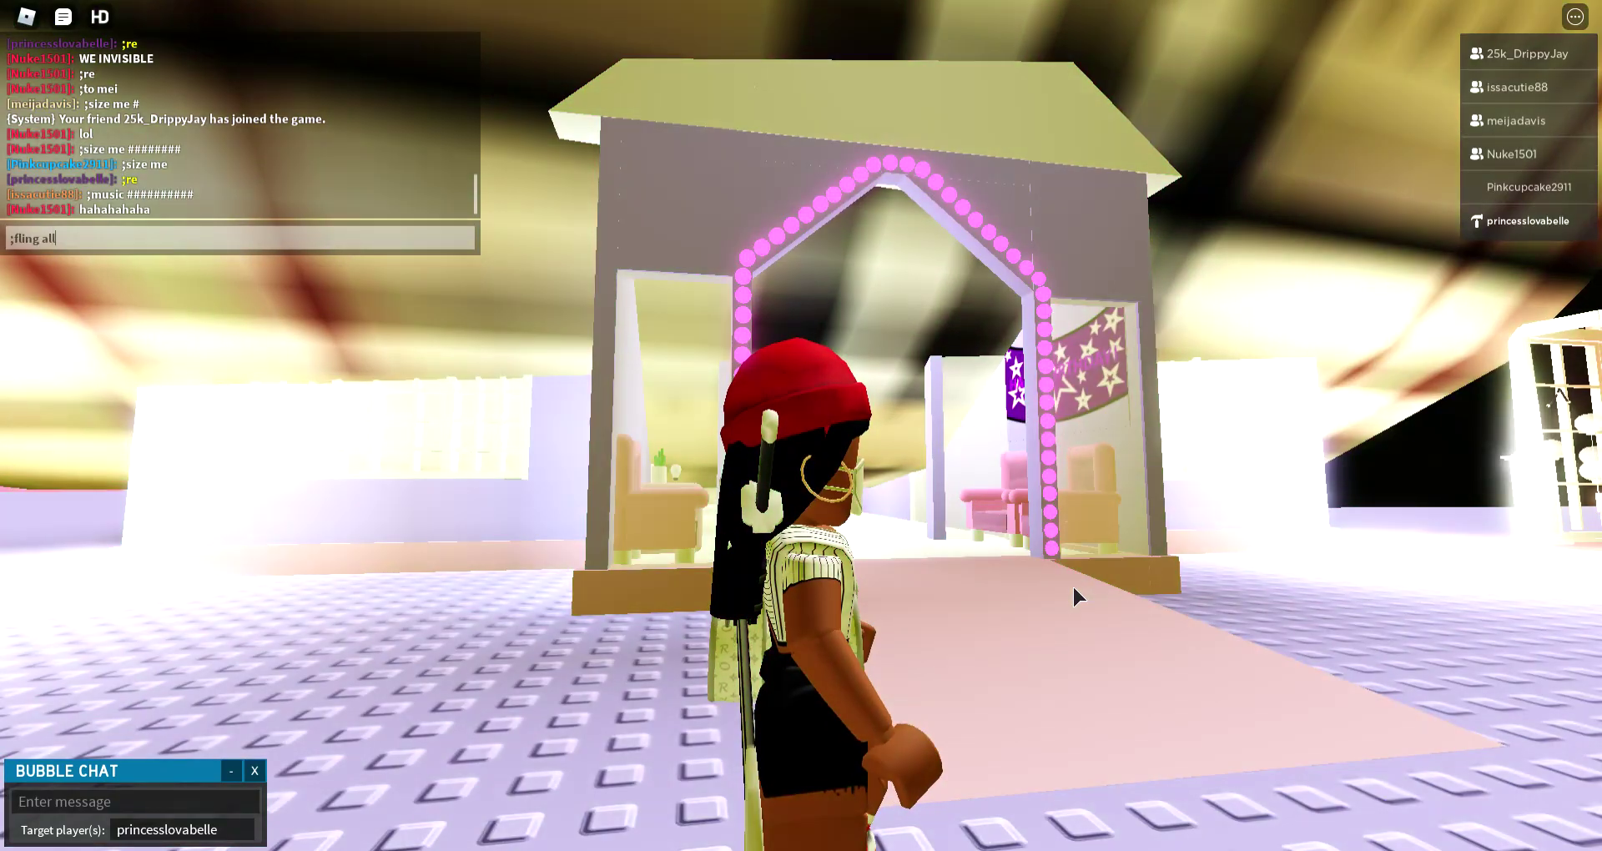
{"action": "key", "text": "Return"}
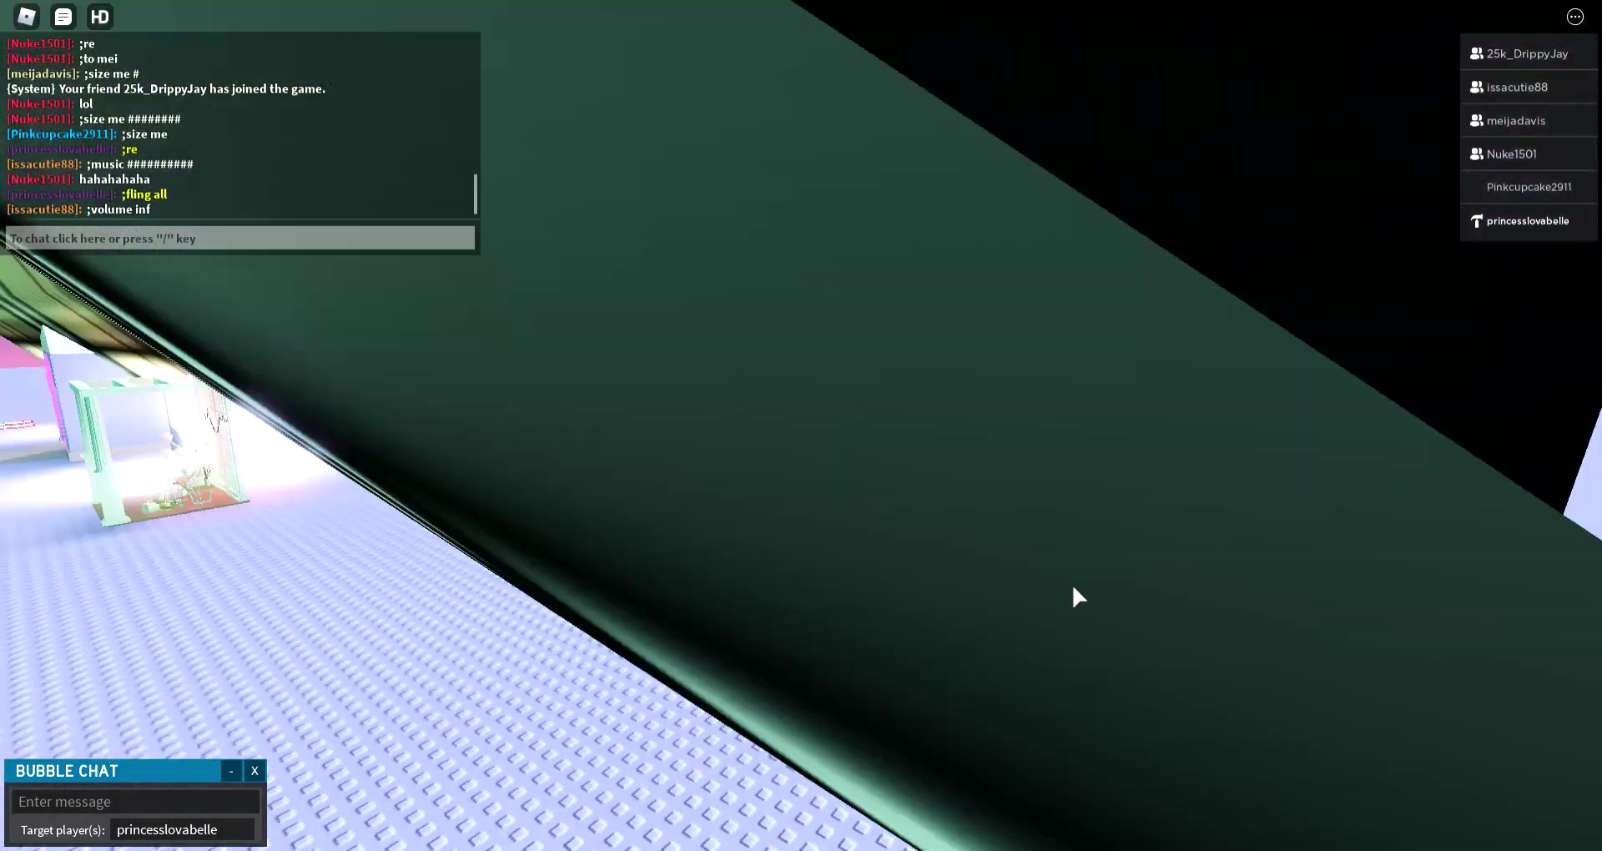
{"action": "key", "text": "slash"}
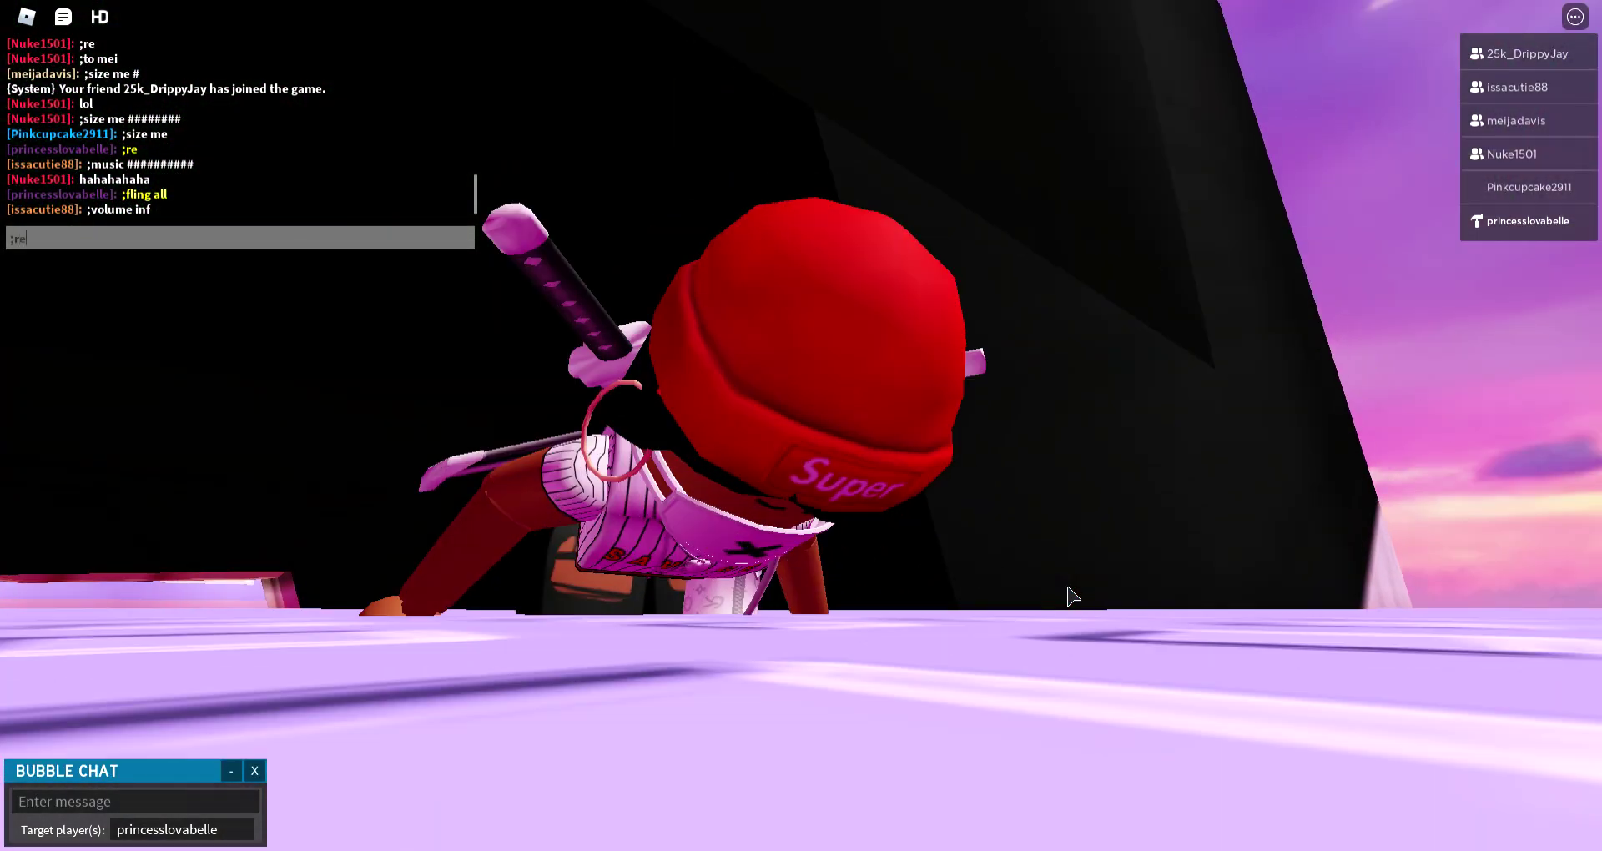
{"action": "type", "text": ";refr"}
{"action": "key", "text": "BackSpace"}
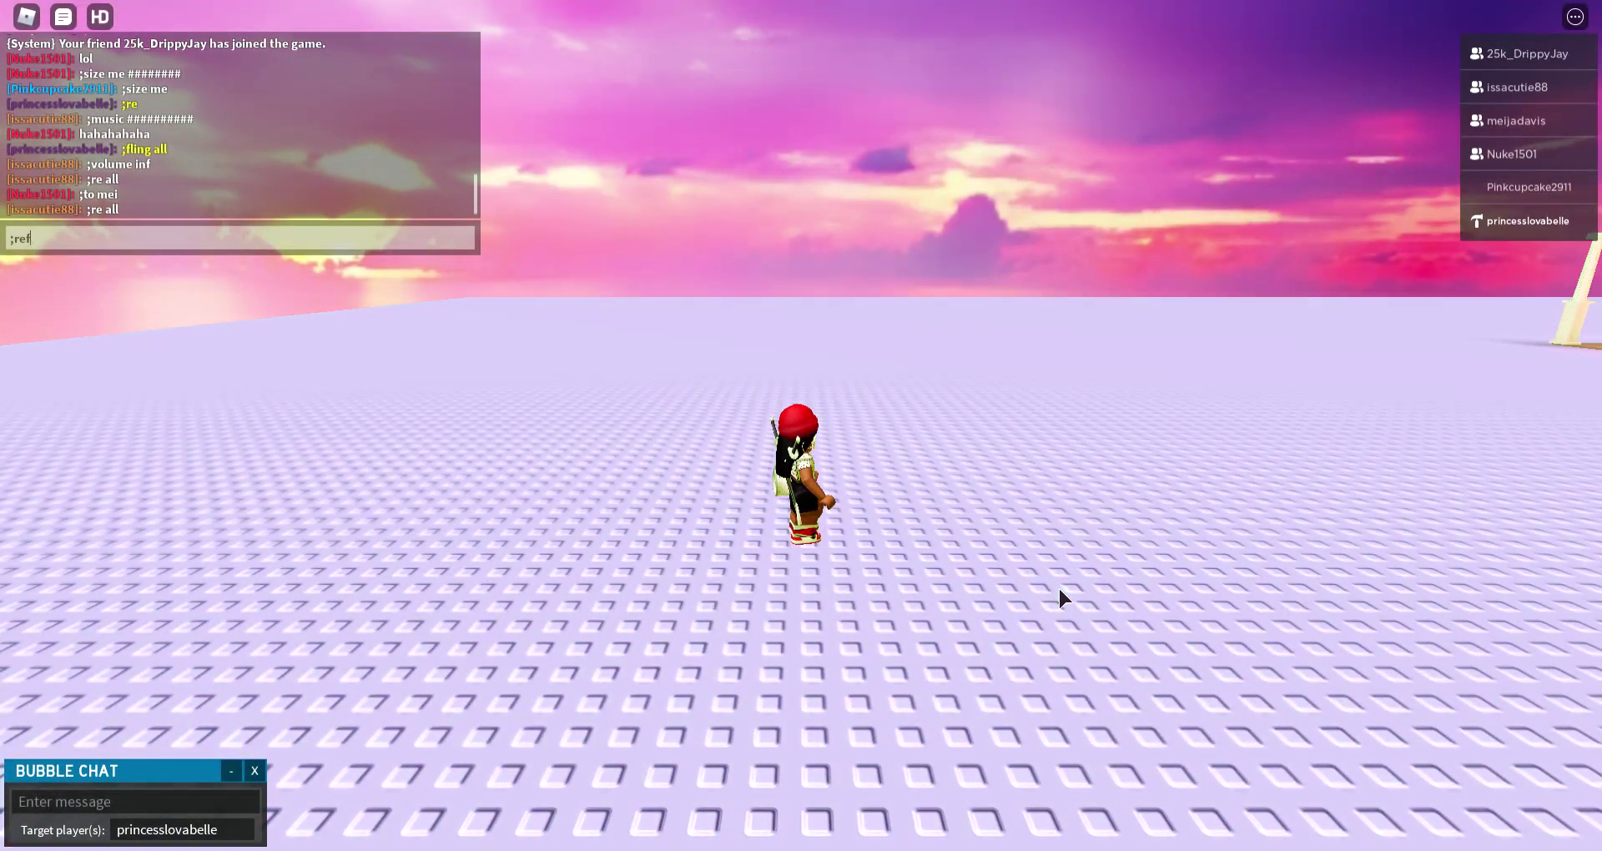
{"action": "type", "text": "guy"}
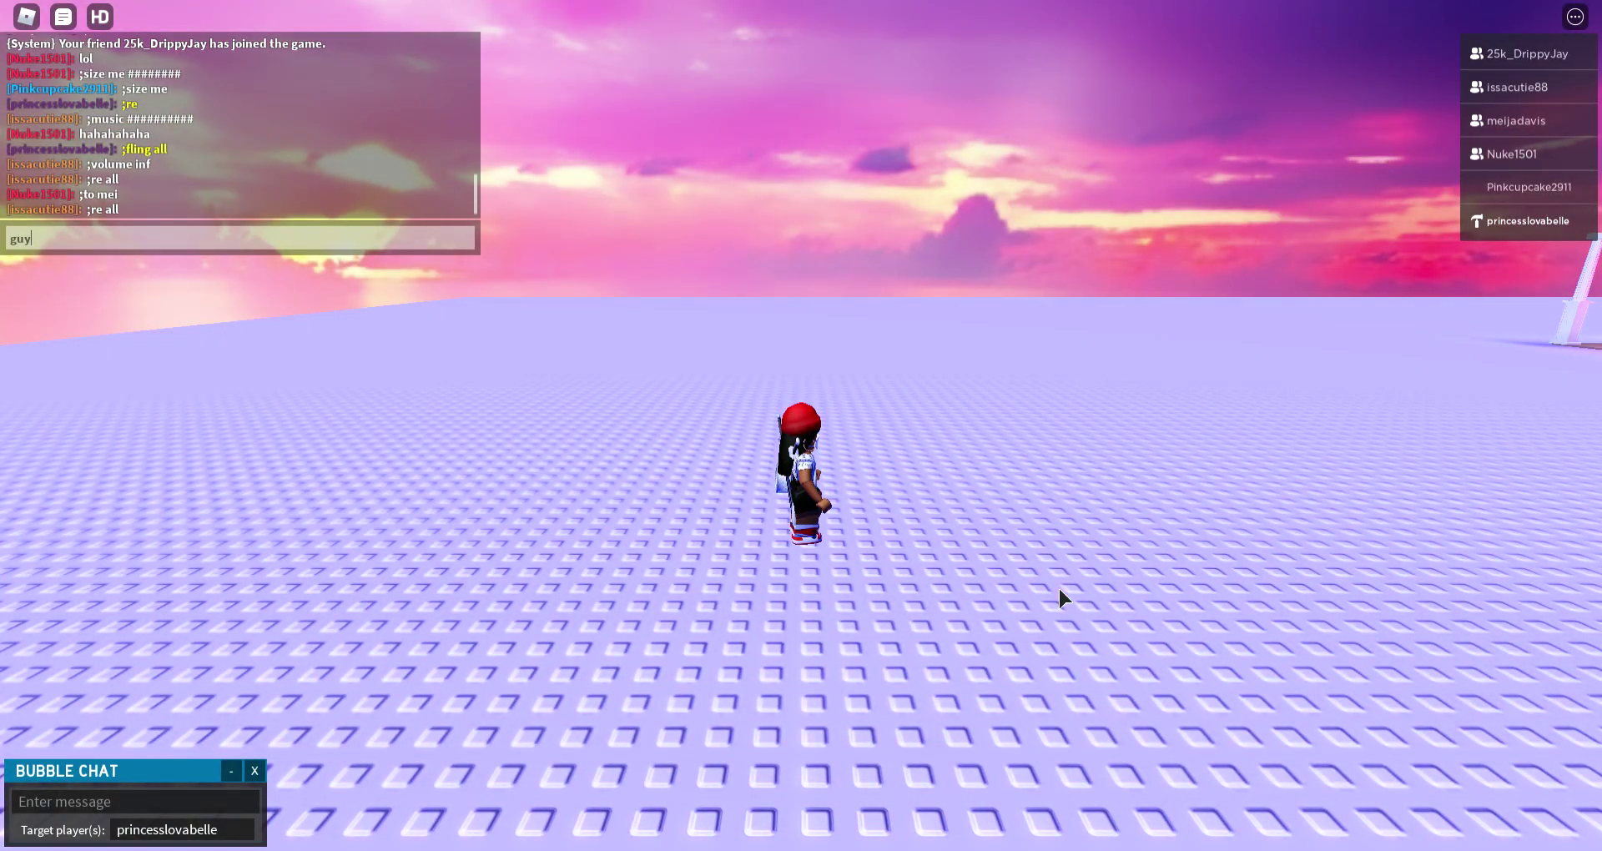
{"action": "type", "text": "s im trying to"}
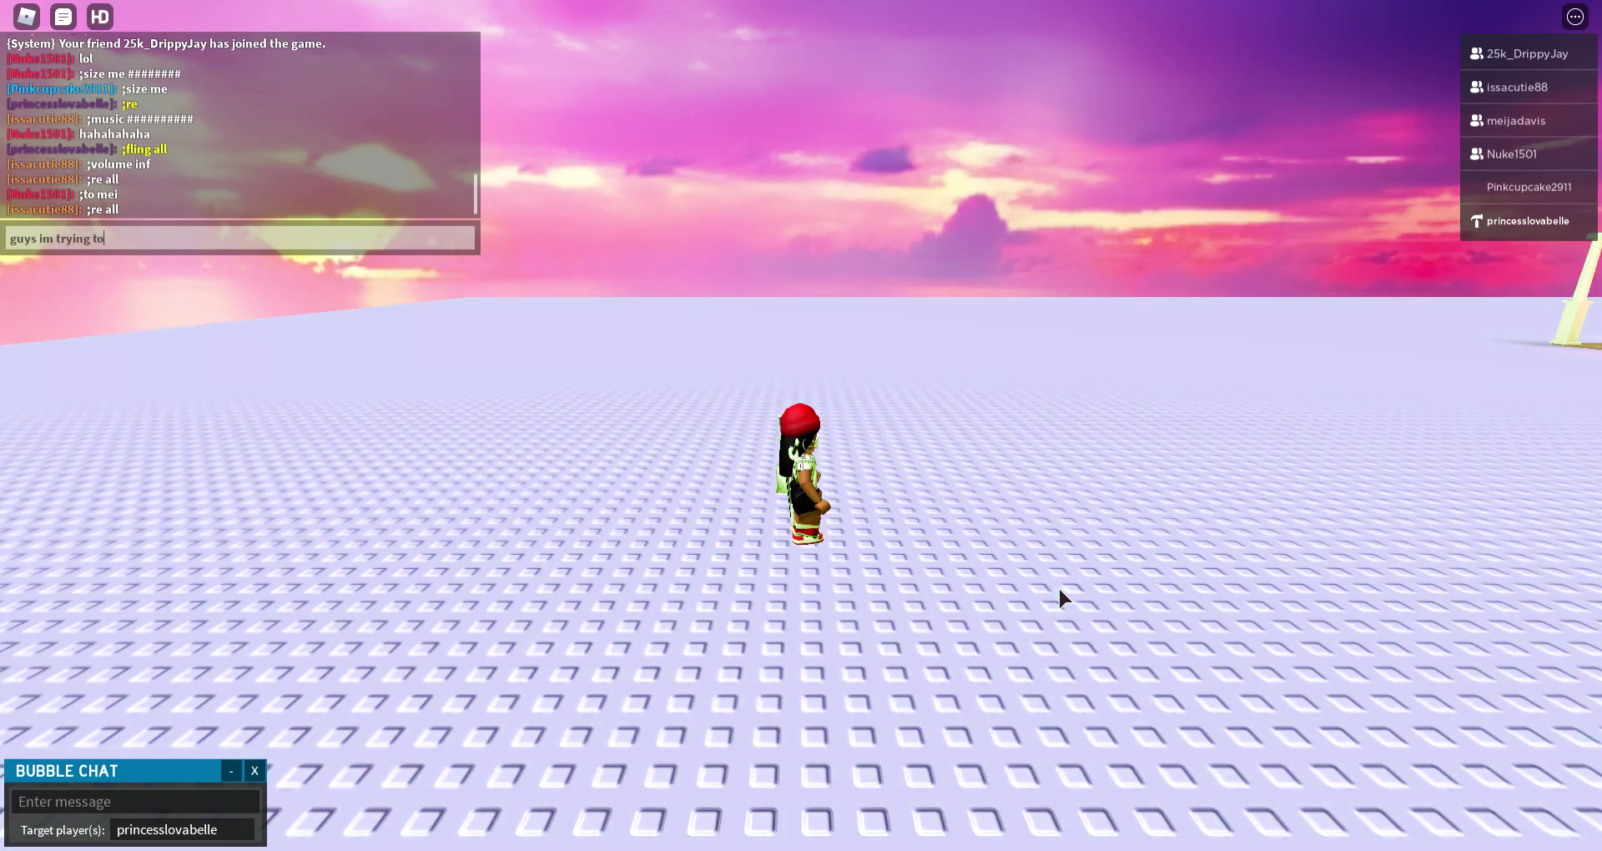
- Post 'guys im trying to rec' and 'please stop for a sec' in chat
{"action": "key", "text": "slash"}
{"action": "type", "text": "please stop for"}
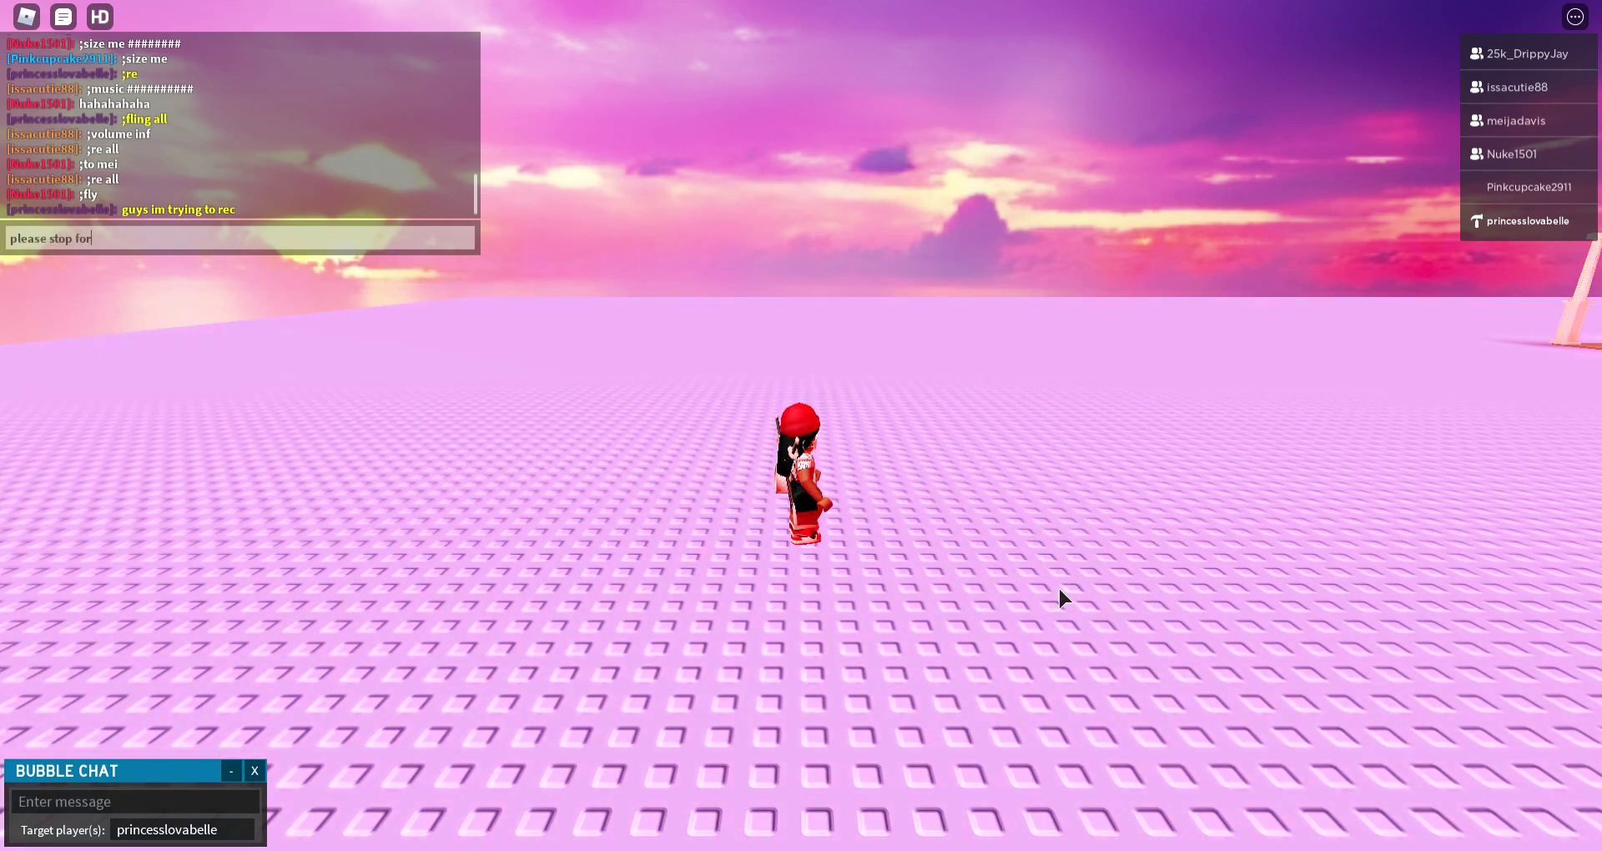
{"action": "type", "text": "sec"}
{"action": "key", "text": "Return"}
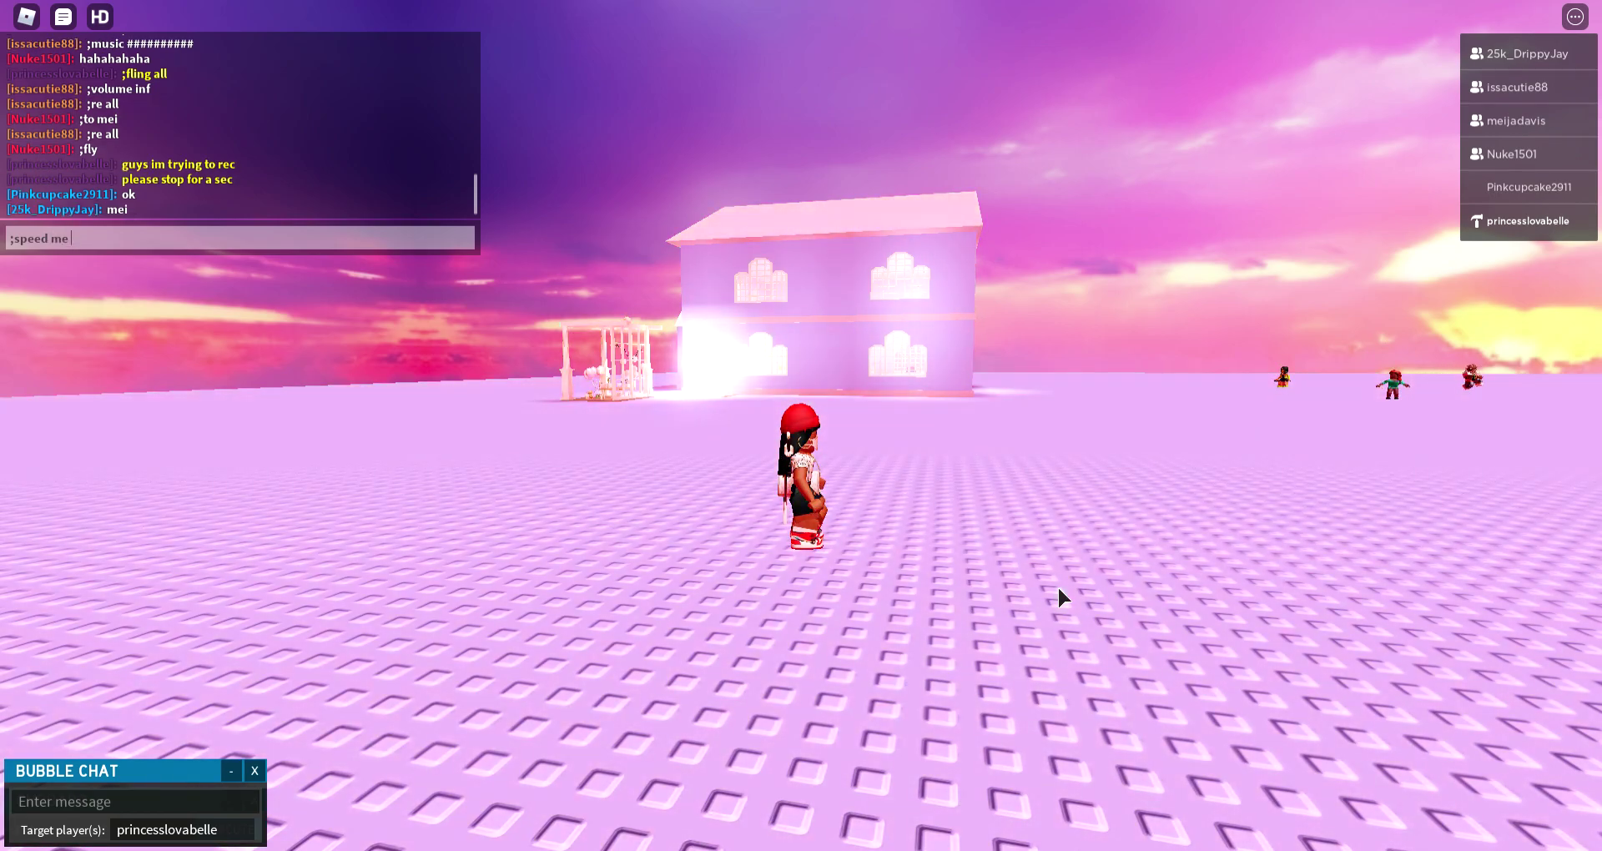
- Send ';speed me 70' and run through the gazebo
{"action": "key", "text": "Return"}
{"action": "key", "text": "w"}
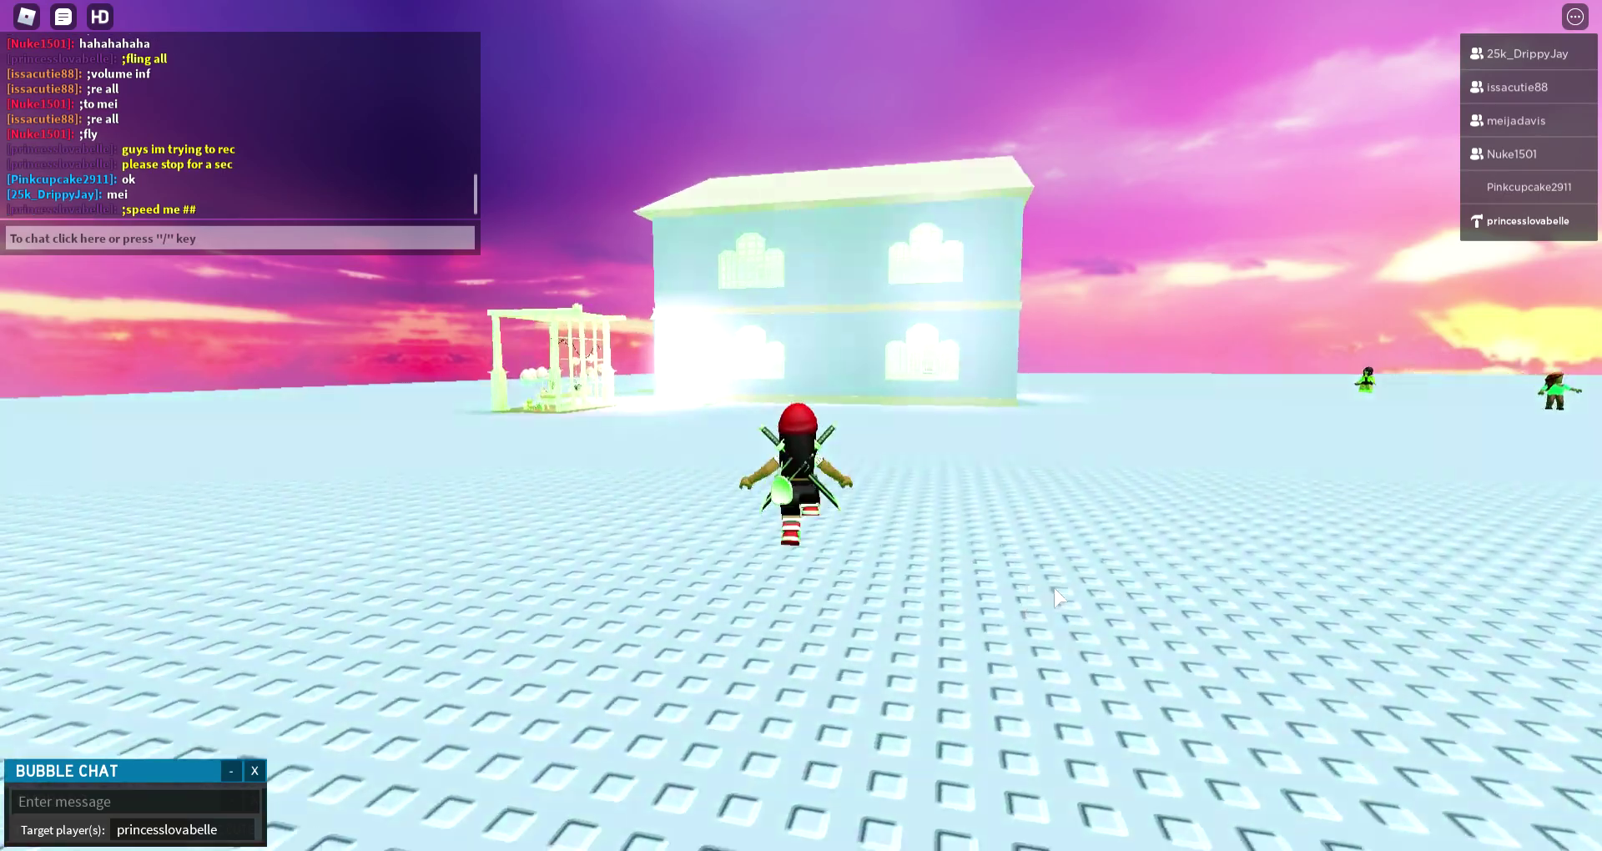
{"action": "key", "text": "w"}
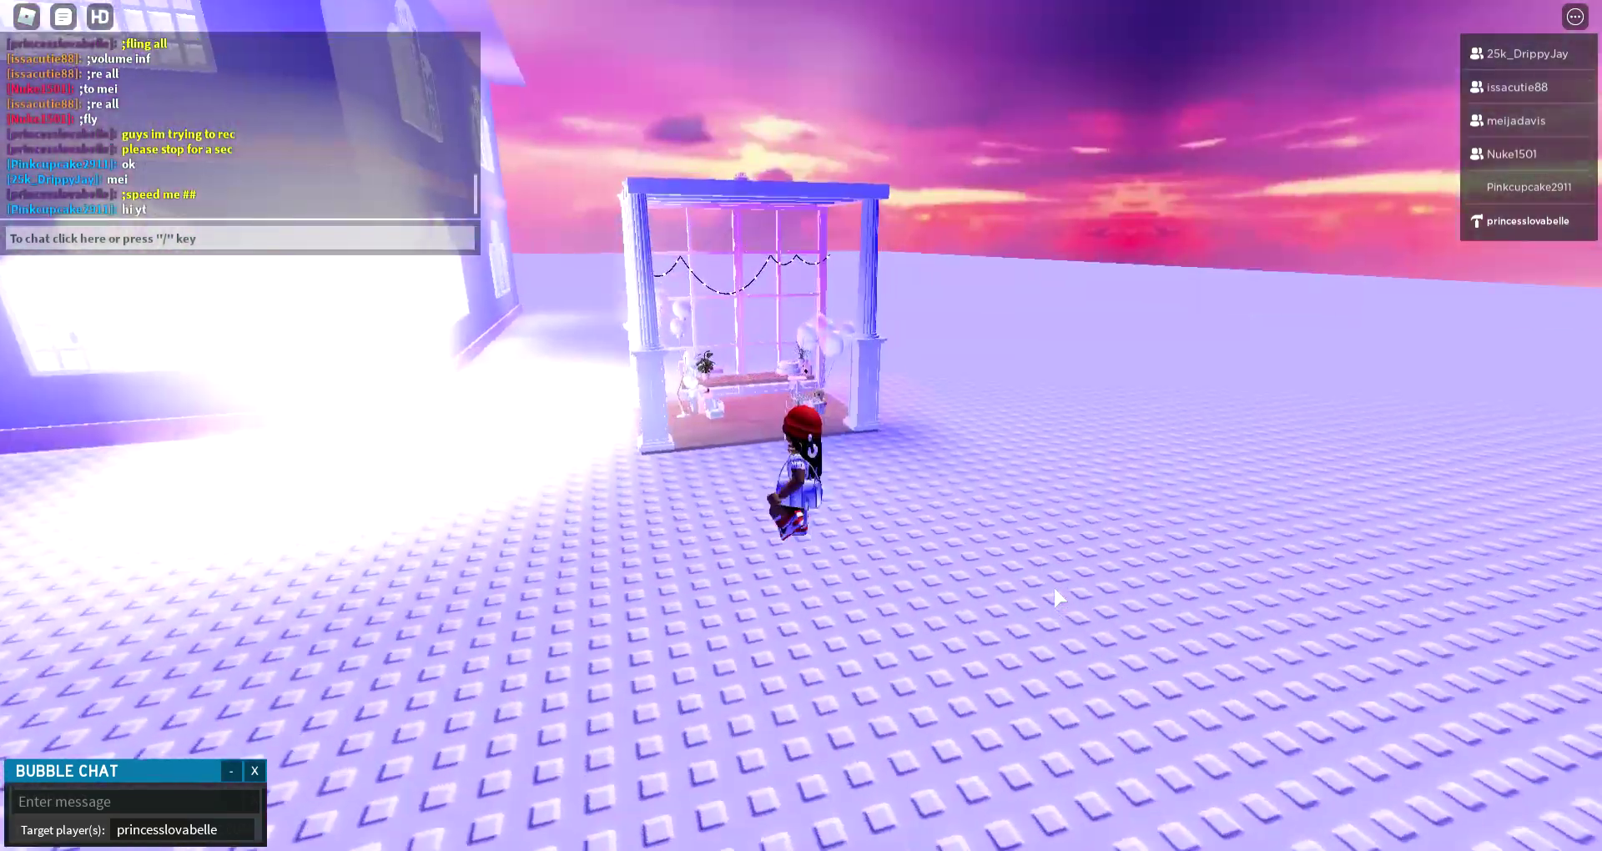
{"action": "key", "text": "w"}
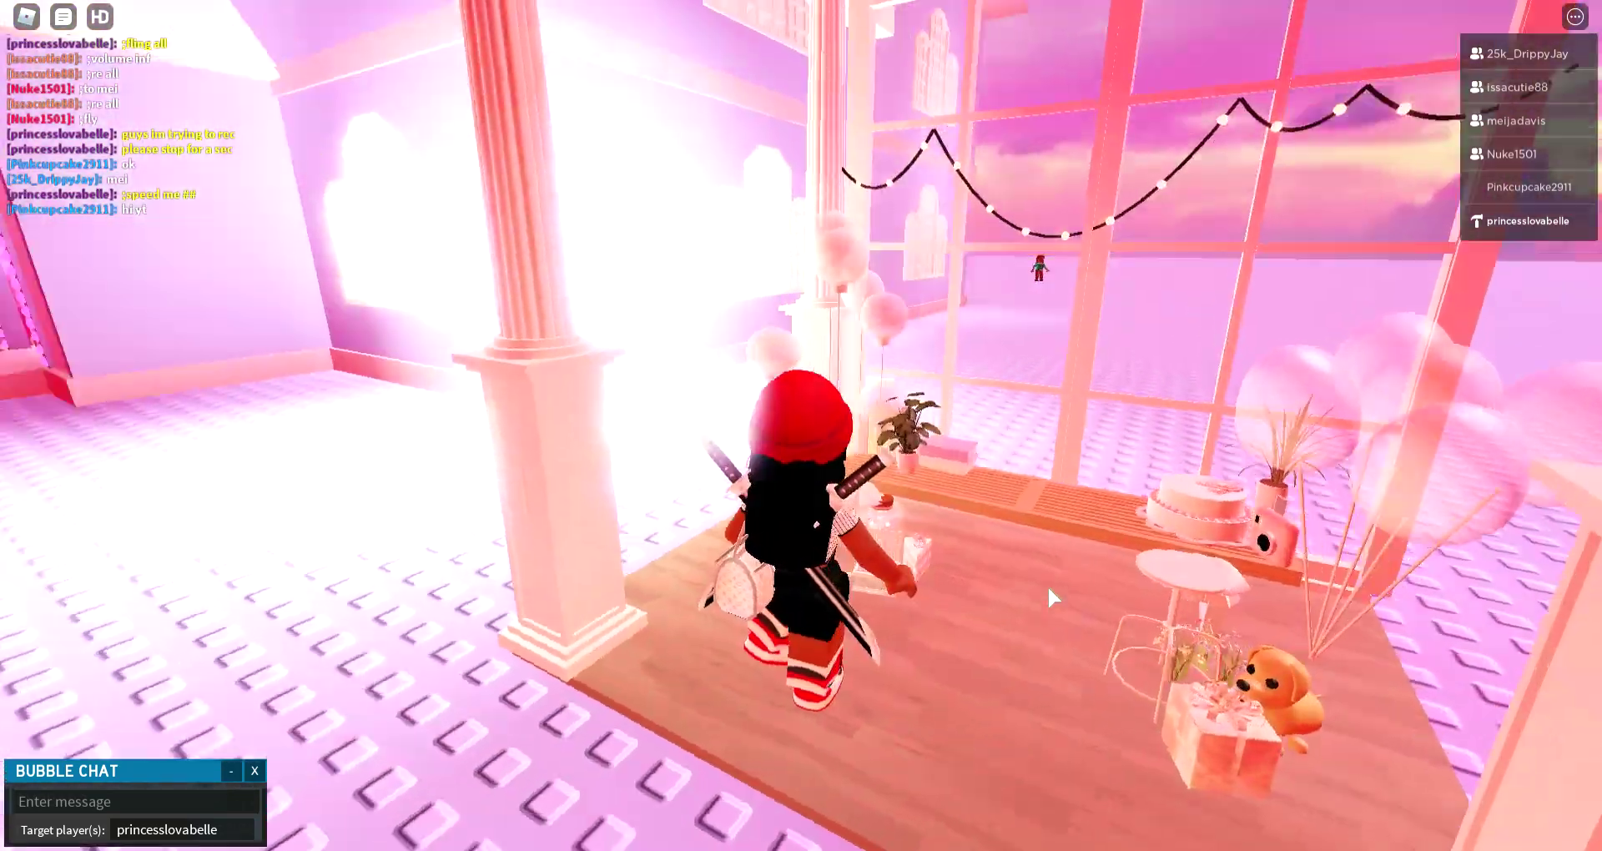
{"action": "key", "text": "w"}
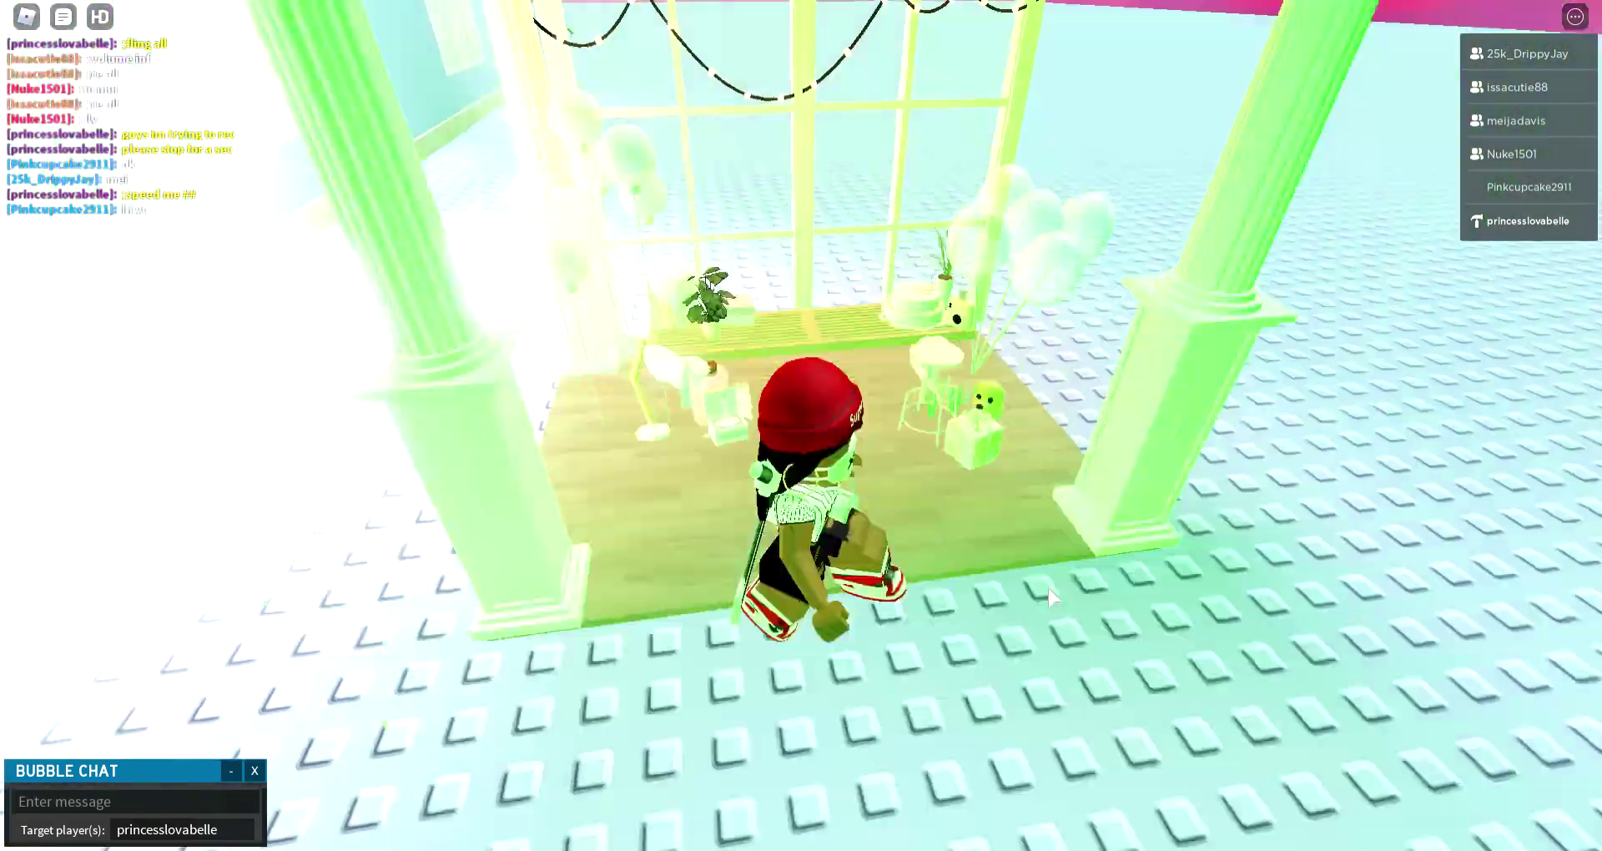
- Run through the mansion entrance and white hallway into the bedroom
{"action": "key", "text": "w"}
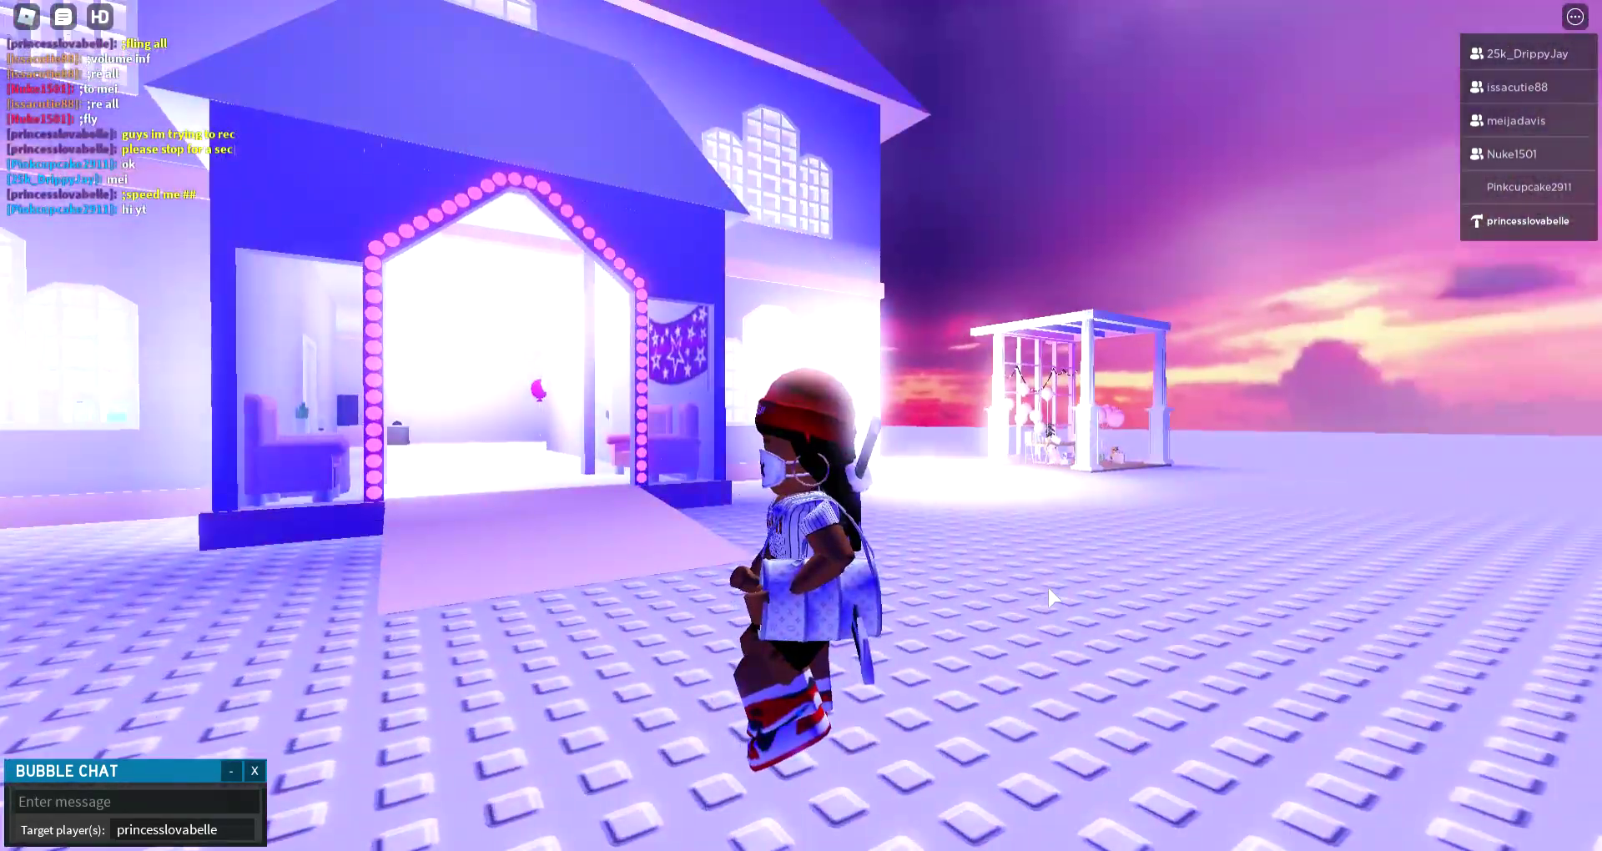
{"action": "key", "text": "w"}
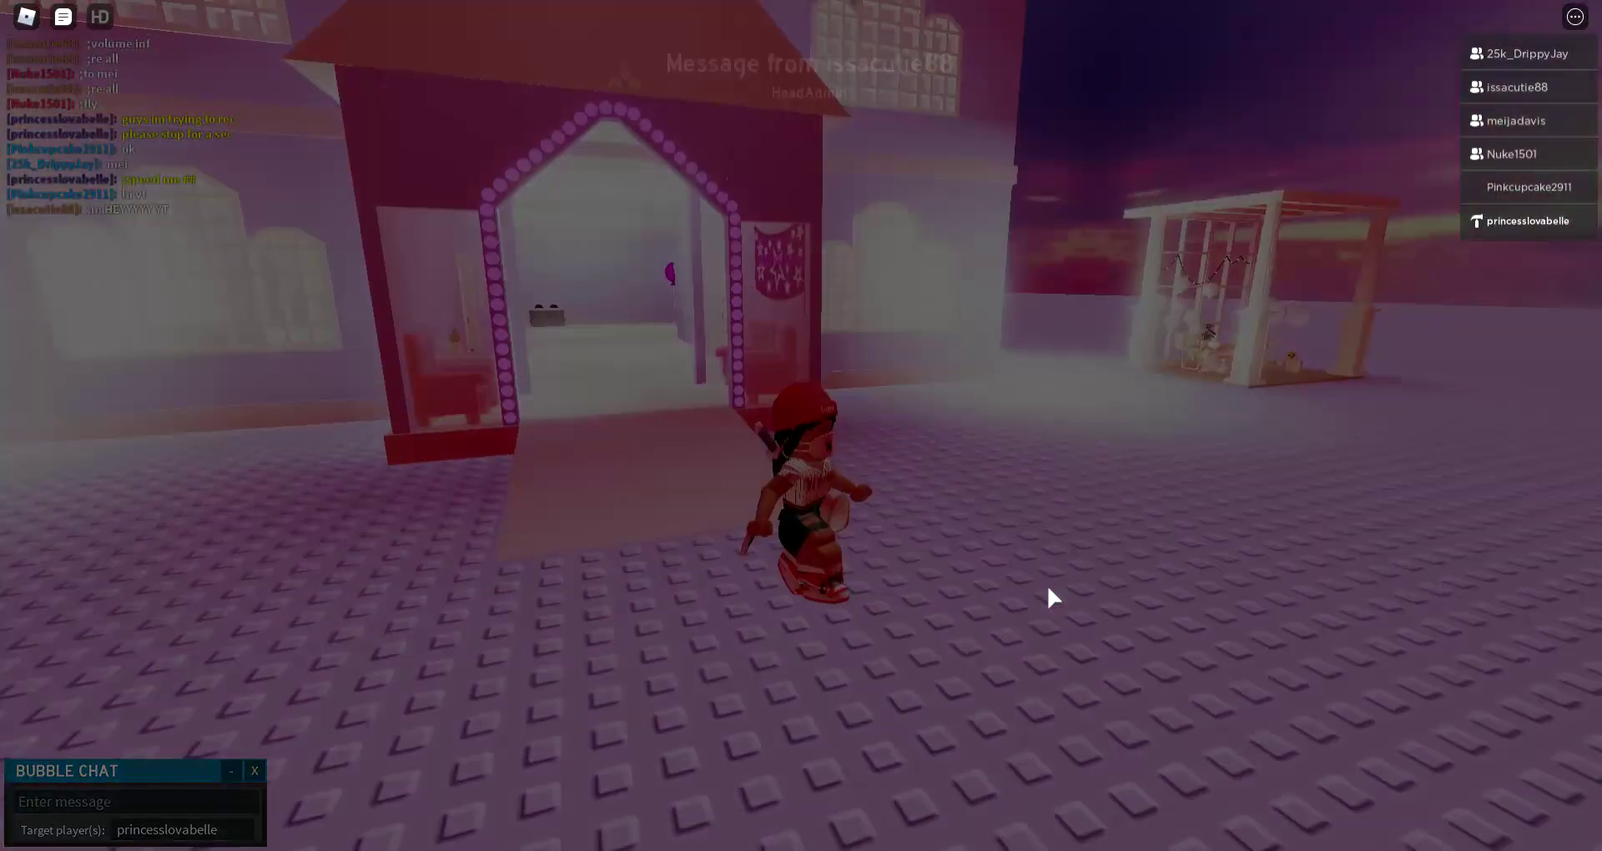
{"action": "key", "text": "w"}
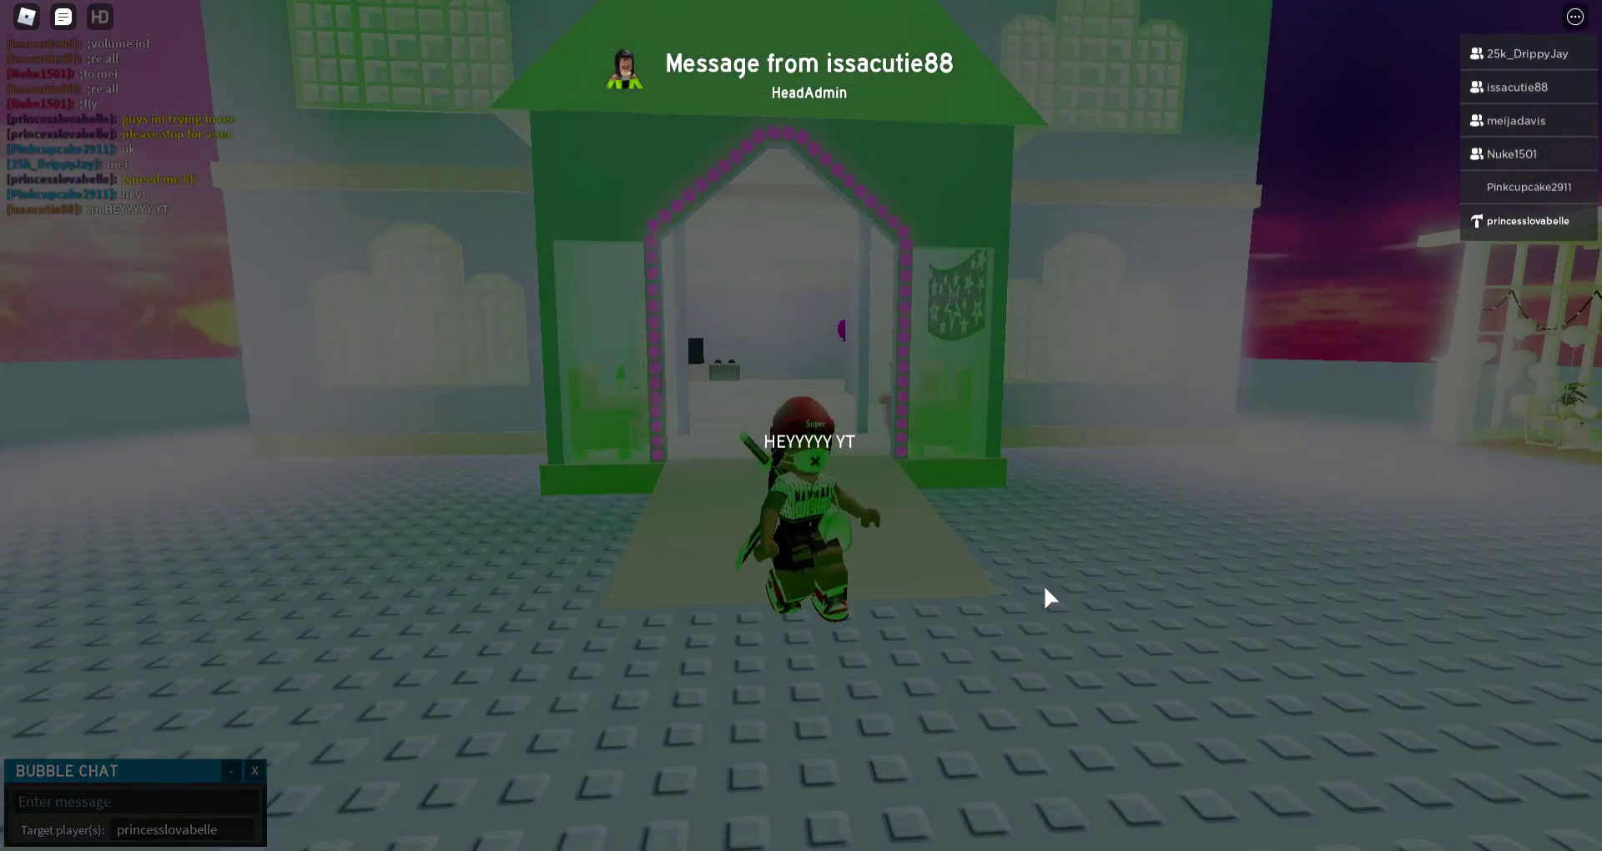
{"action": "key", "text": "d"}
{"action": "key", "text": "w"}
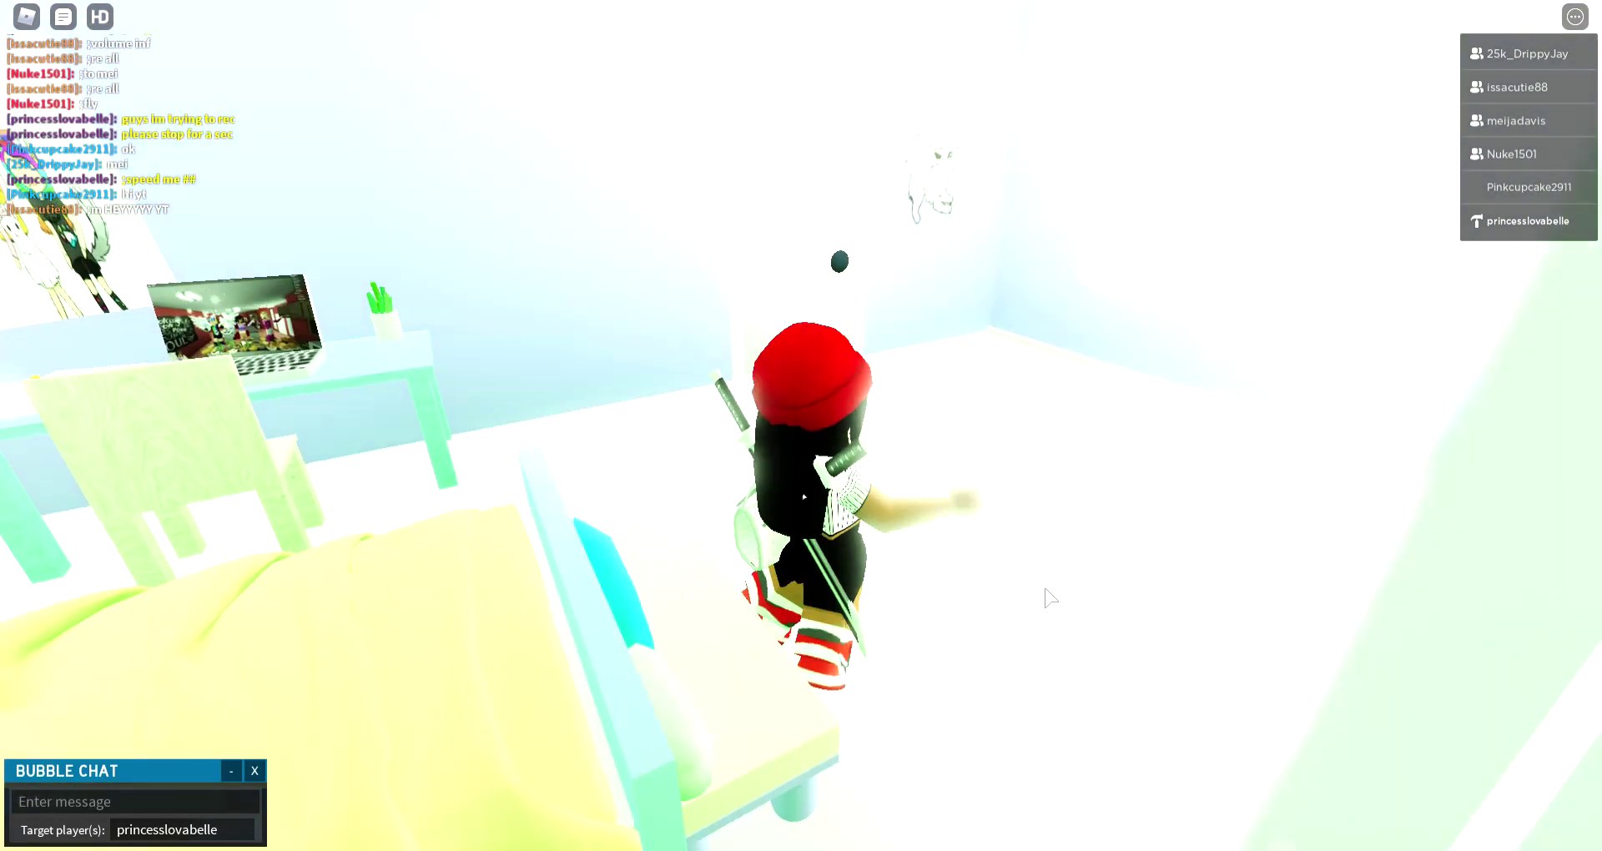
- Walk from the bedroom into the pink kitchen to the Click to get started machines
{"action": "key", "text": "w"}
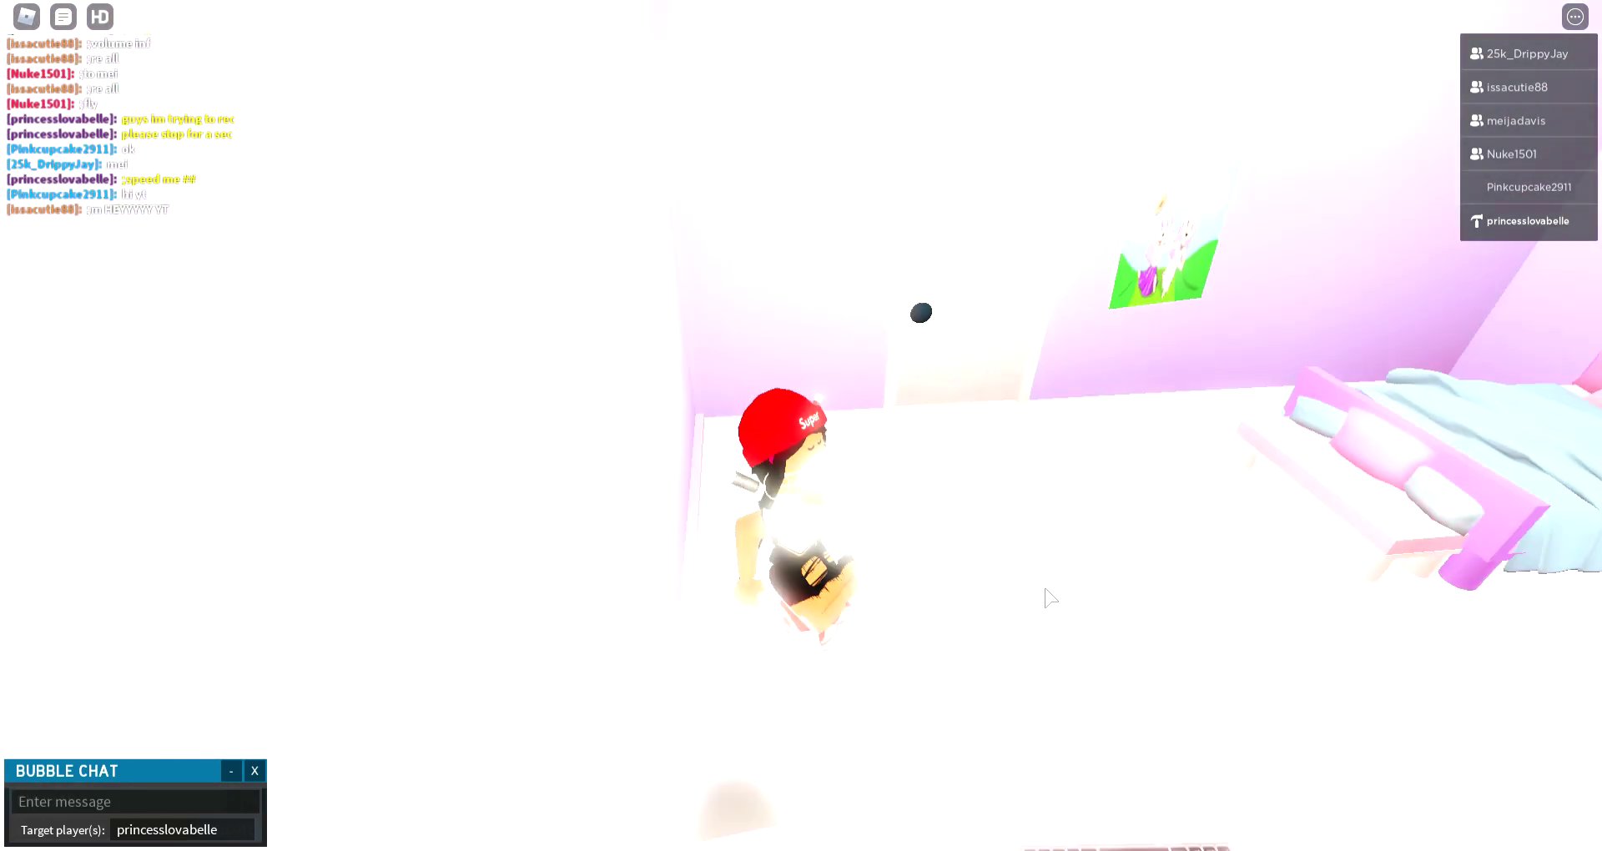
{"action": "key", "text": "w"}
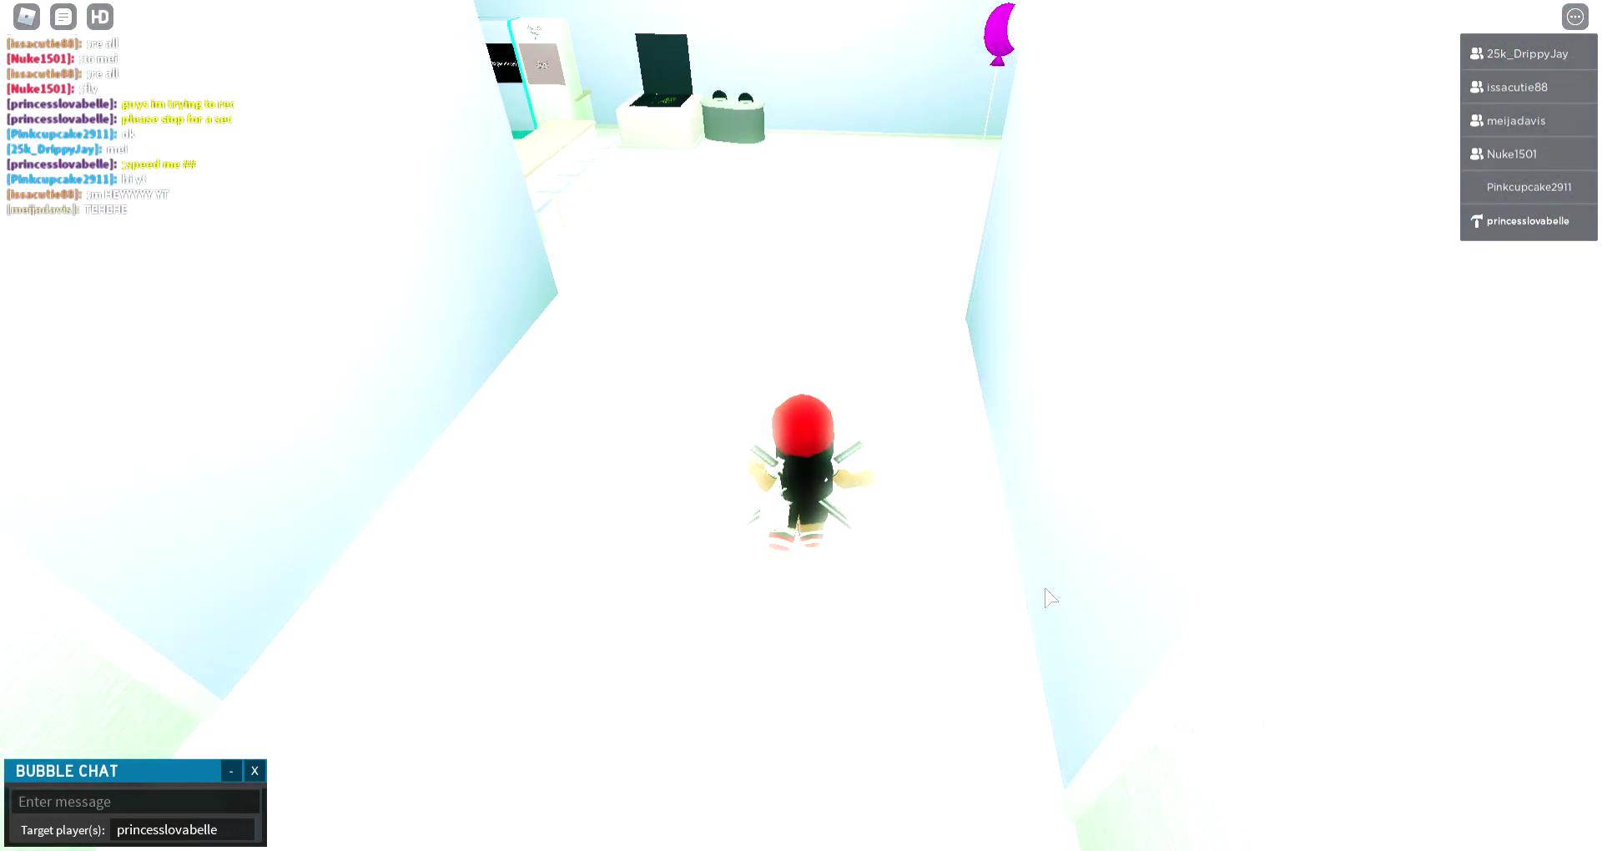
{"action": "key", "text": "w"}
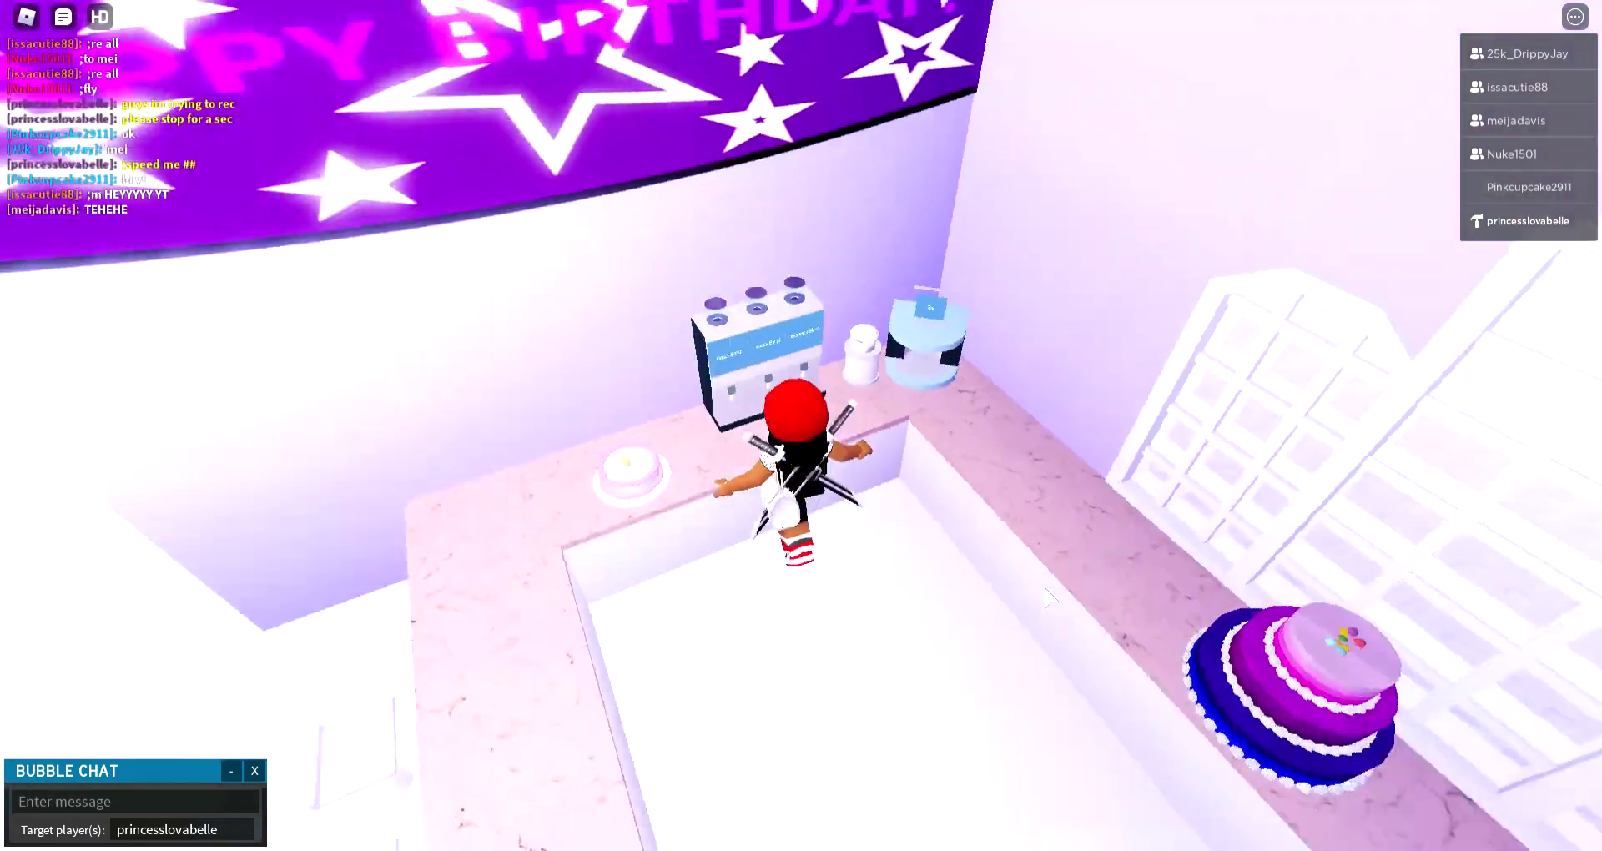
{"action": "key", "text": "s"}
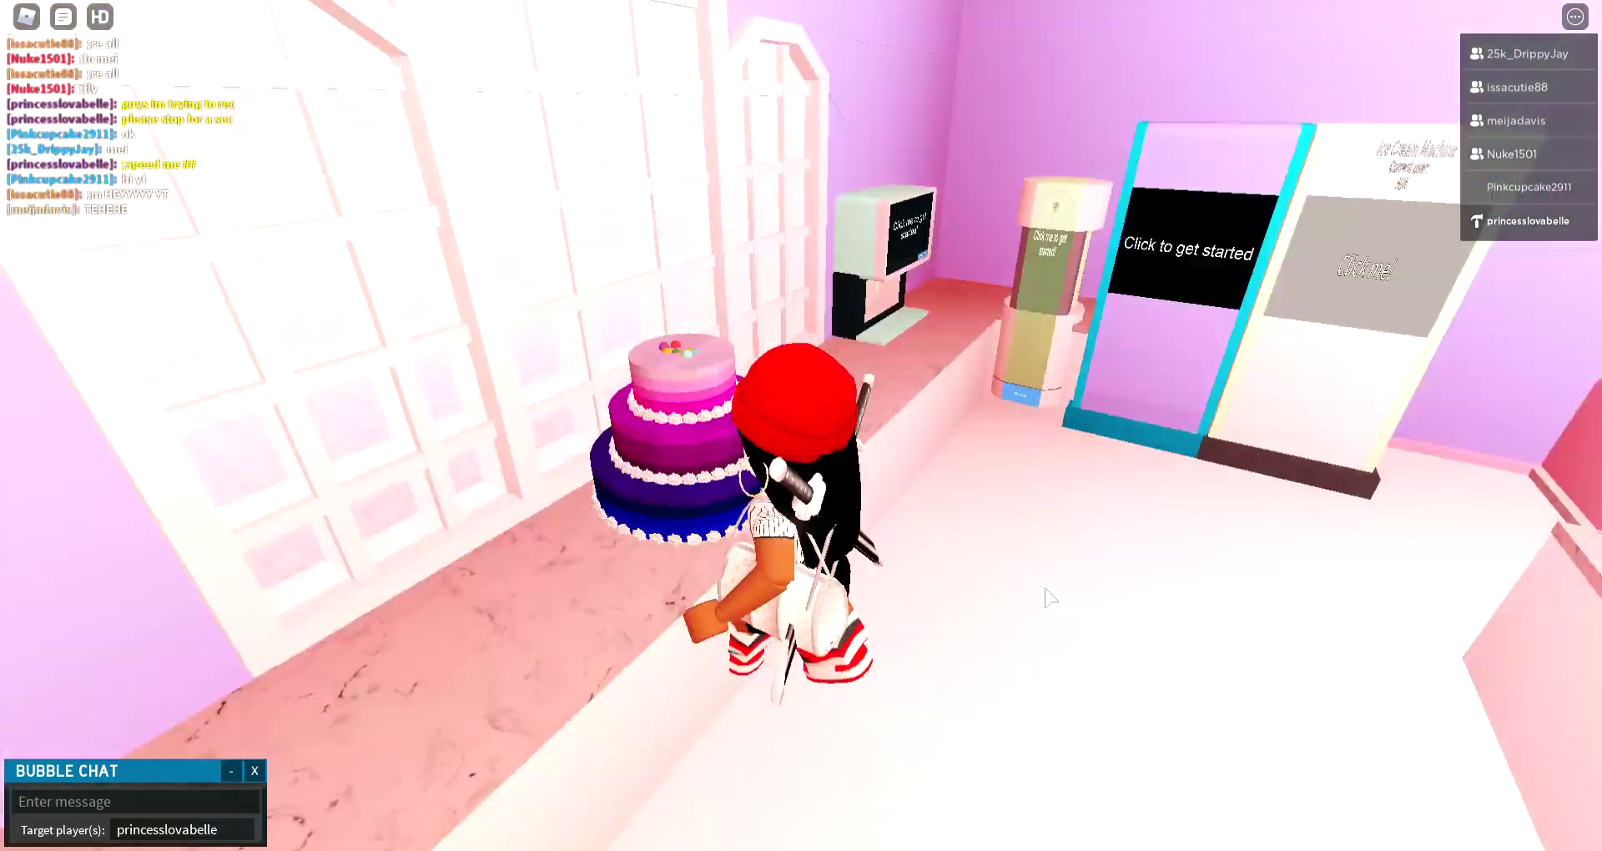
{"action": "key", "text": "w"}
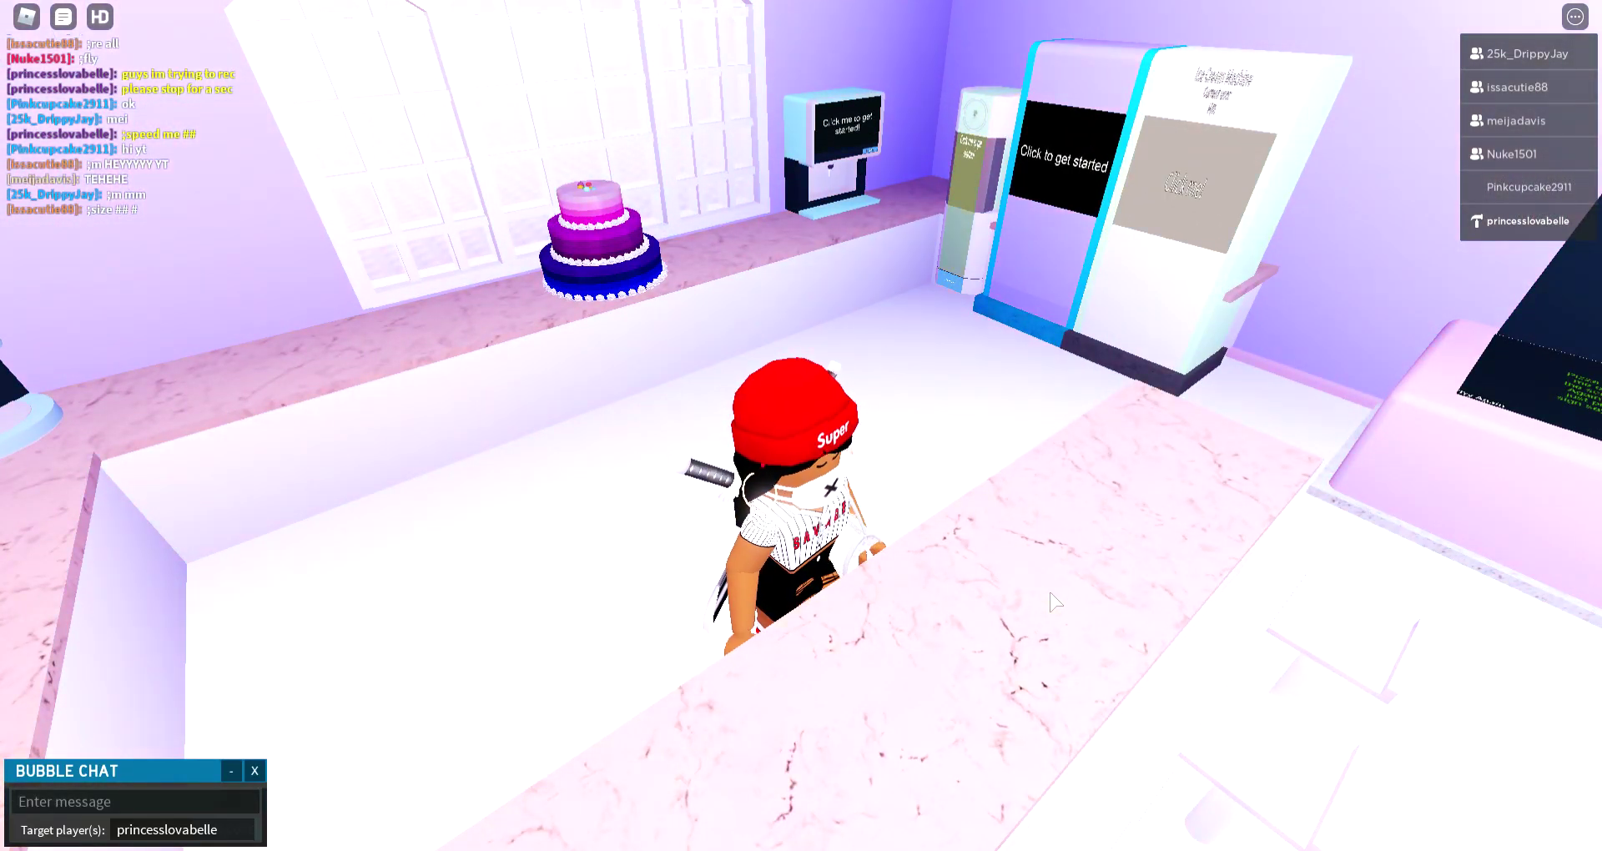
{"action": "key", "text": "w"}
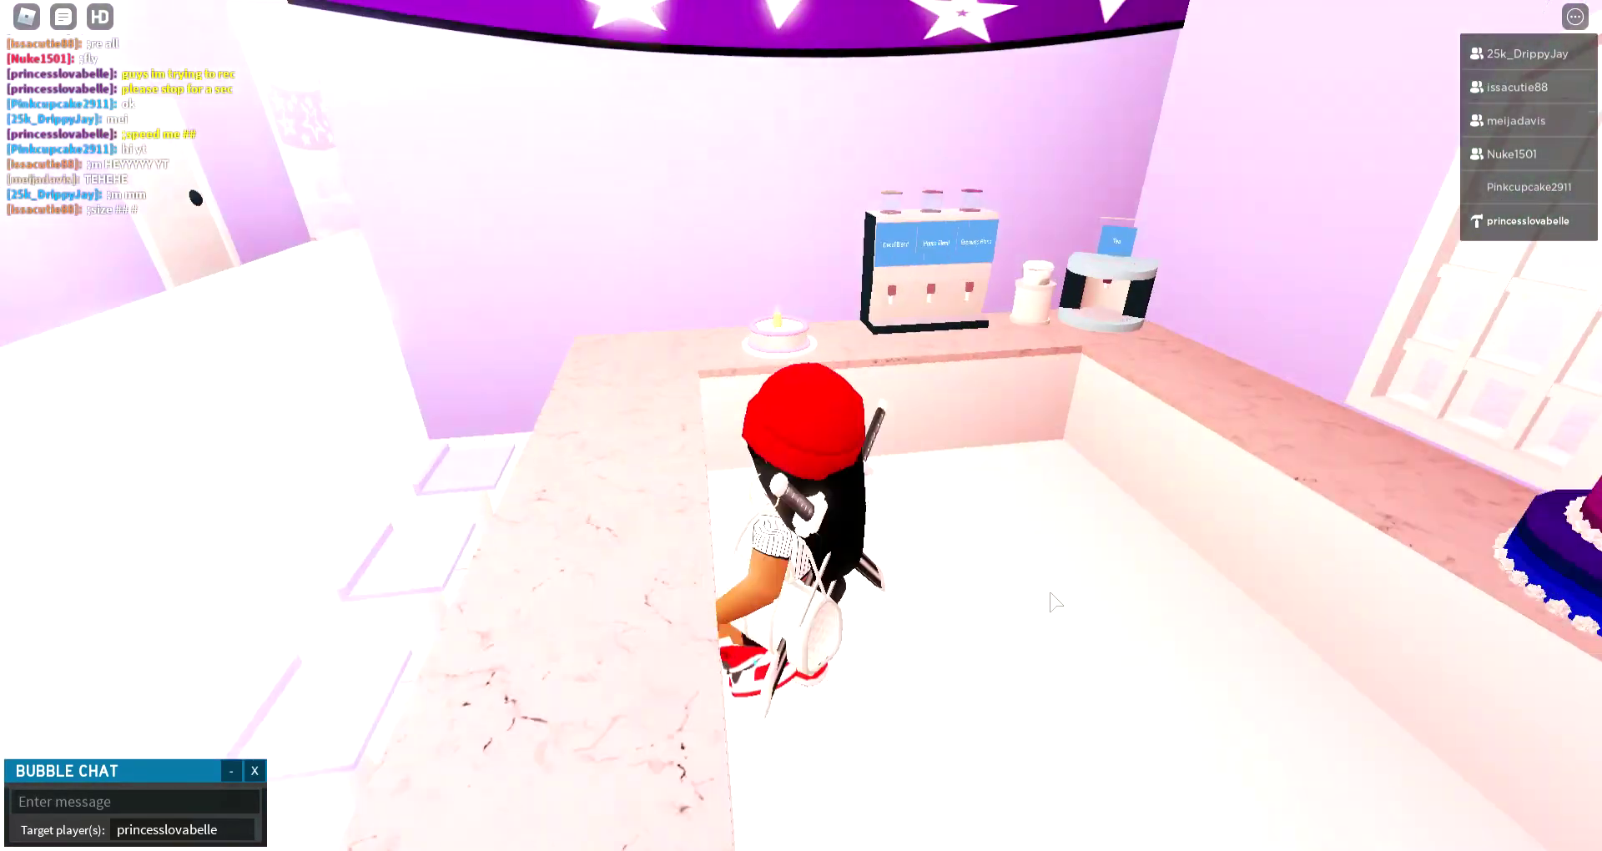
{"action": "key", "text": "s"}
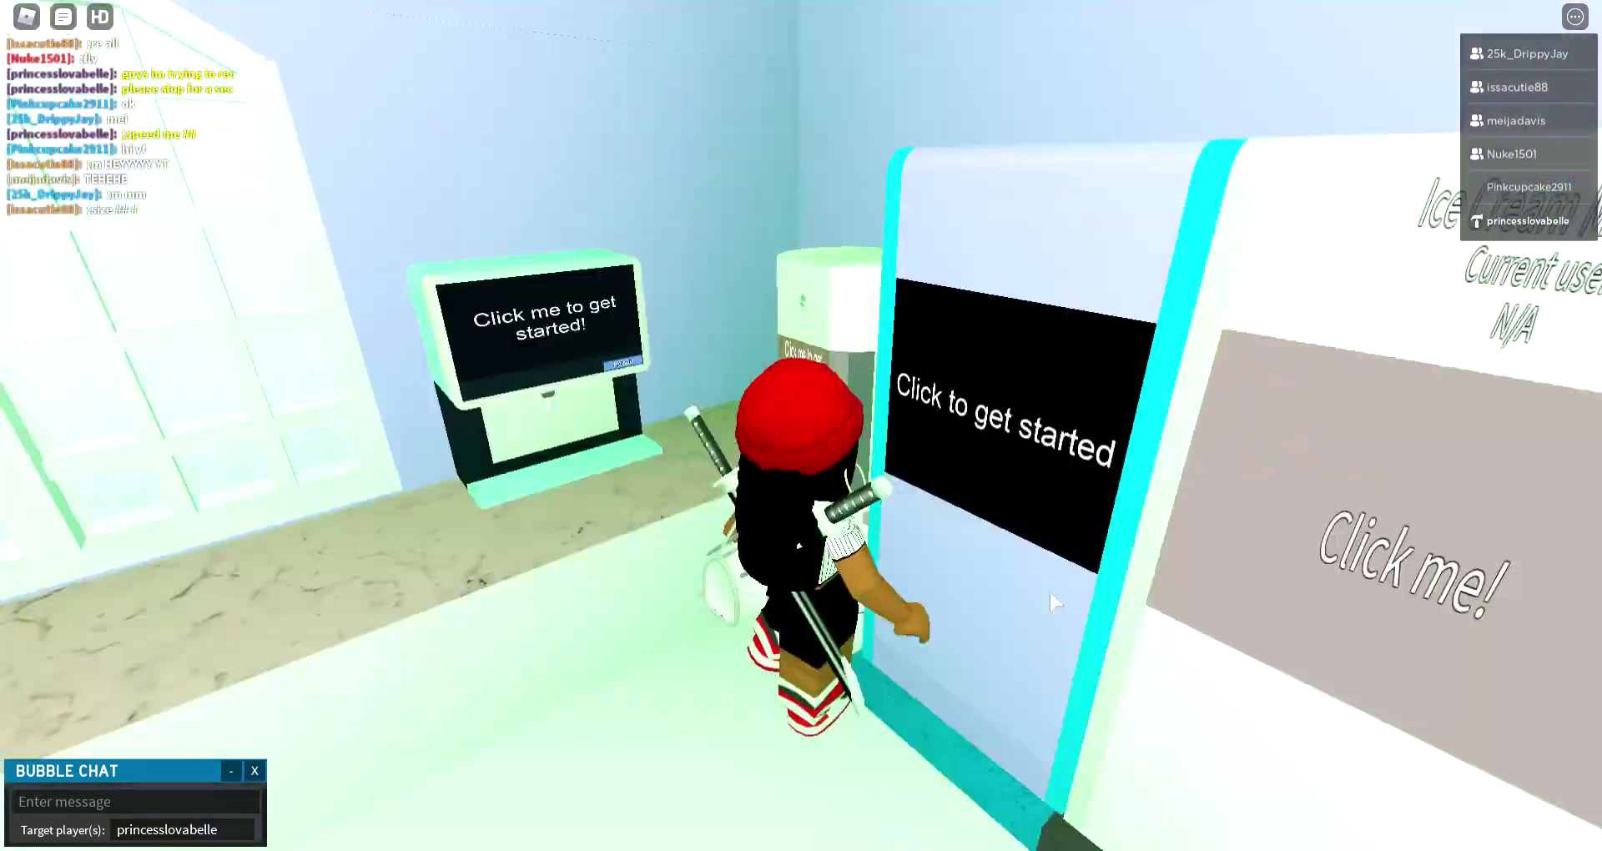
- Climb the white staircase and explore the pool room and its Stop/Play wall
{"action": "key", "text": "w"}
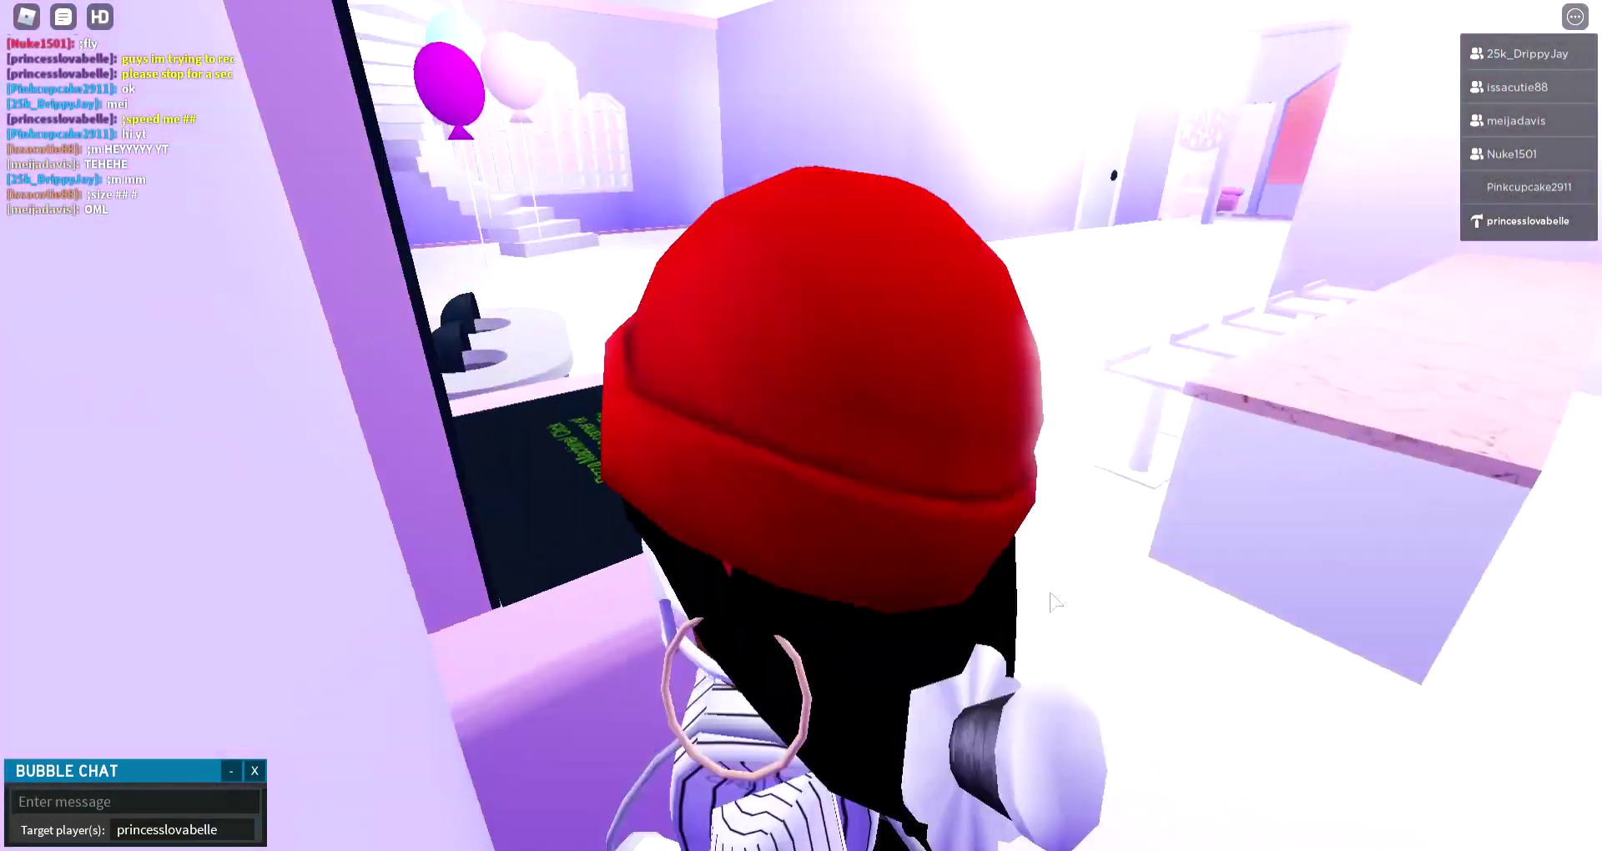
{"action": "key", "text": "w"}
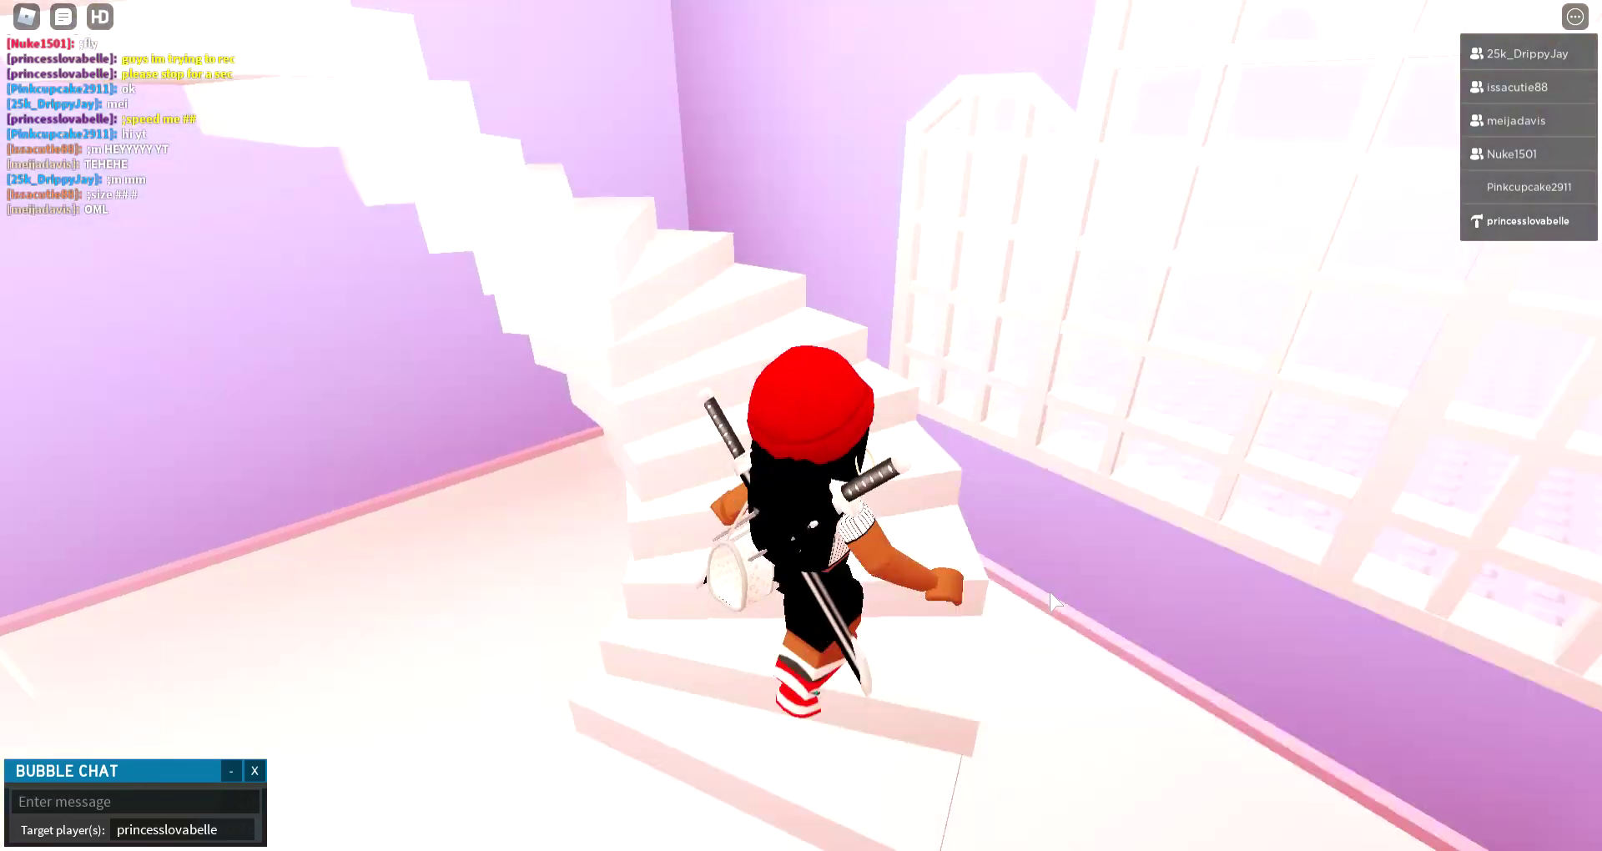
{"action": "key", "text": "w"}
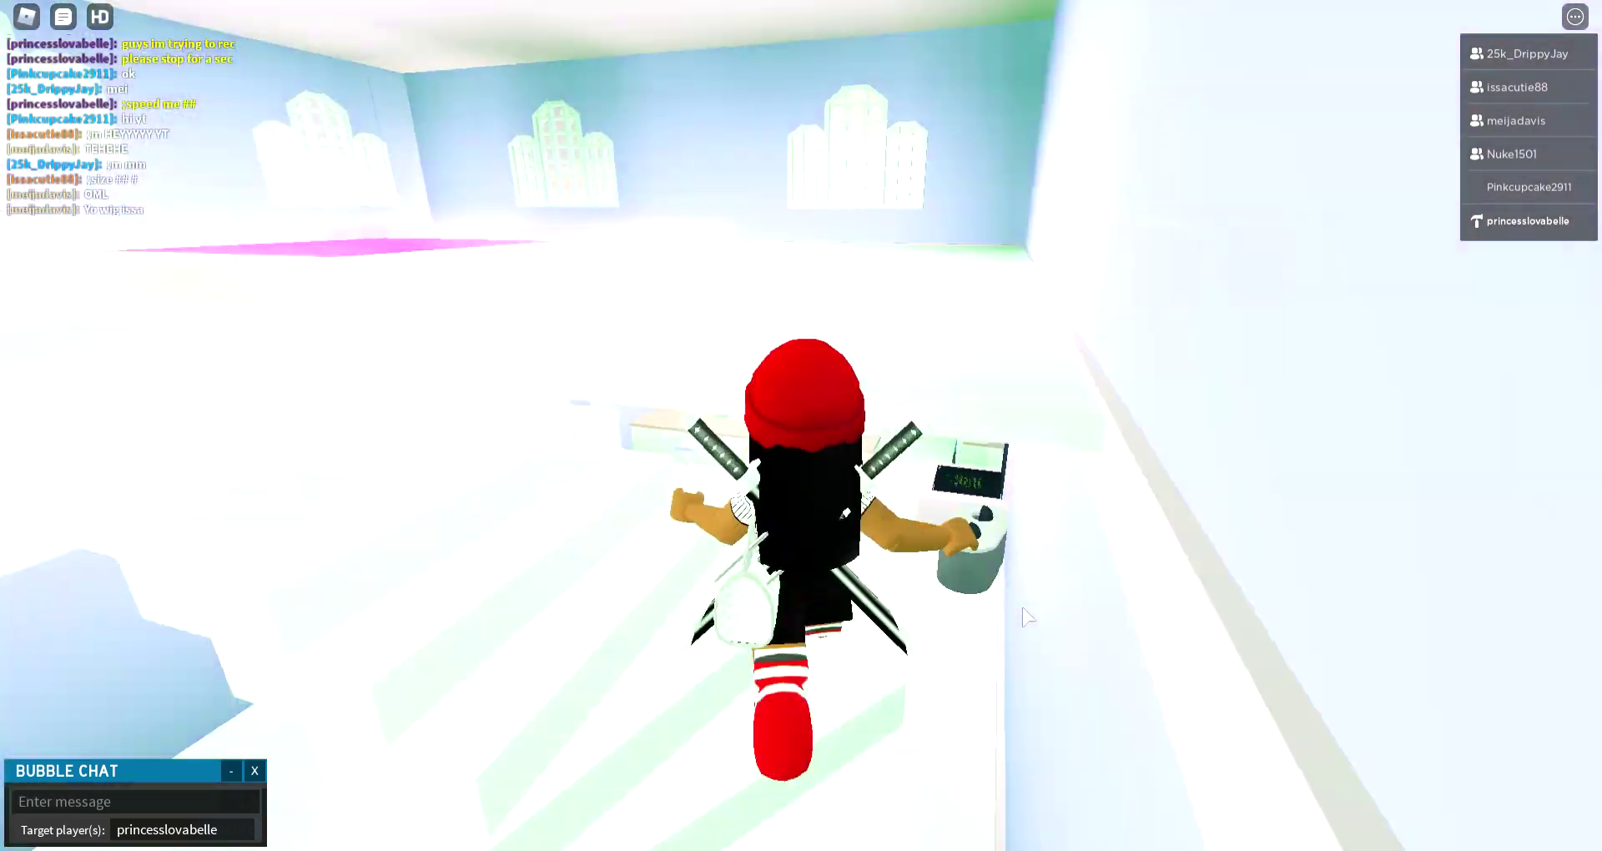
{"action": "key", "text": "w"}
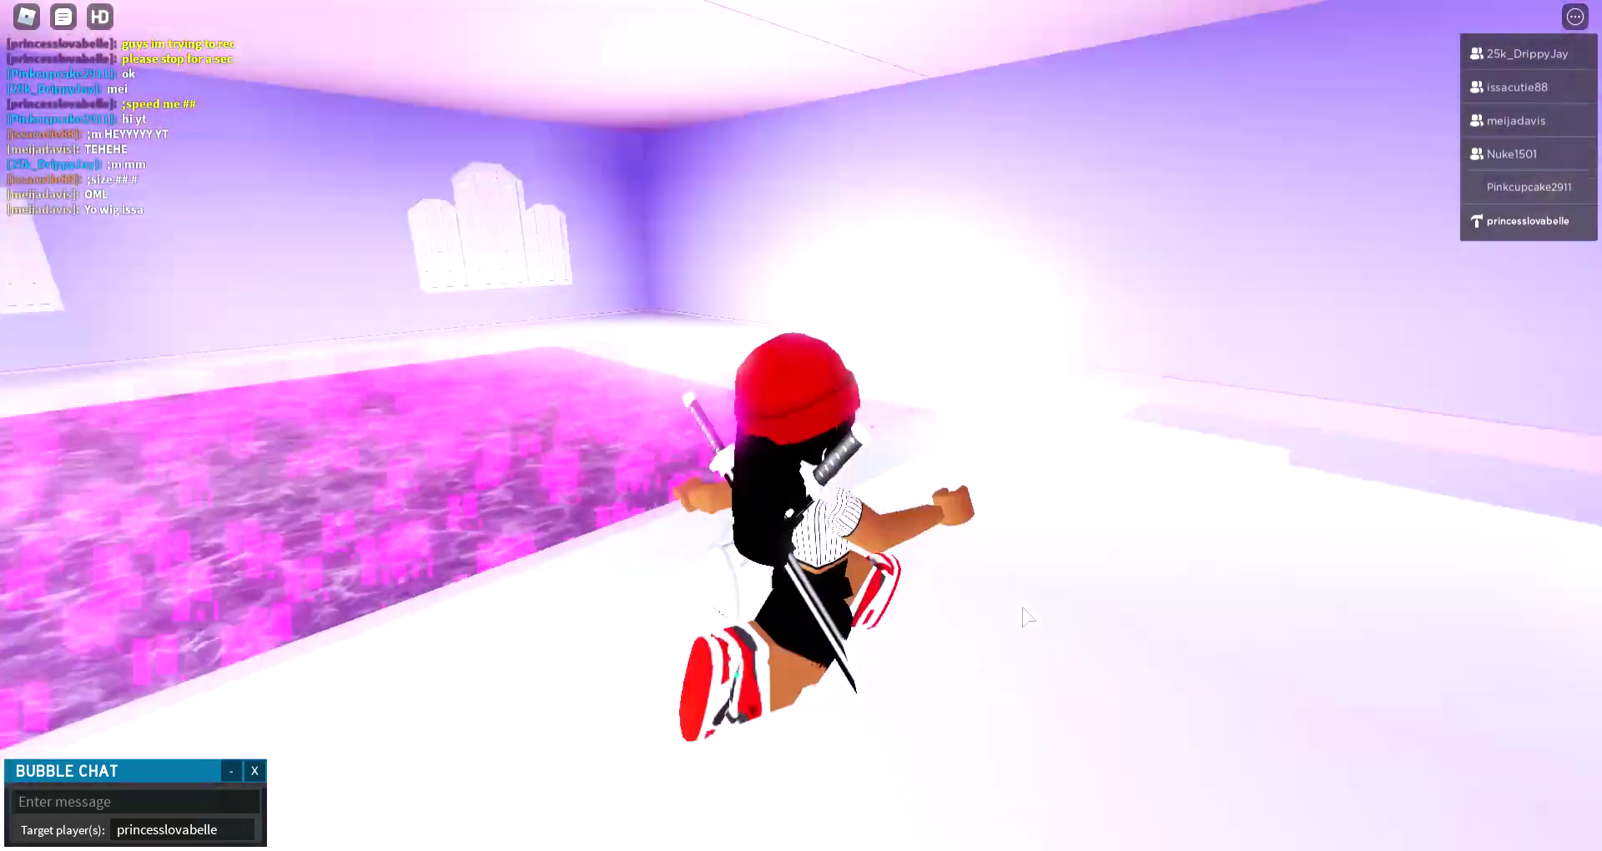
{"action": "key", "text": "w"}
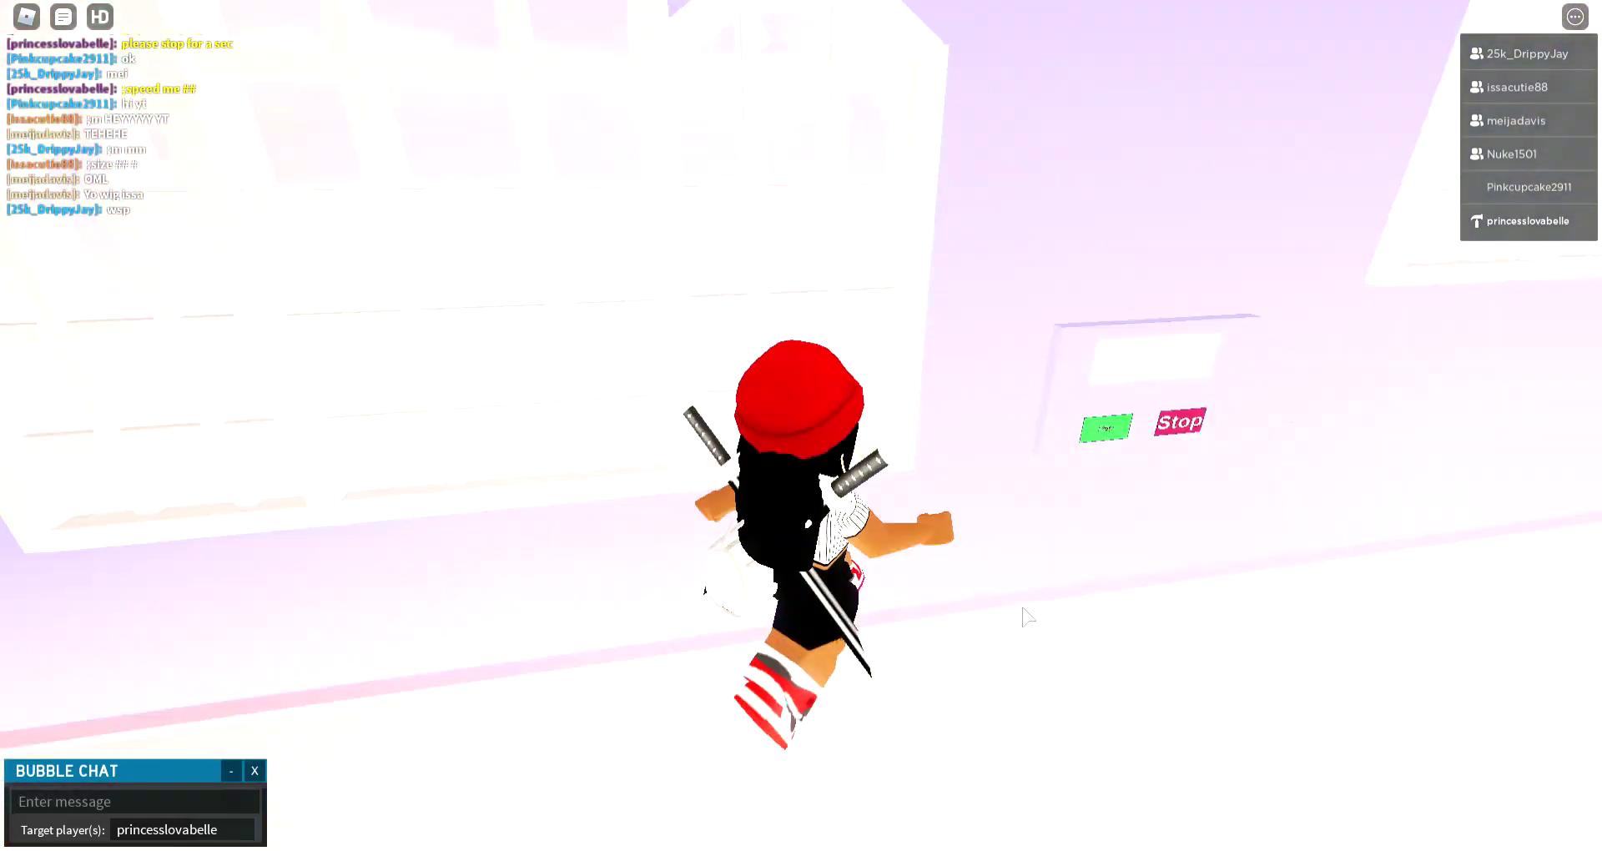
{"action": "key", "text": "w"}
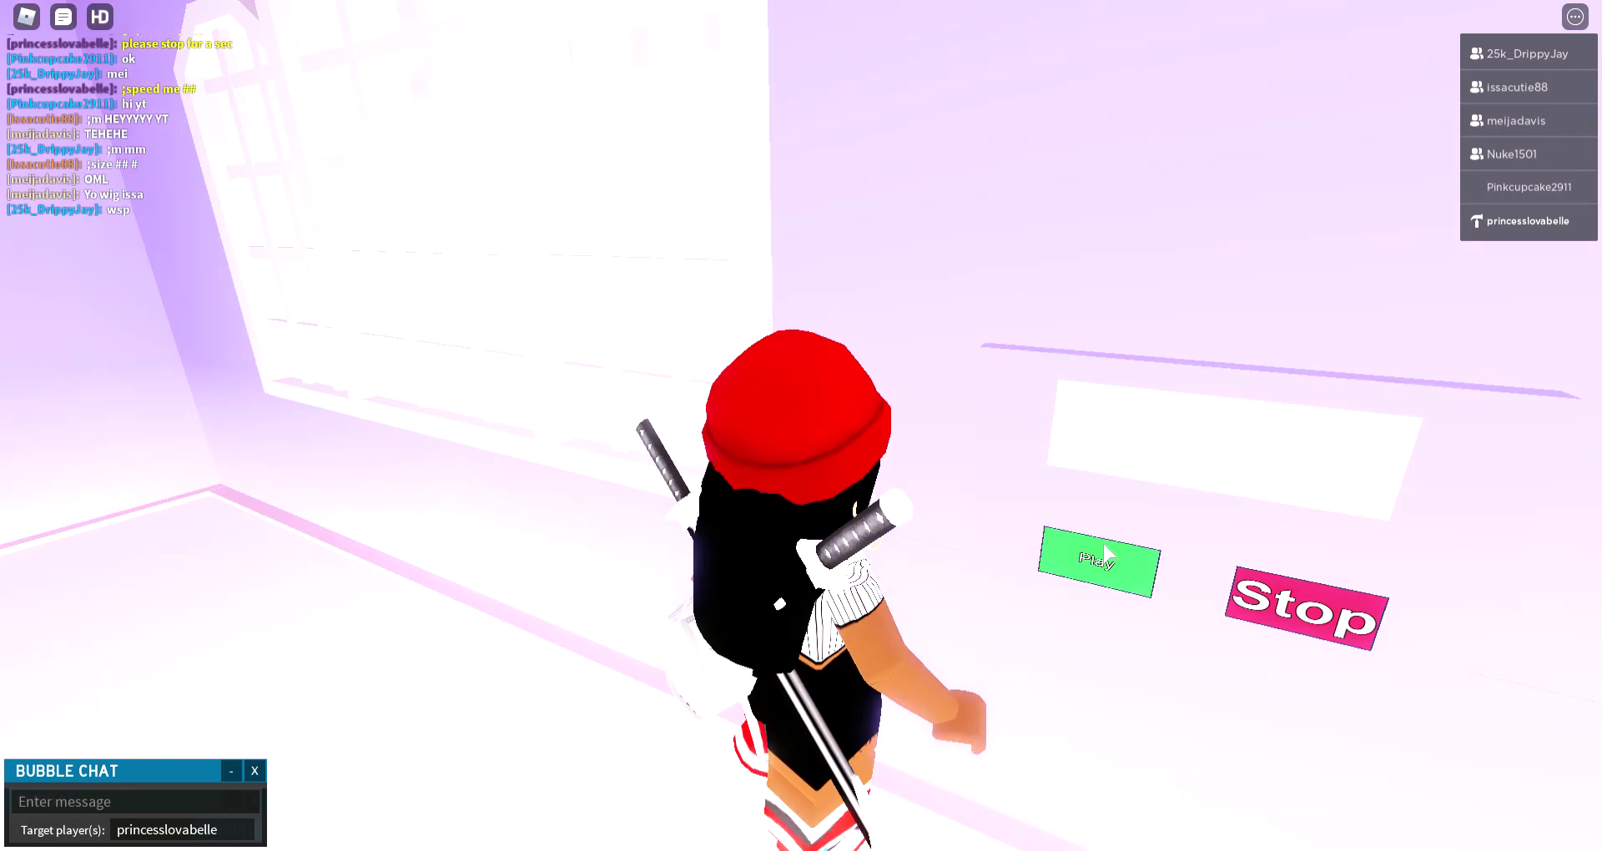
- Walk back through the rooms to the pink hallway and start a chat message
{"action": "key", "text": "s"}
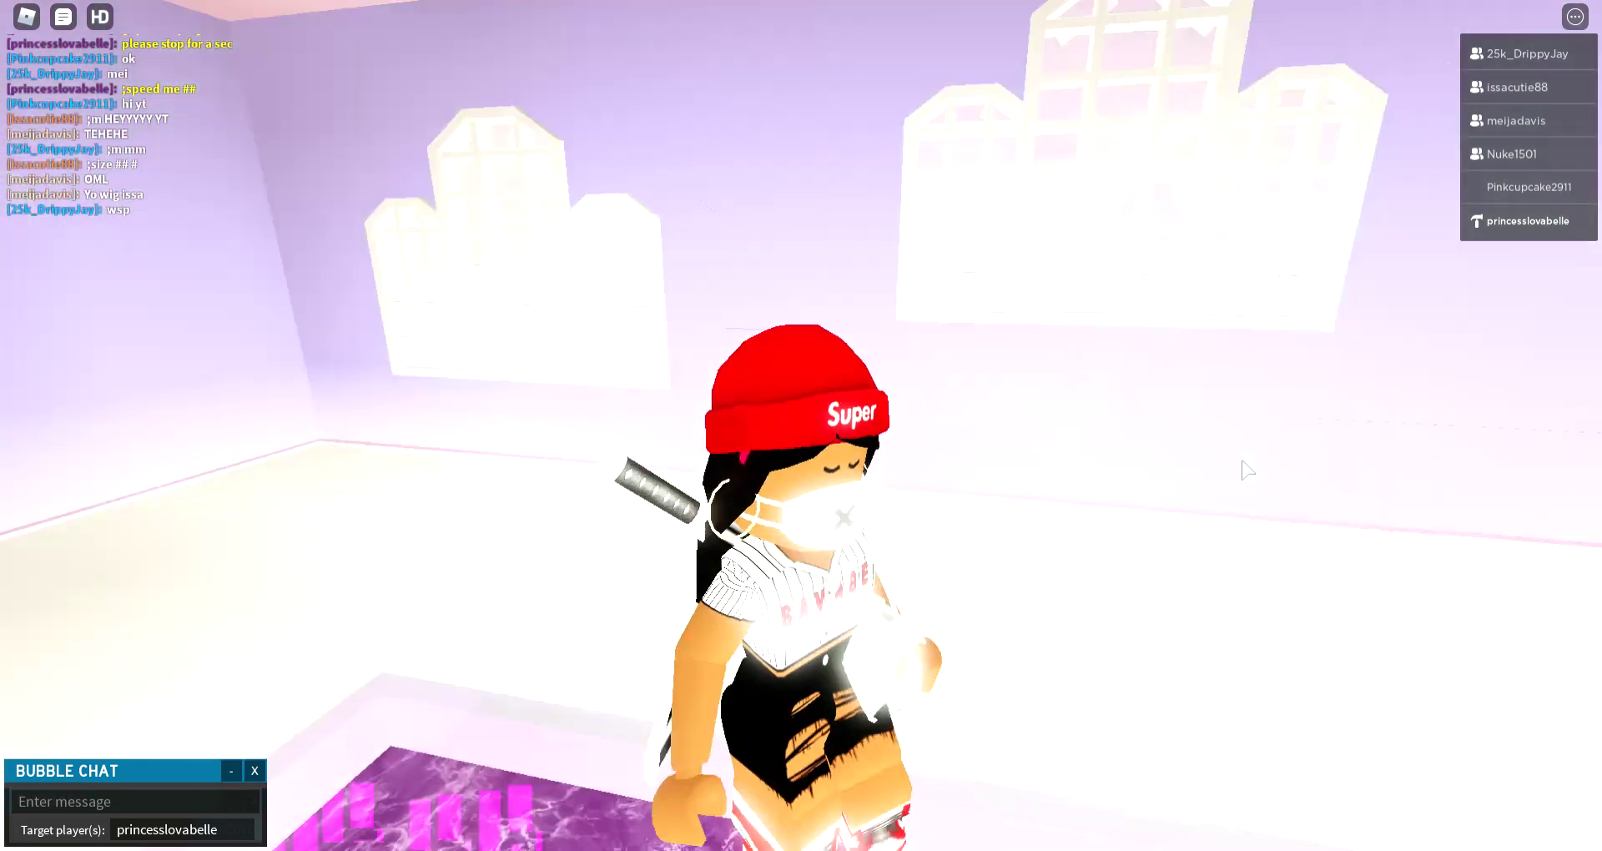
{"action": "key", "text": "w"}
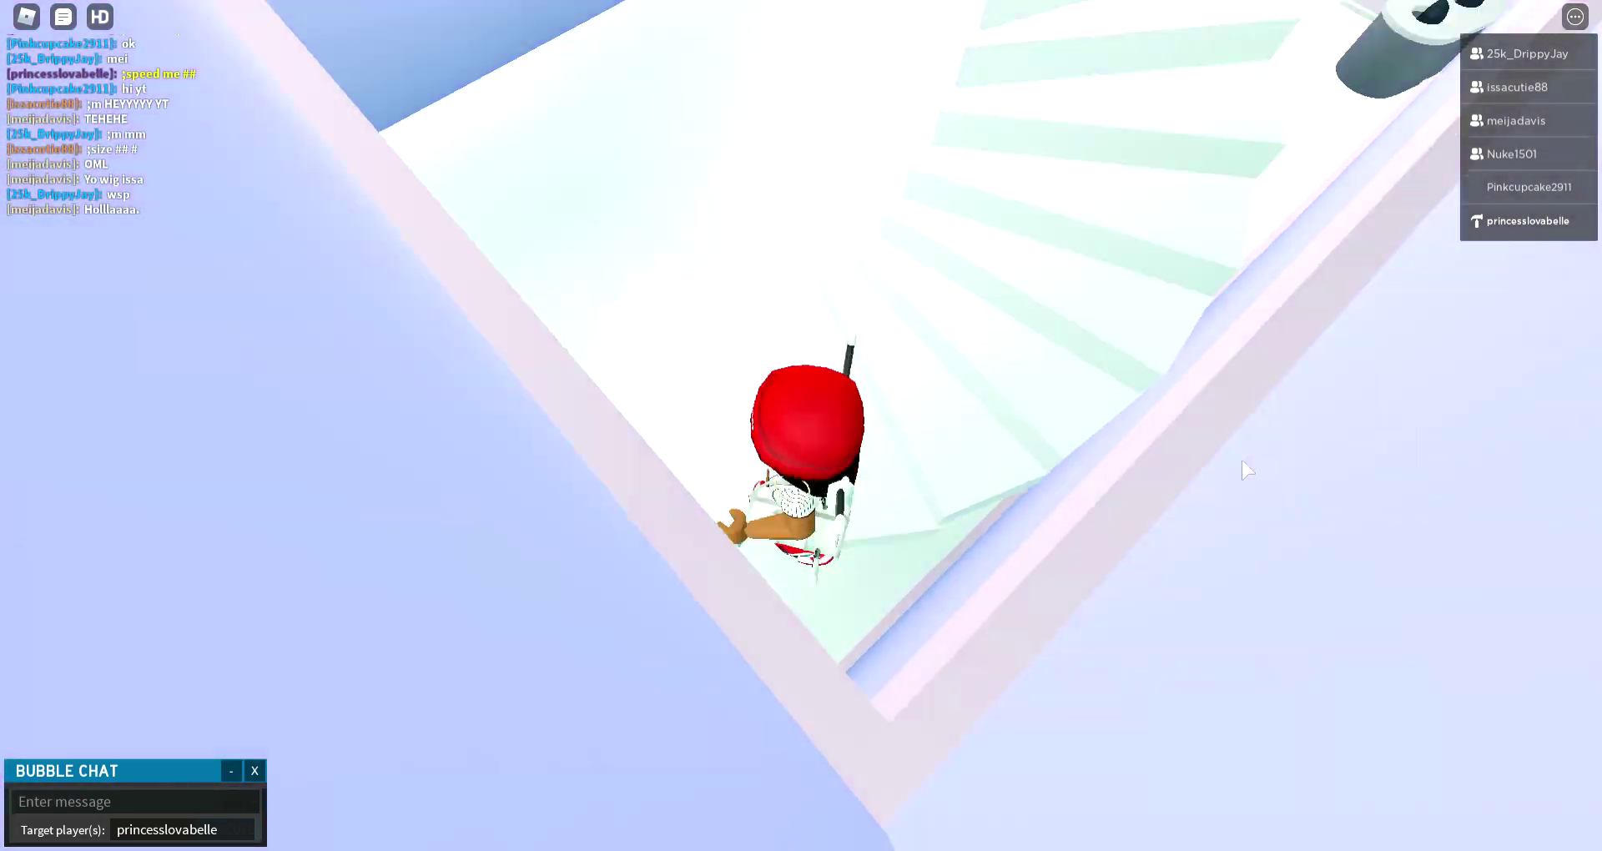
{"action": "key", "text": "w"}
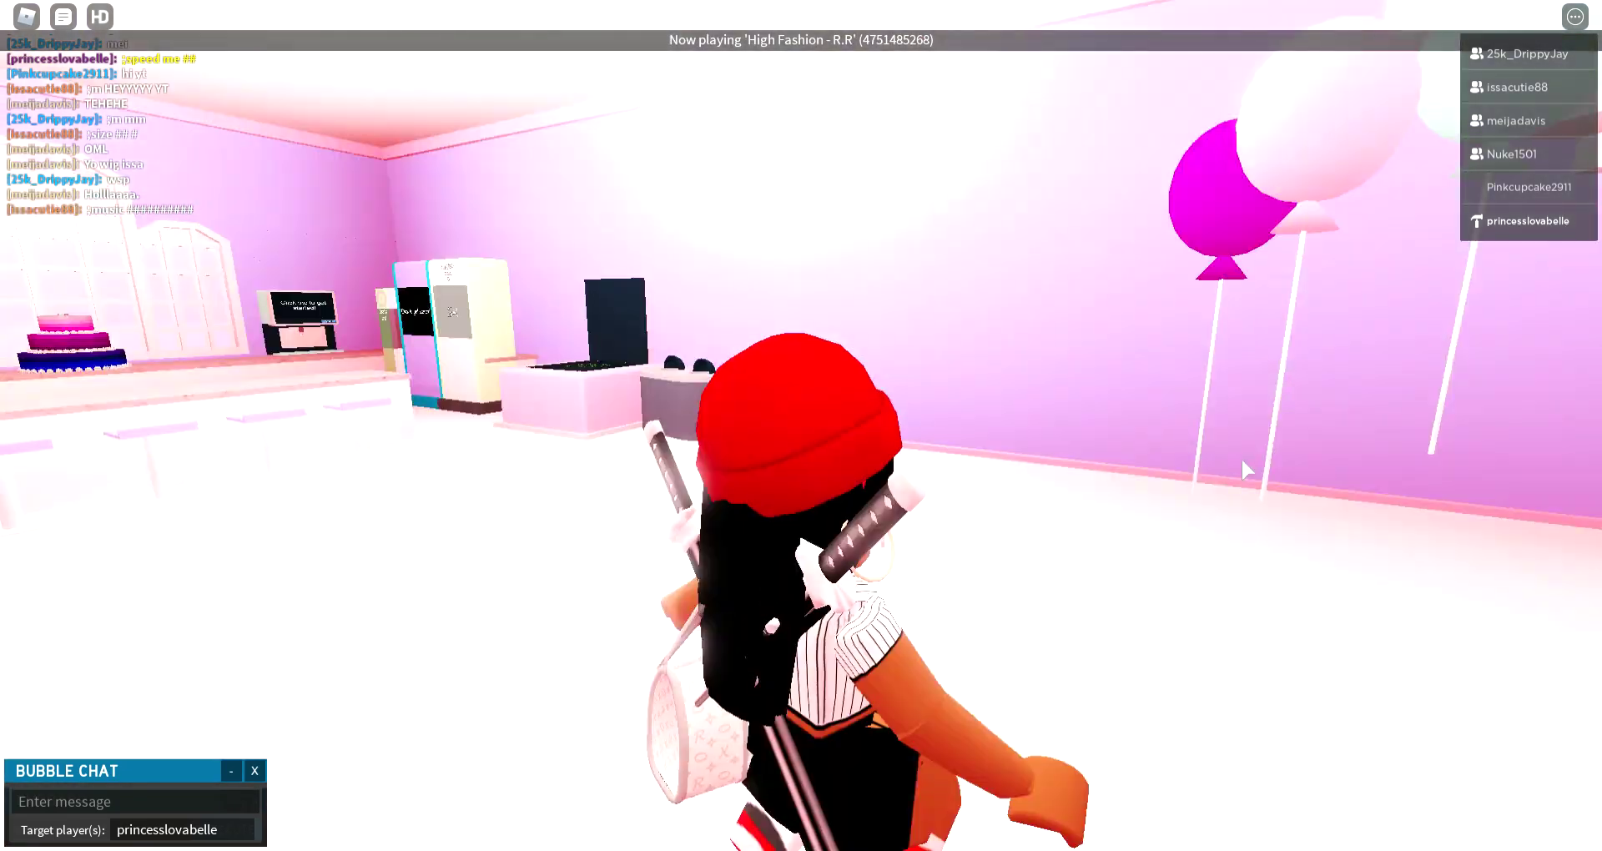
{"action": "key", "text": "w"}
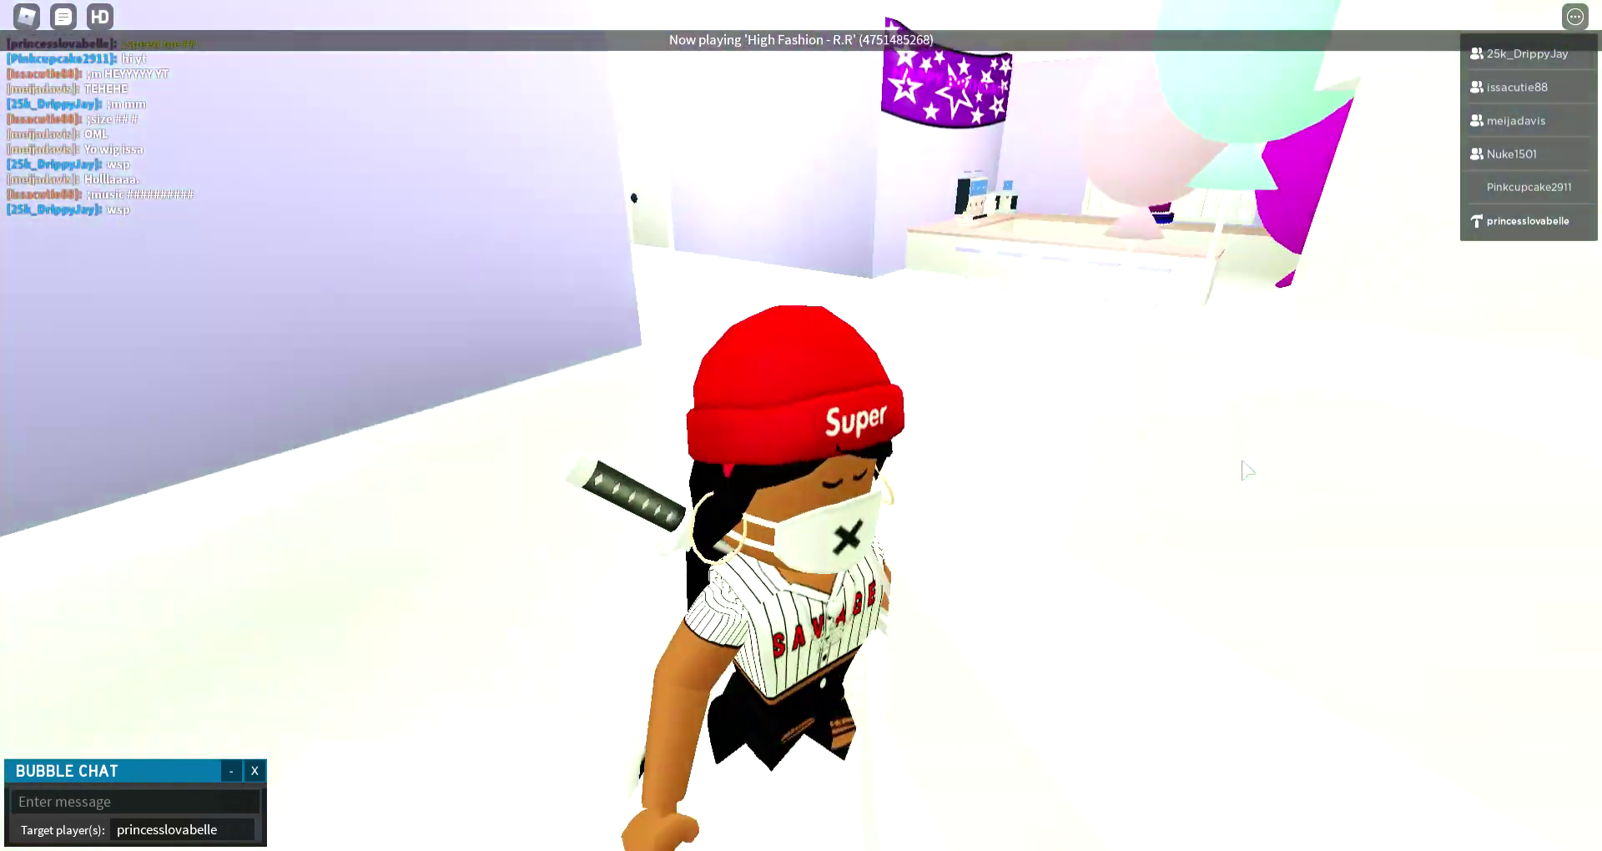
{"action": "key", "text": "slash"}
{"action": "type", "text": ";mp heyyyyyyyyyy everyb"}
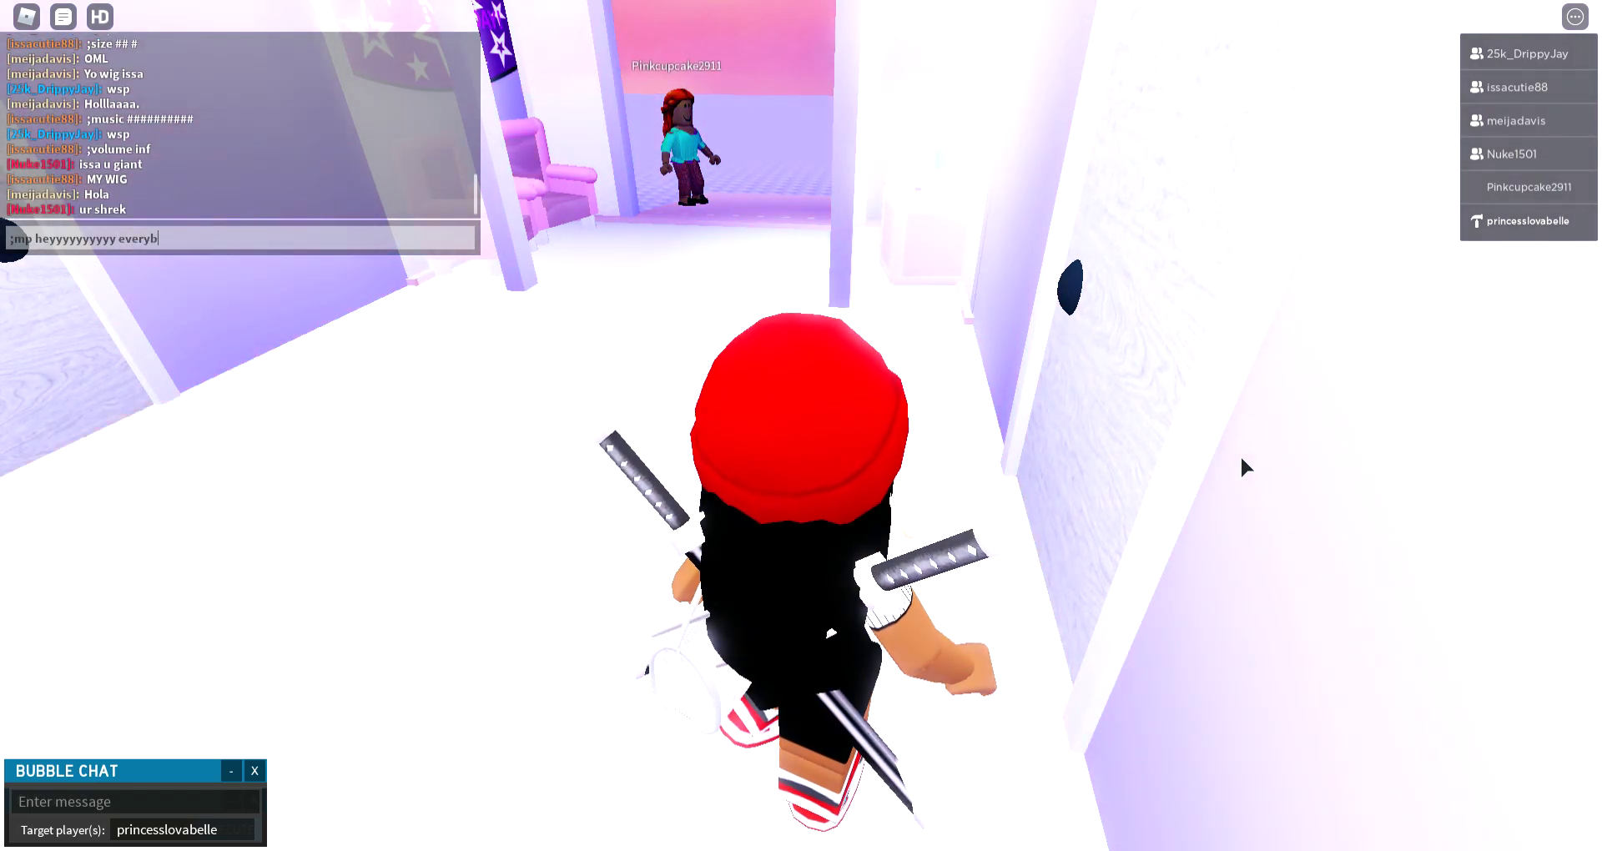
{"action": "type", "text": "odyy"}
- Send 'heyyyyyyyyy everybody', then walk through the house and out onto the baseplate
{"action": "key", "text": "Return"}
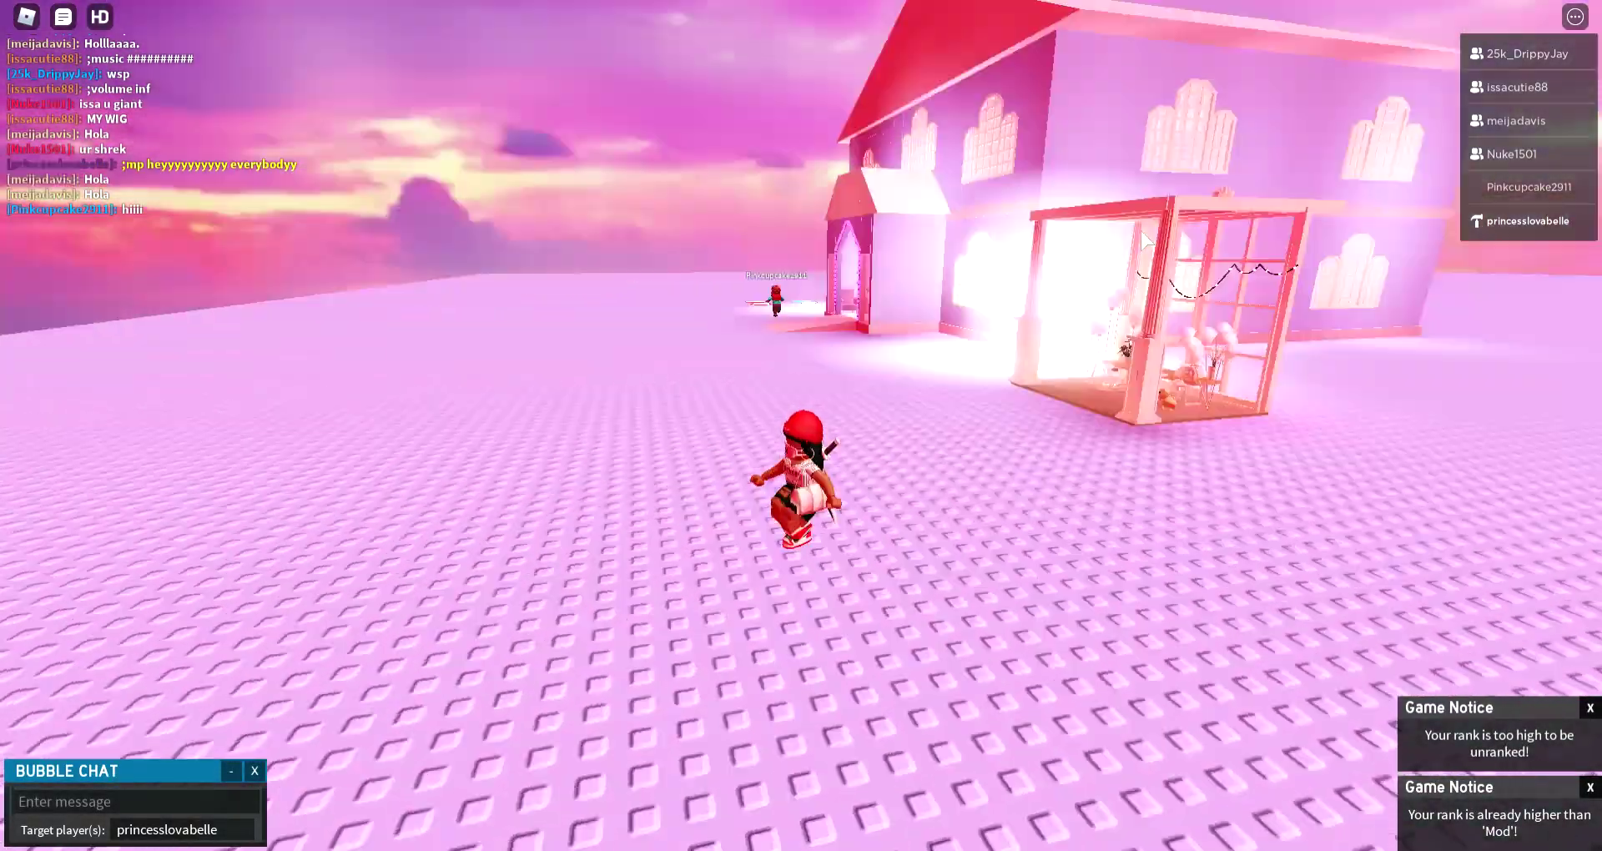
{"action": "key", "text": "w"}
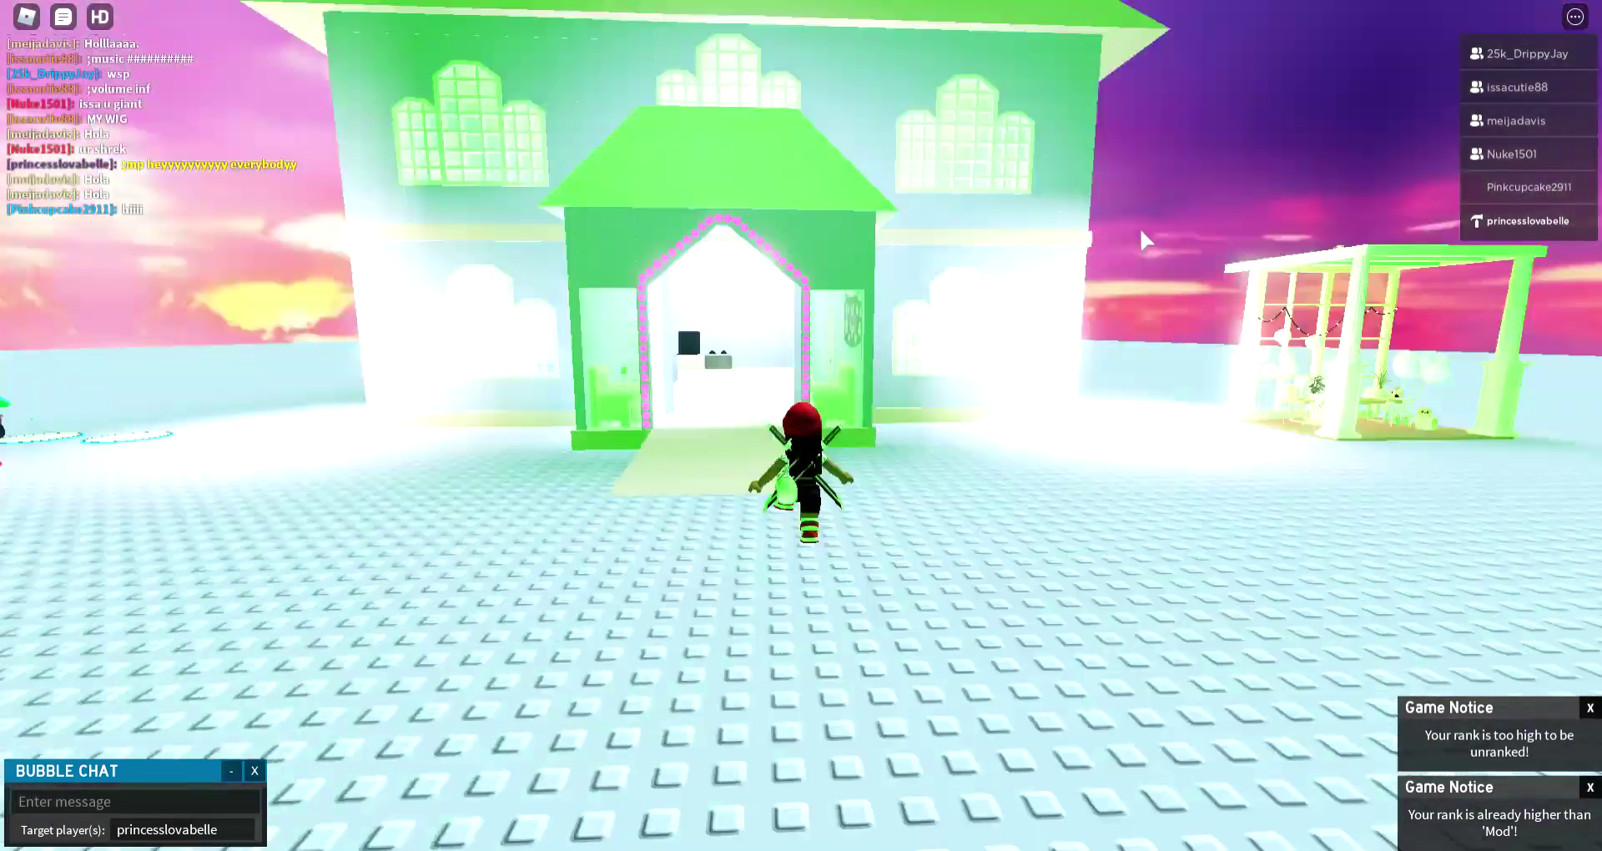
{"action": "key", "text": "w"}
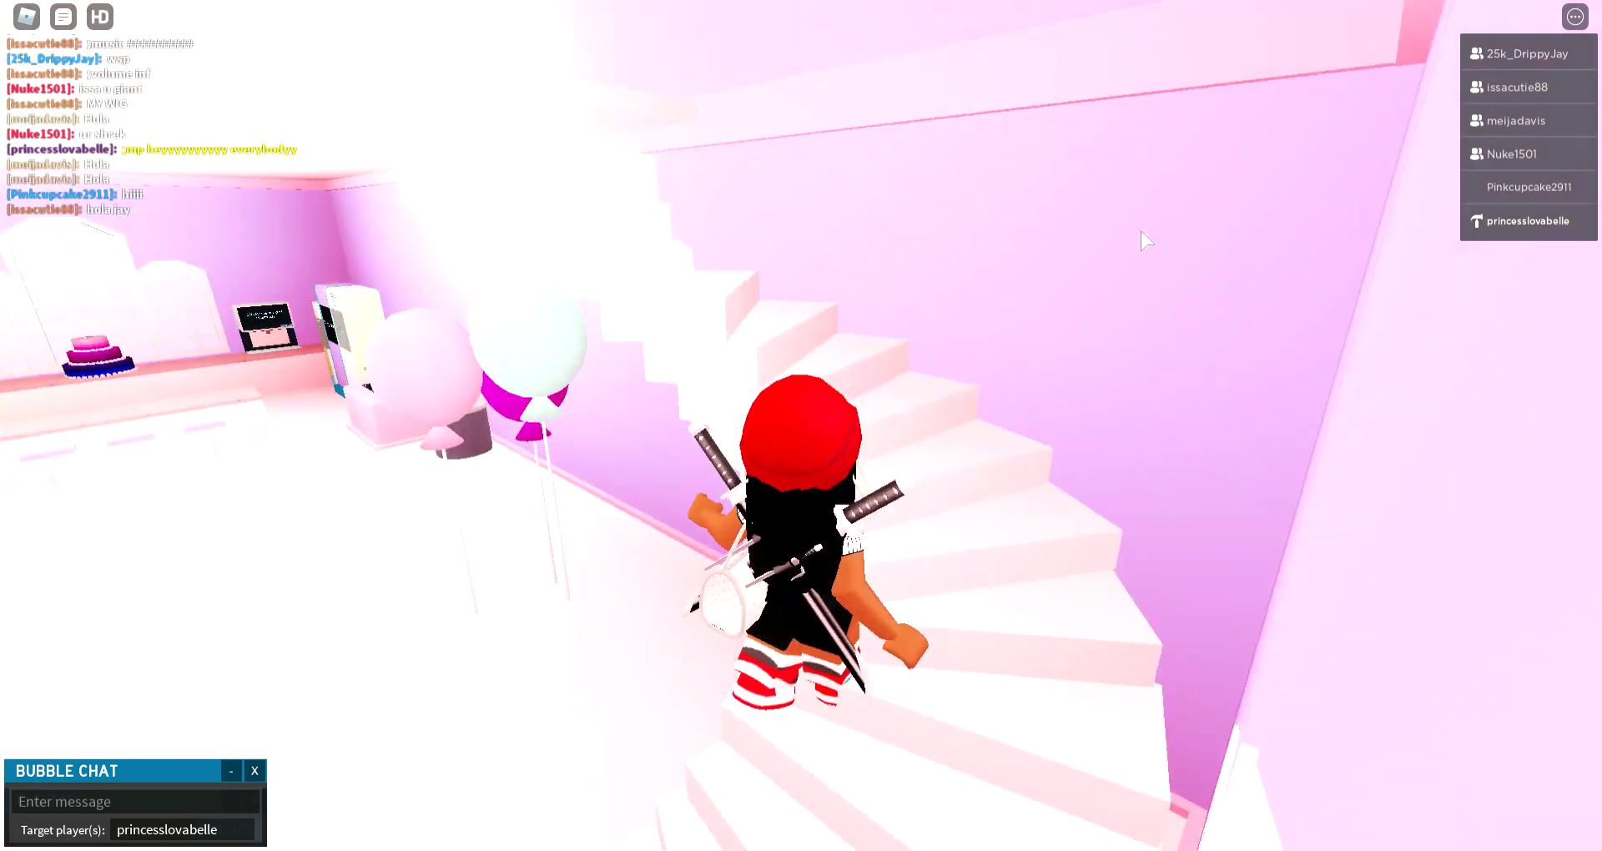
{"action": "key", "text": "w"}
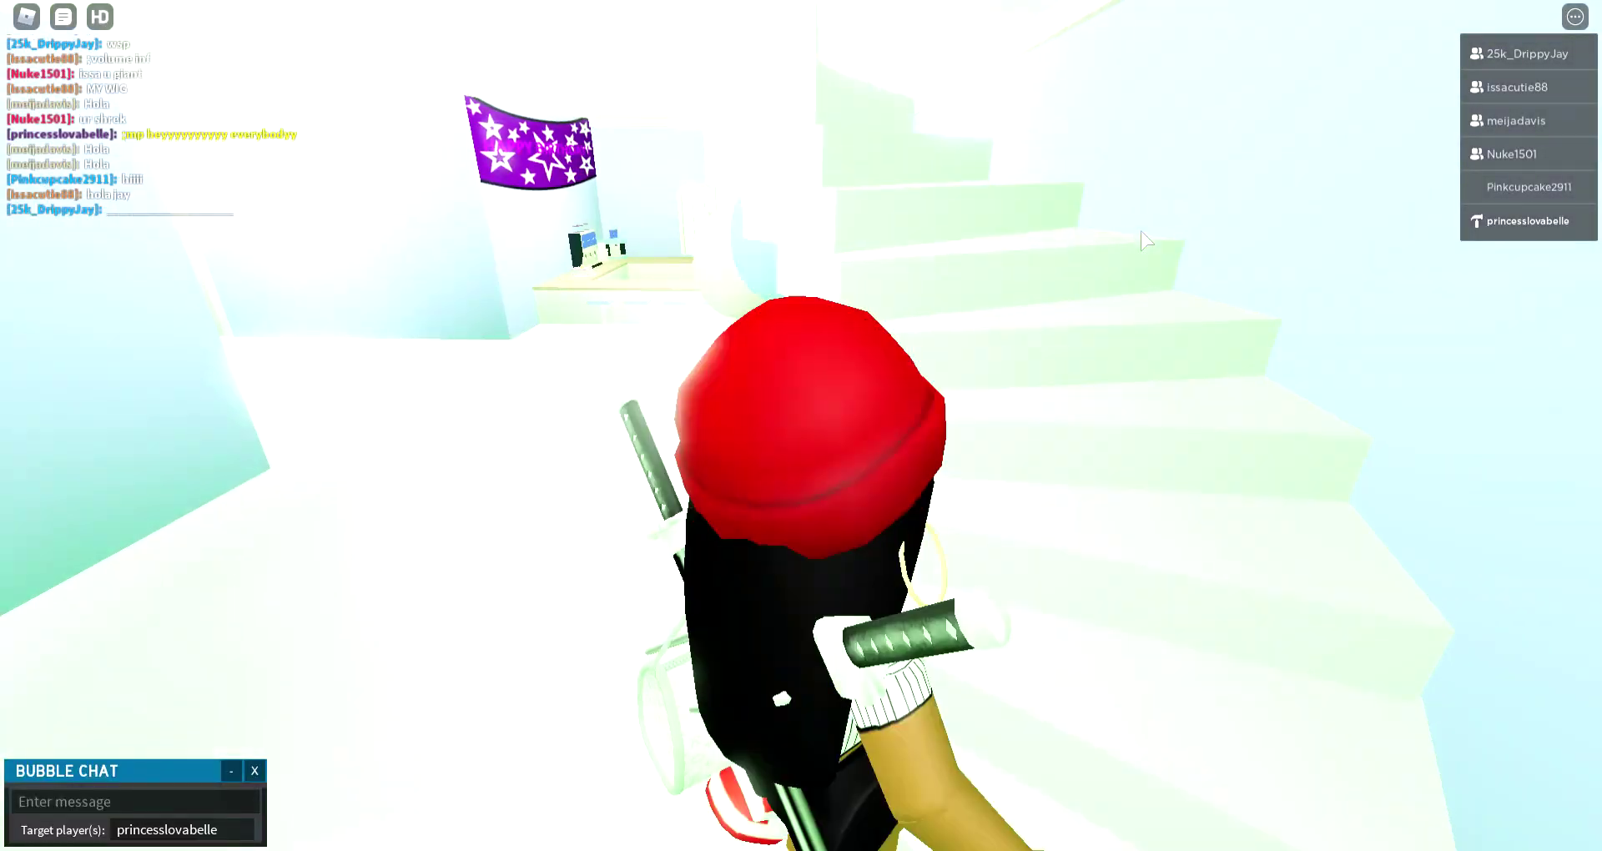
{"action": "key", "text": "w"}
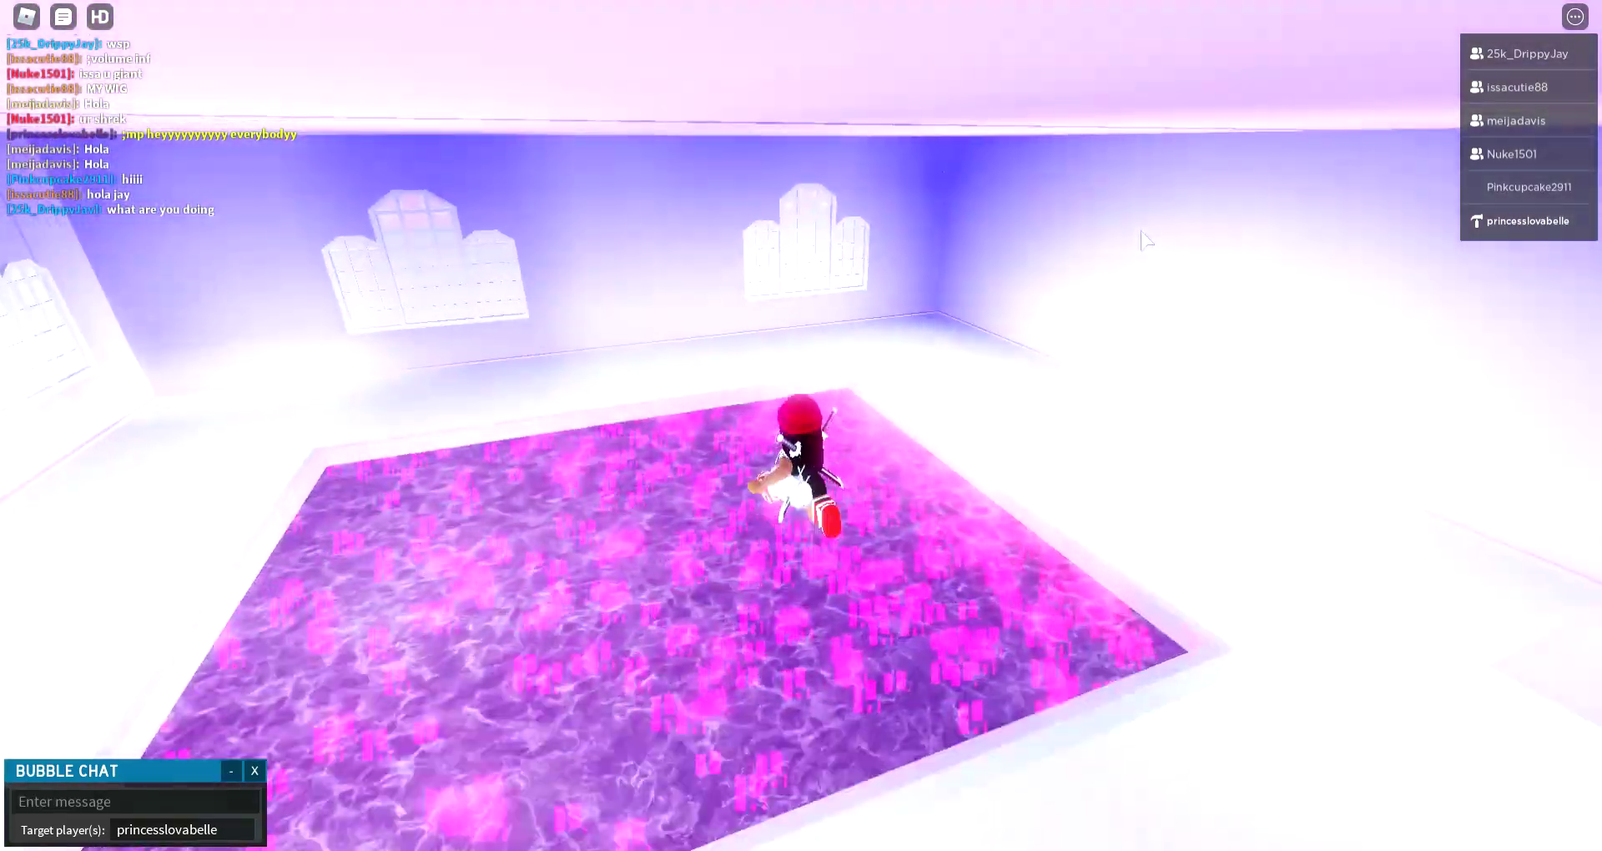
{"action": "key", "text": "w"}
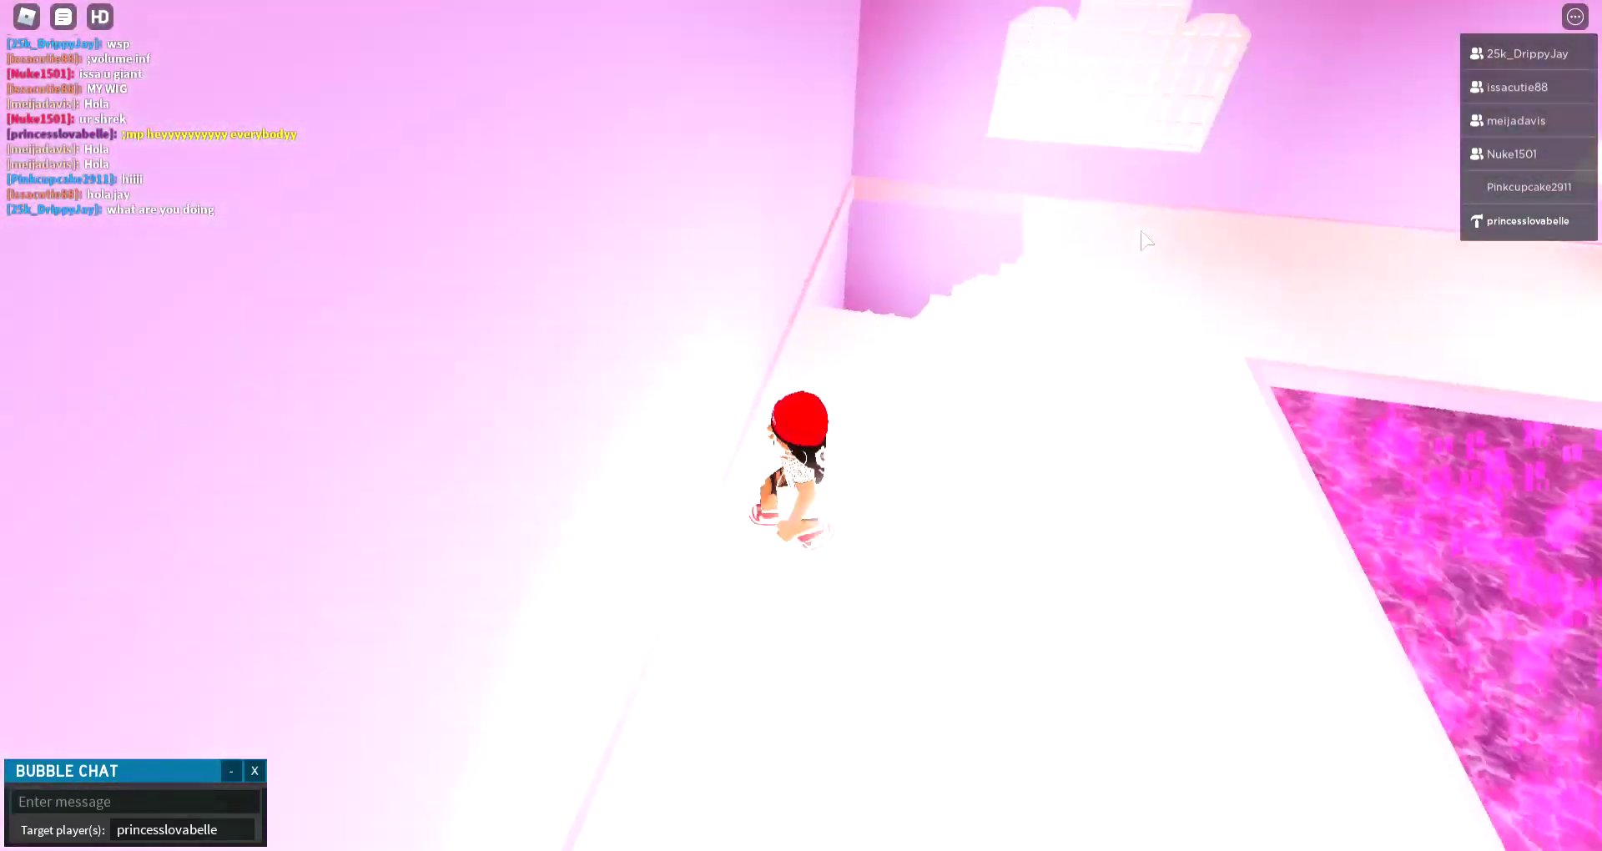
{"action": "key", "text": "w"}
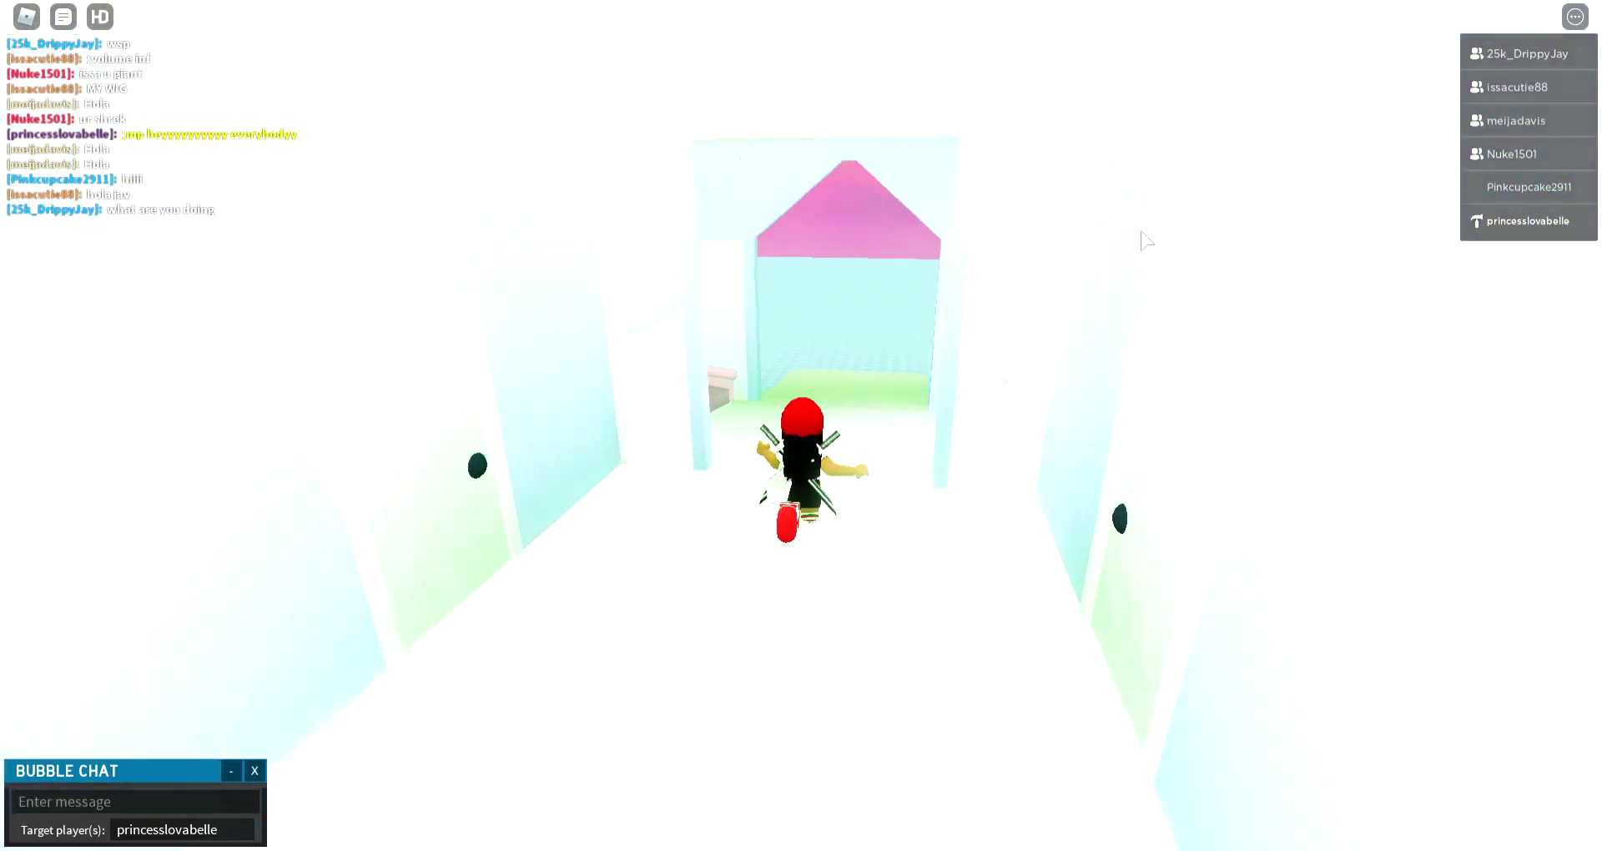
{"action": "key", "text": "w"}
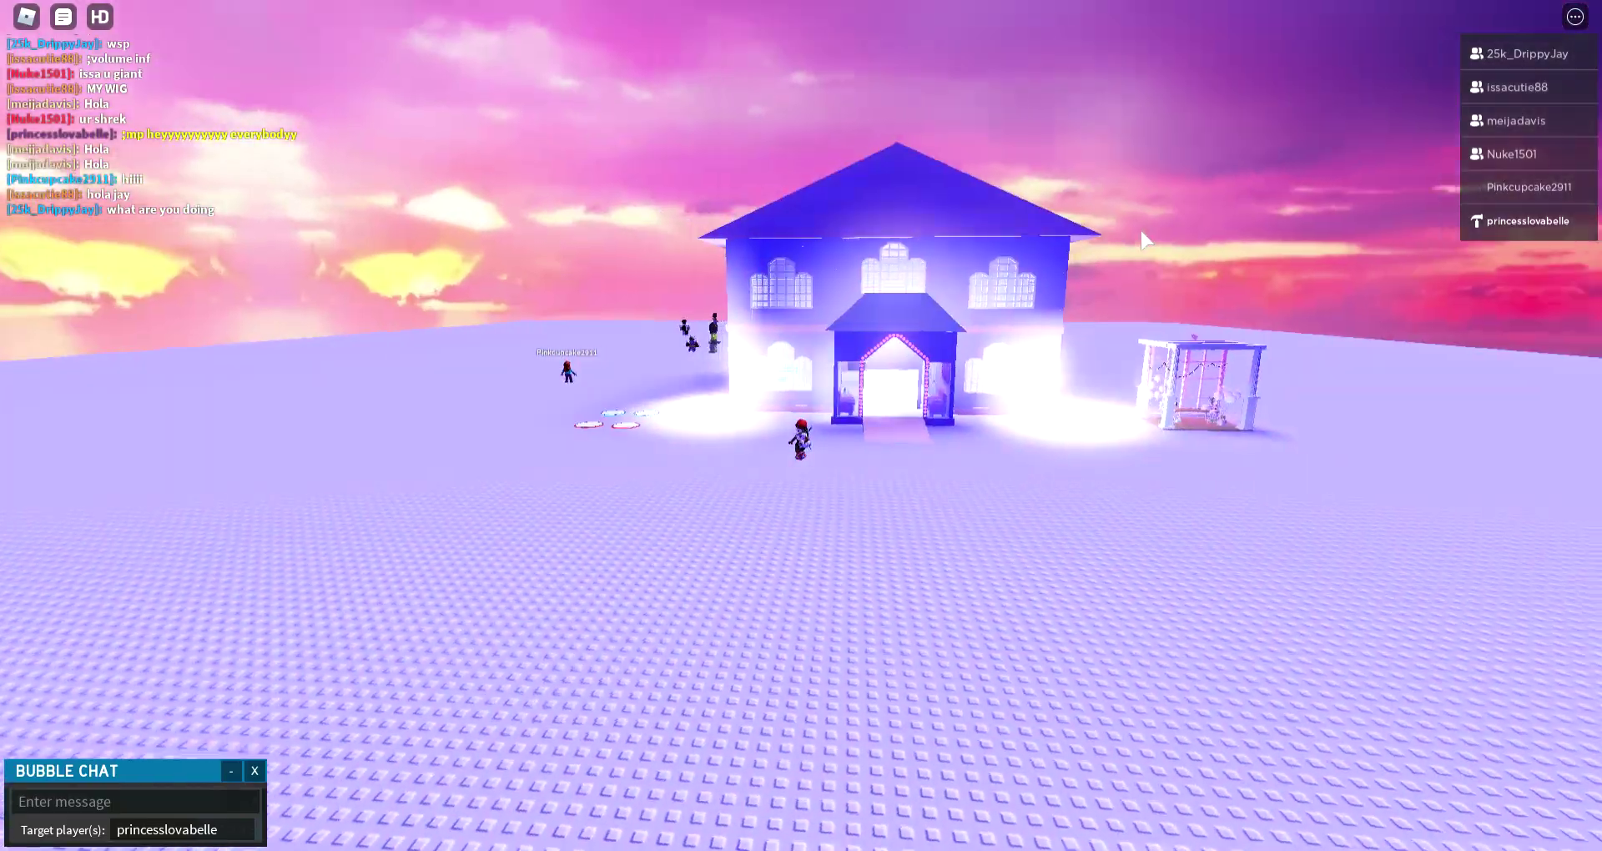
- Look around the gazebo's cake and gift tables, then head back toward the mansion
{"action": "key", "text": "w"}
{"action": "scroll", "coordinate": [1142, 238], "scroll_direction": "up", "scroll_amount": 5}
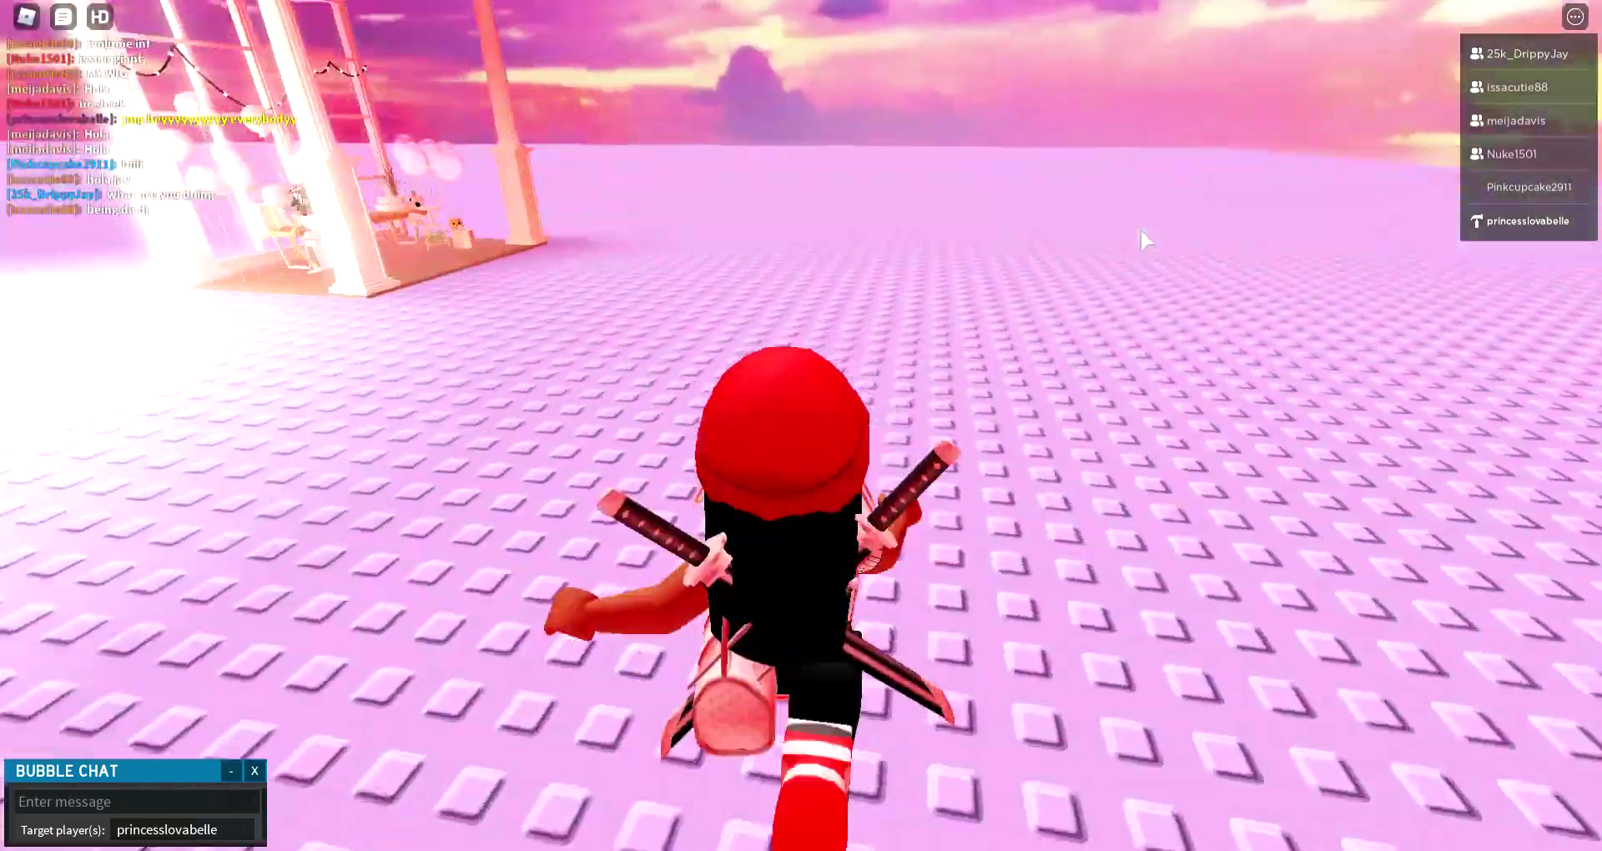
{"action": "key", "text": "s"}
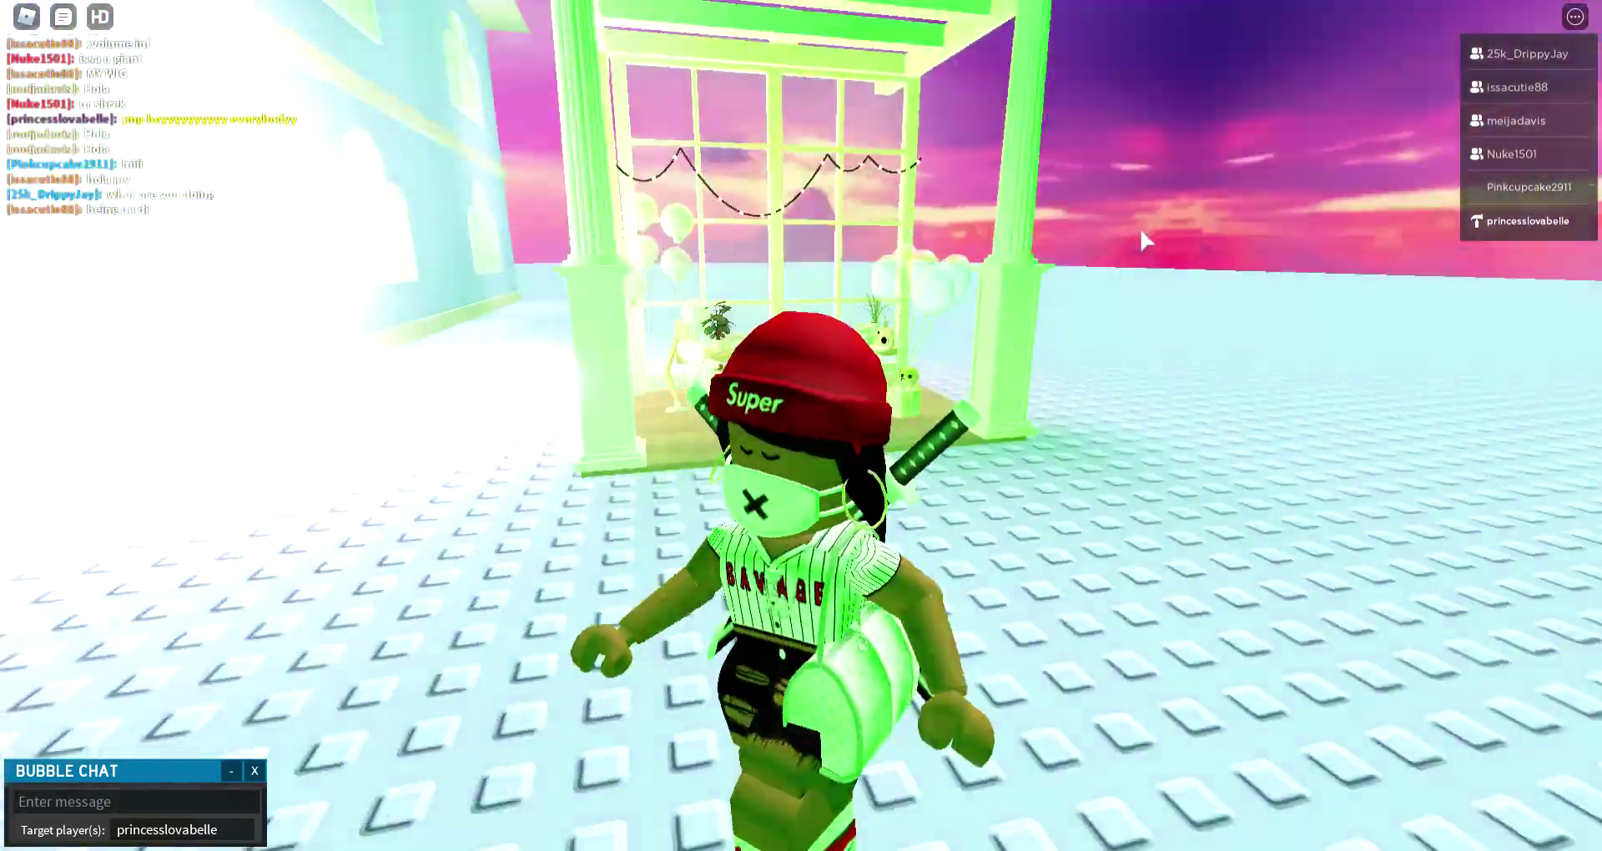
{"action": "key", "text": "w"}
{"action": "scroll", "coordinate": [1140, 232], "scroll_direction": "up", "scroll_amount": 5}
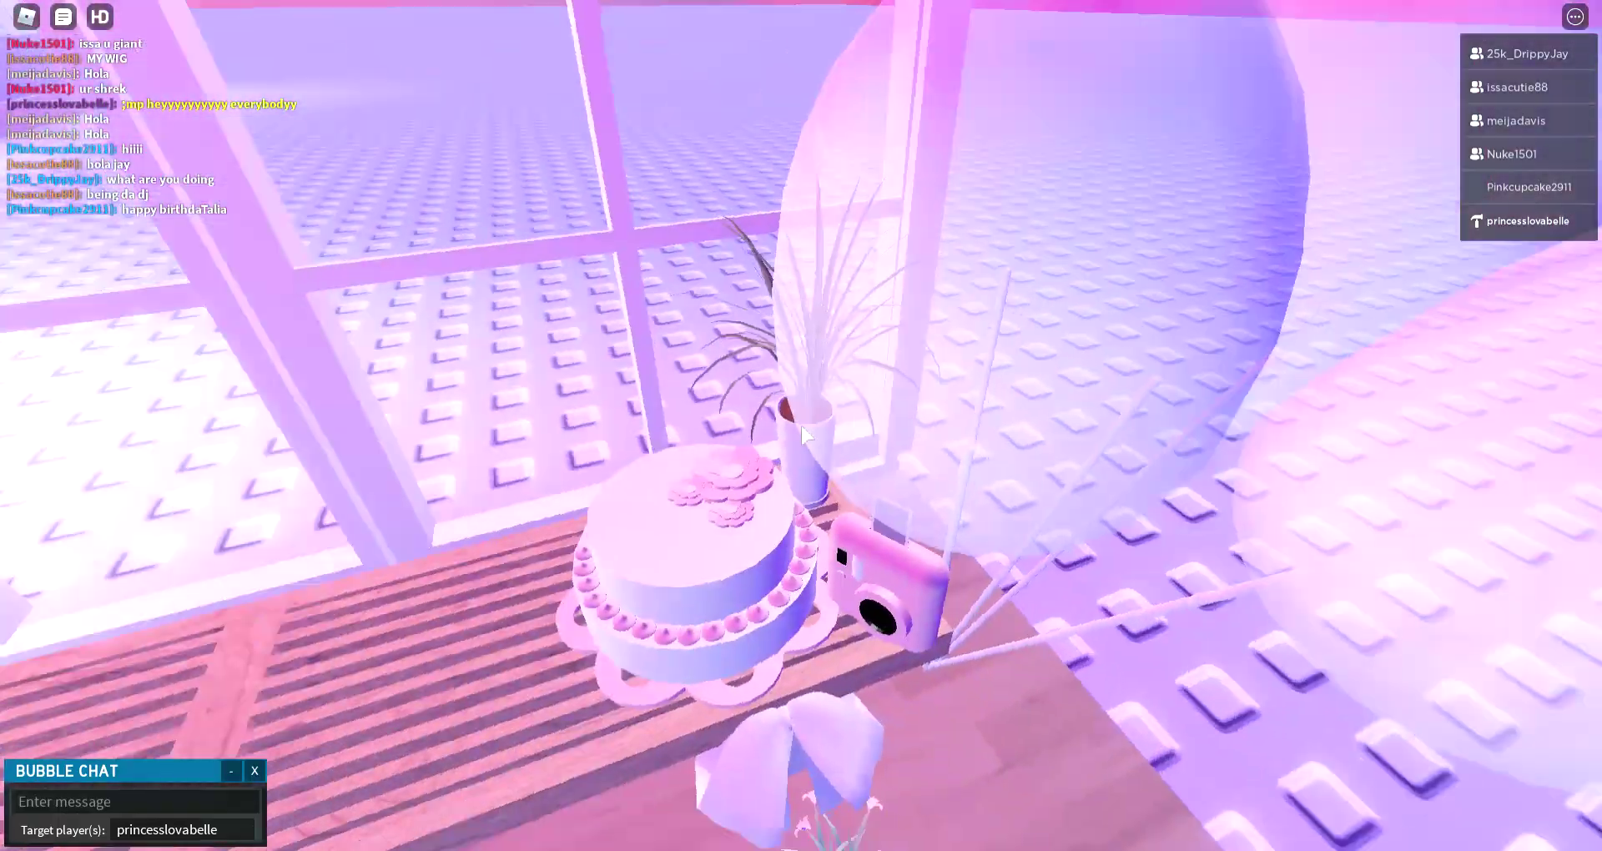
{"action": "key", "text": "a"}
{"action": "scroll", "coordinate": [802, 432], "scroll_direction": "down", "scroll_amount": 5}
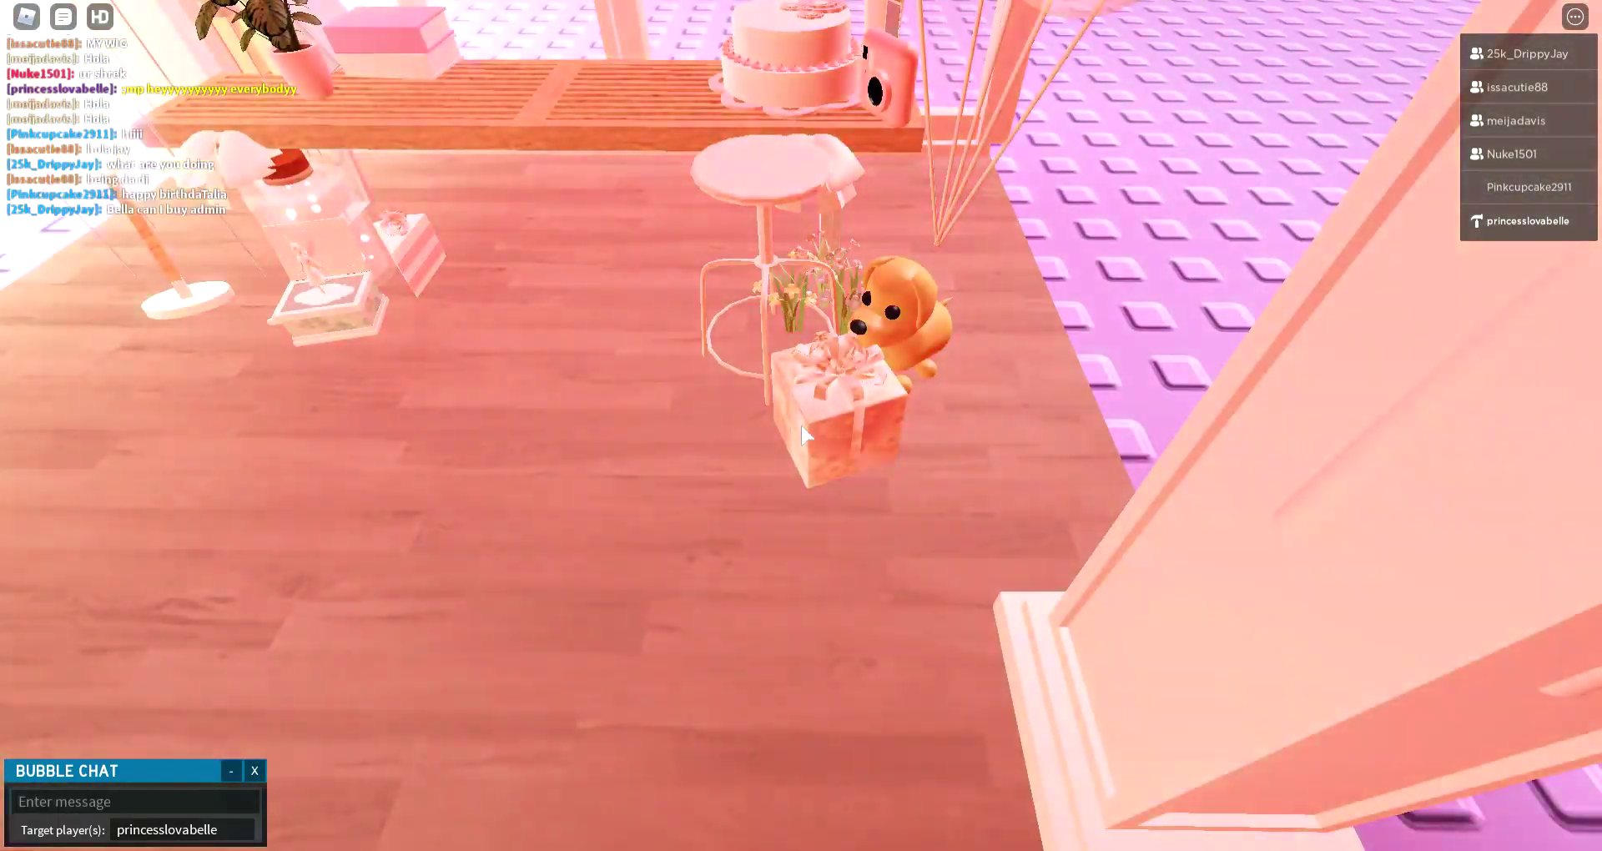
{"action": "key", "text": "Left"}
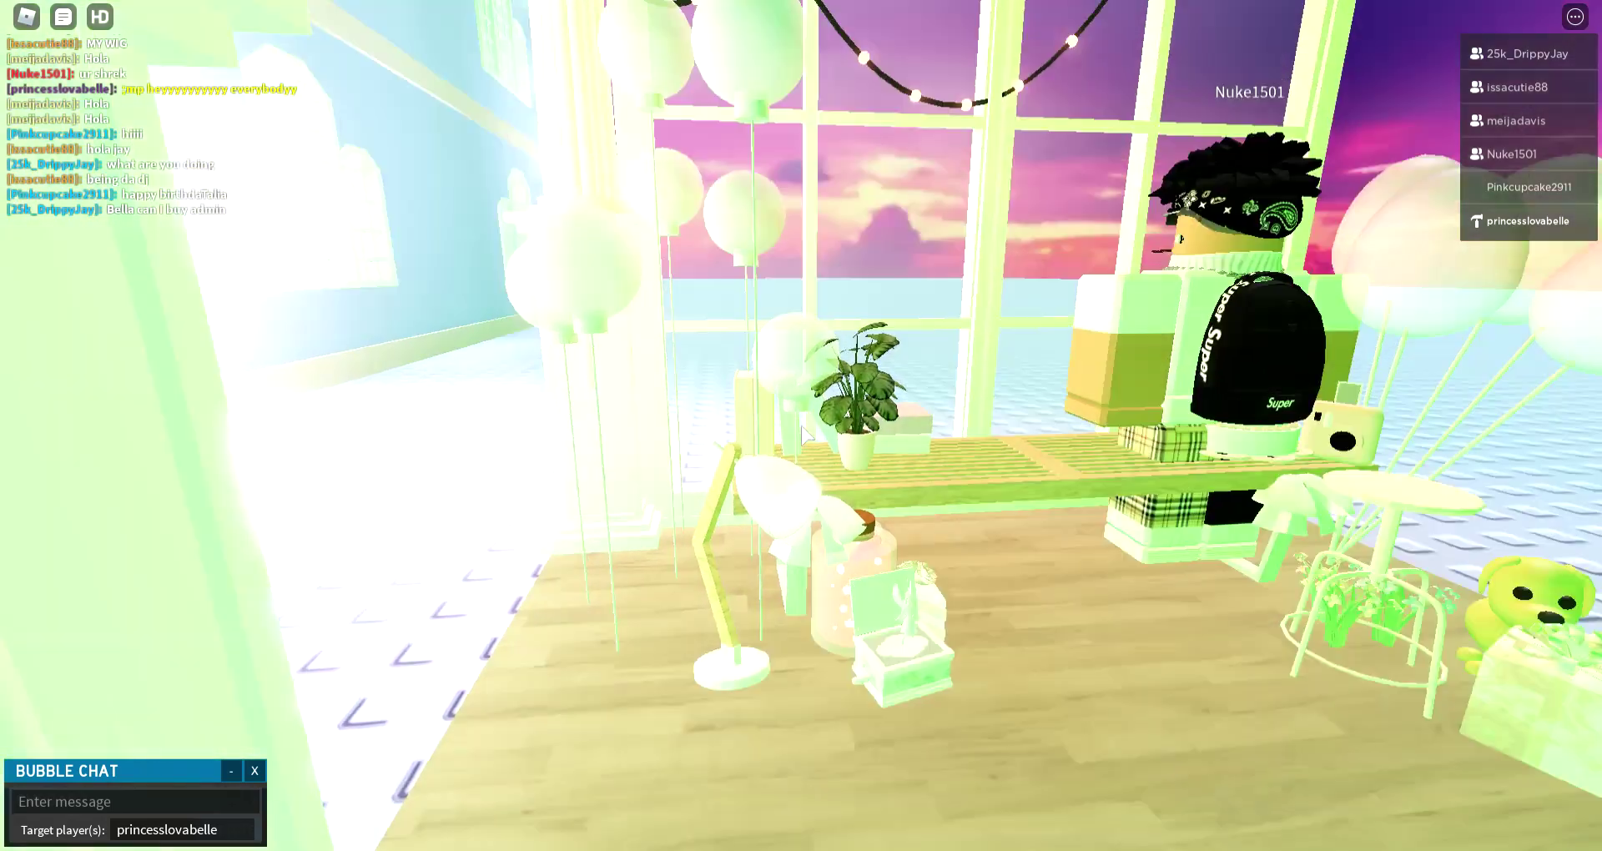
{"action": "scroll", "coordinate": [801, 433], "scroll_direction": "up", "scroll_amount": 5}
{"action": "scroll", "coordinate": [802, 433], "scroll_direction": "down", "scroll_amount": 2}
{"action": "key", "text": "w"}
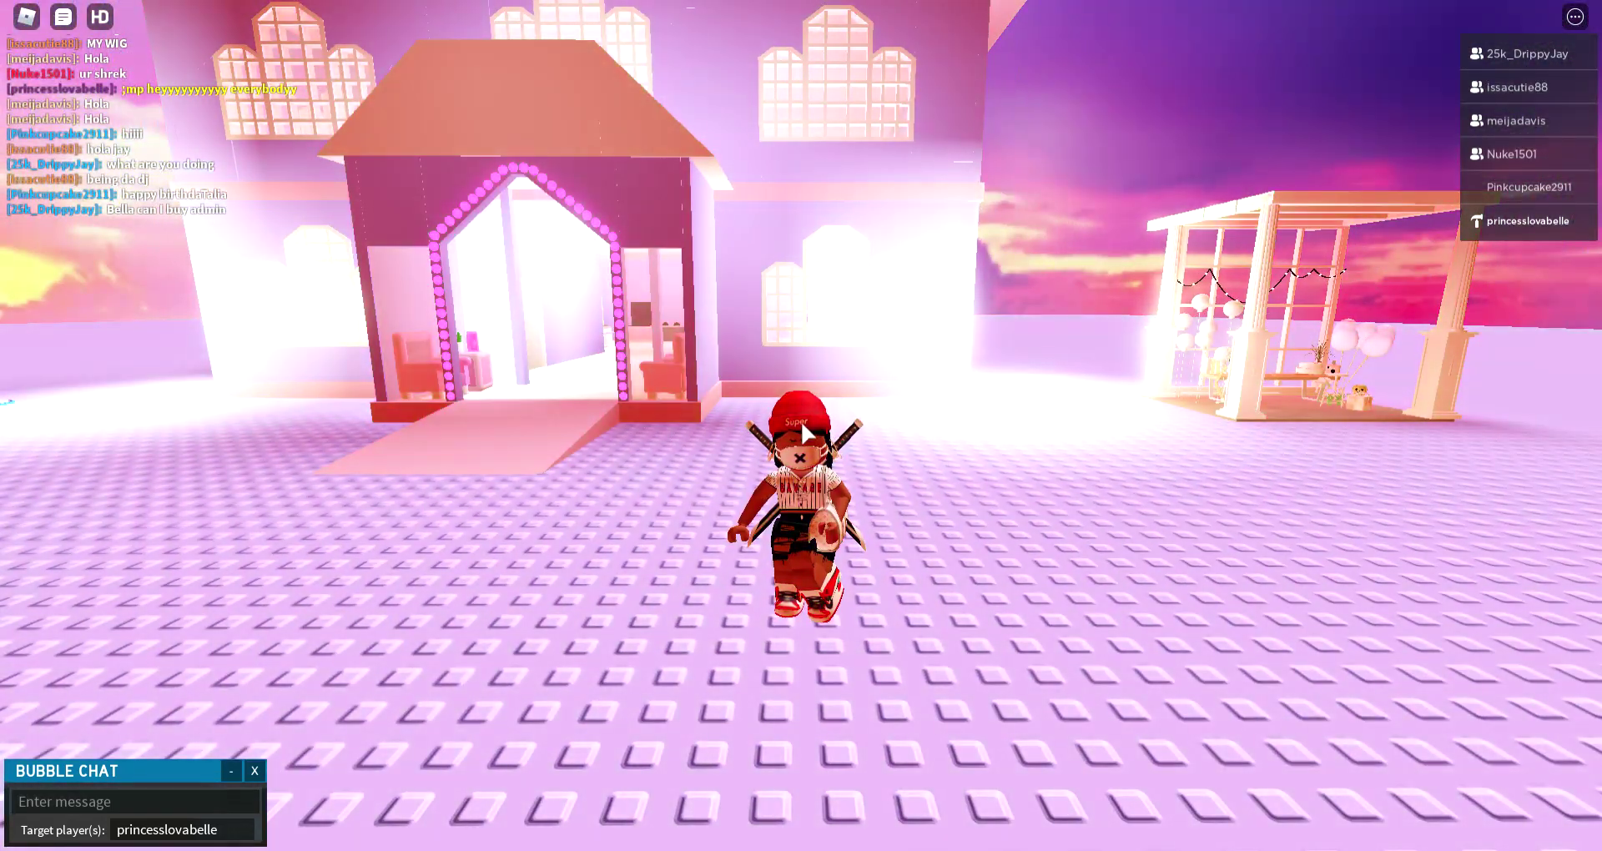
- Post 'use the admin pads', 'is free' and 'its free', then run across the baseplate
{"action": "key", "text": "slash"}
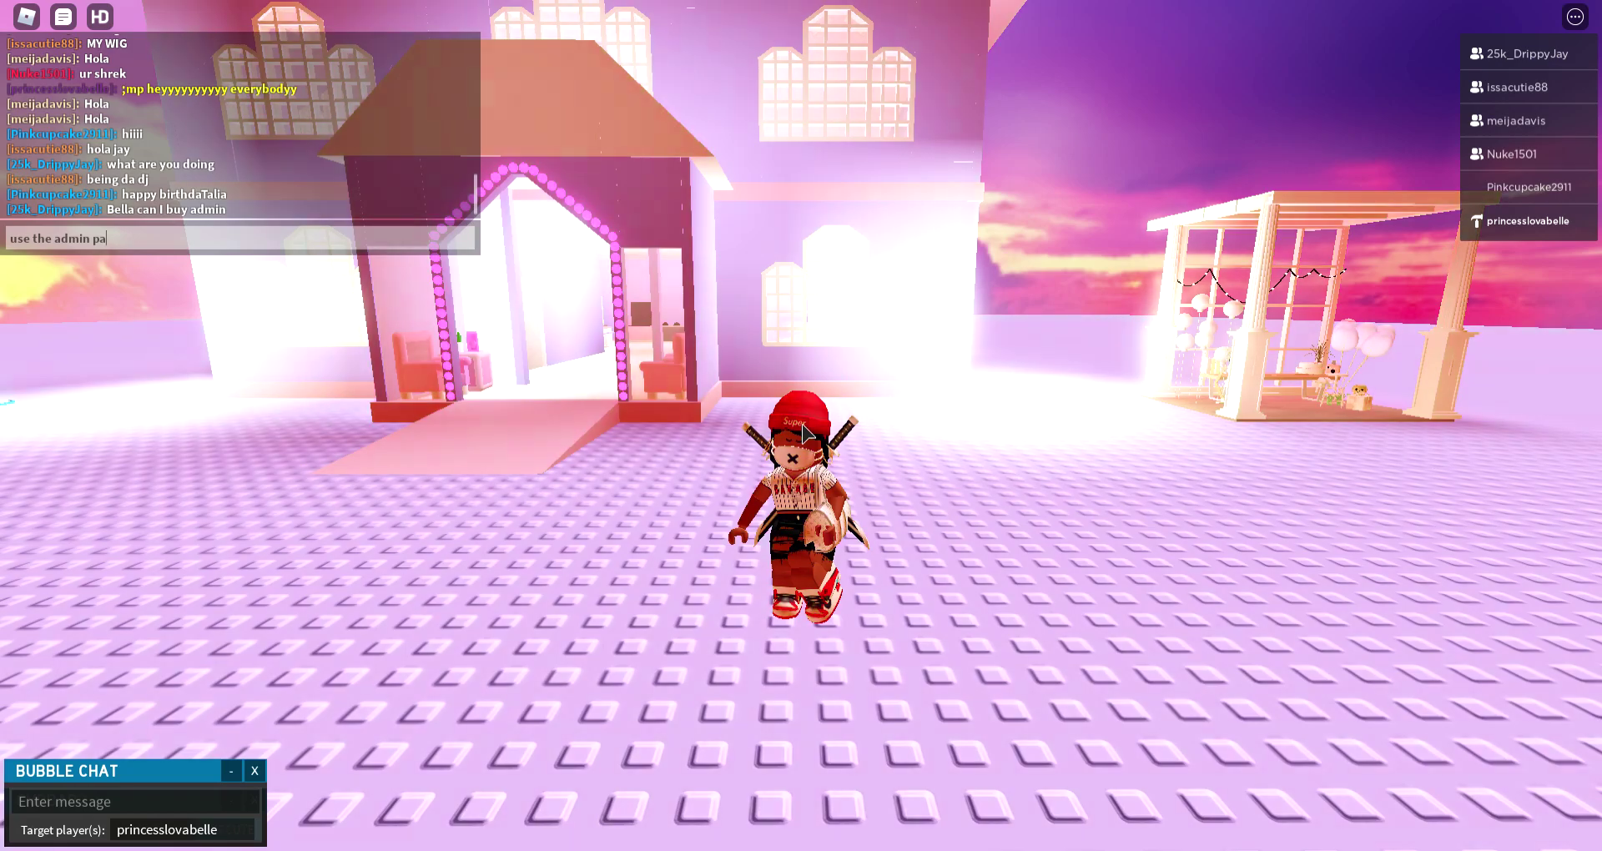
{"action": "key", "text": "slash"}
{"action": "type", "text": "is fr"}
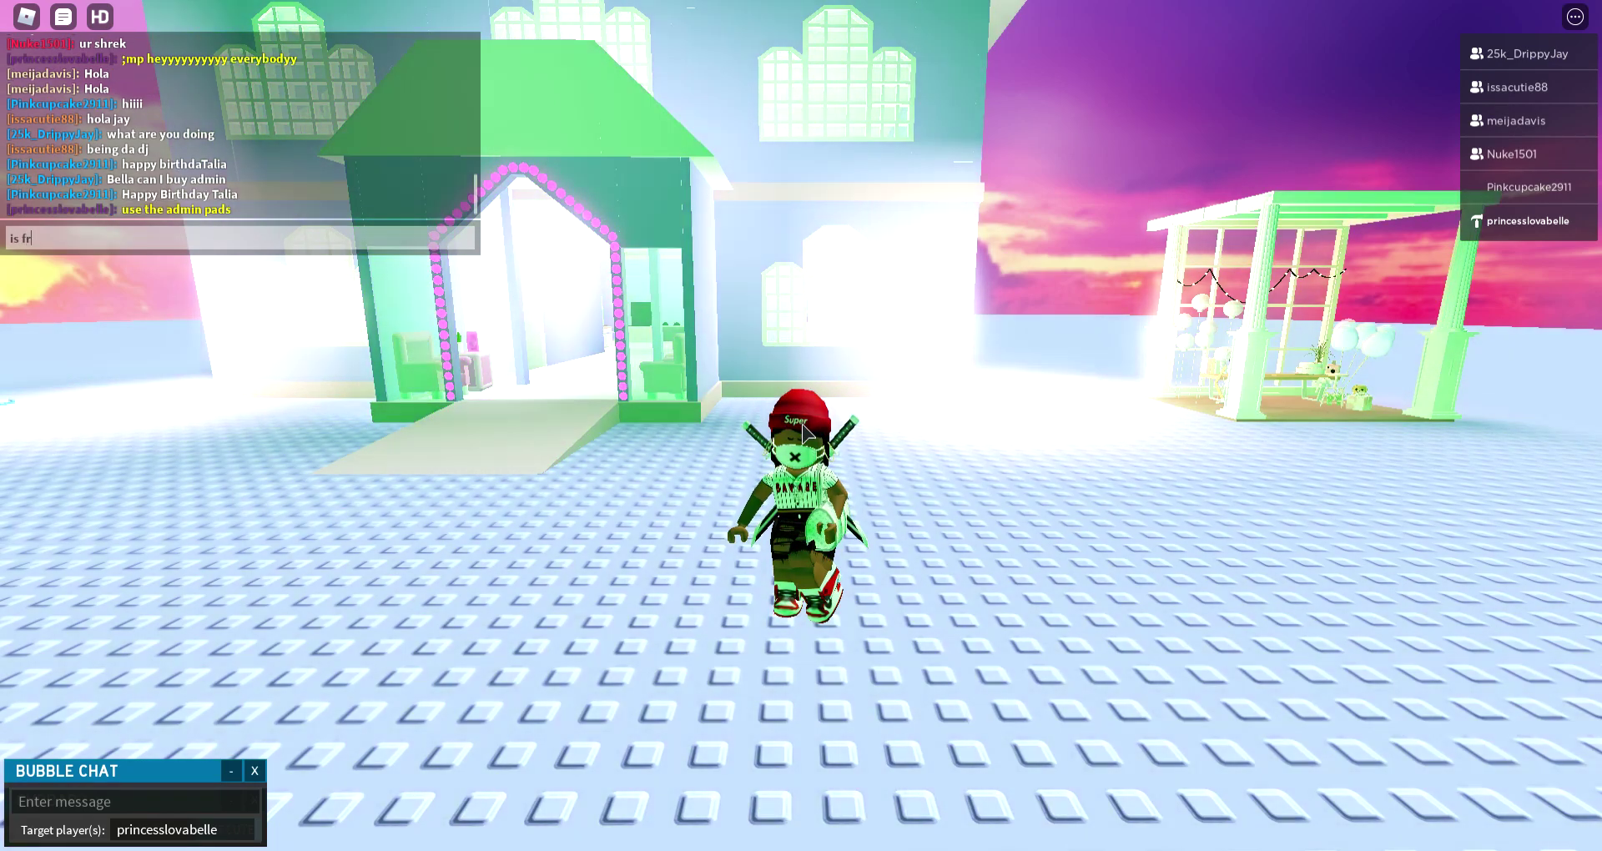
{"action": "key", "text": "Left"}
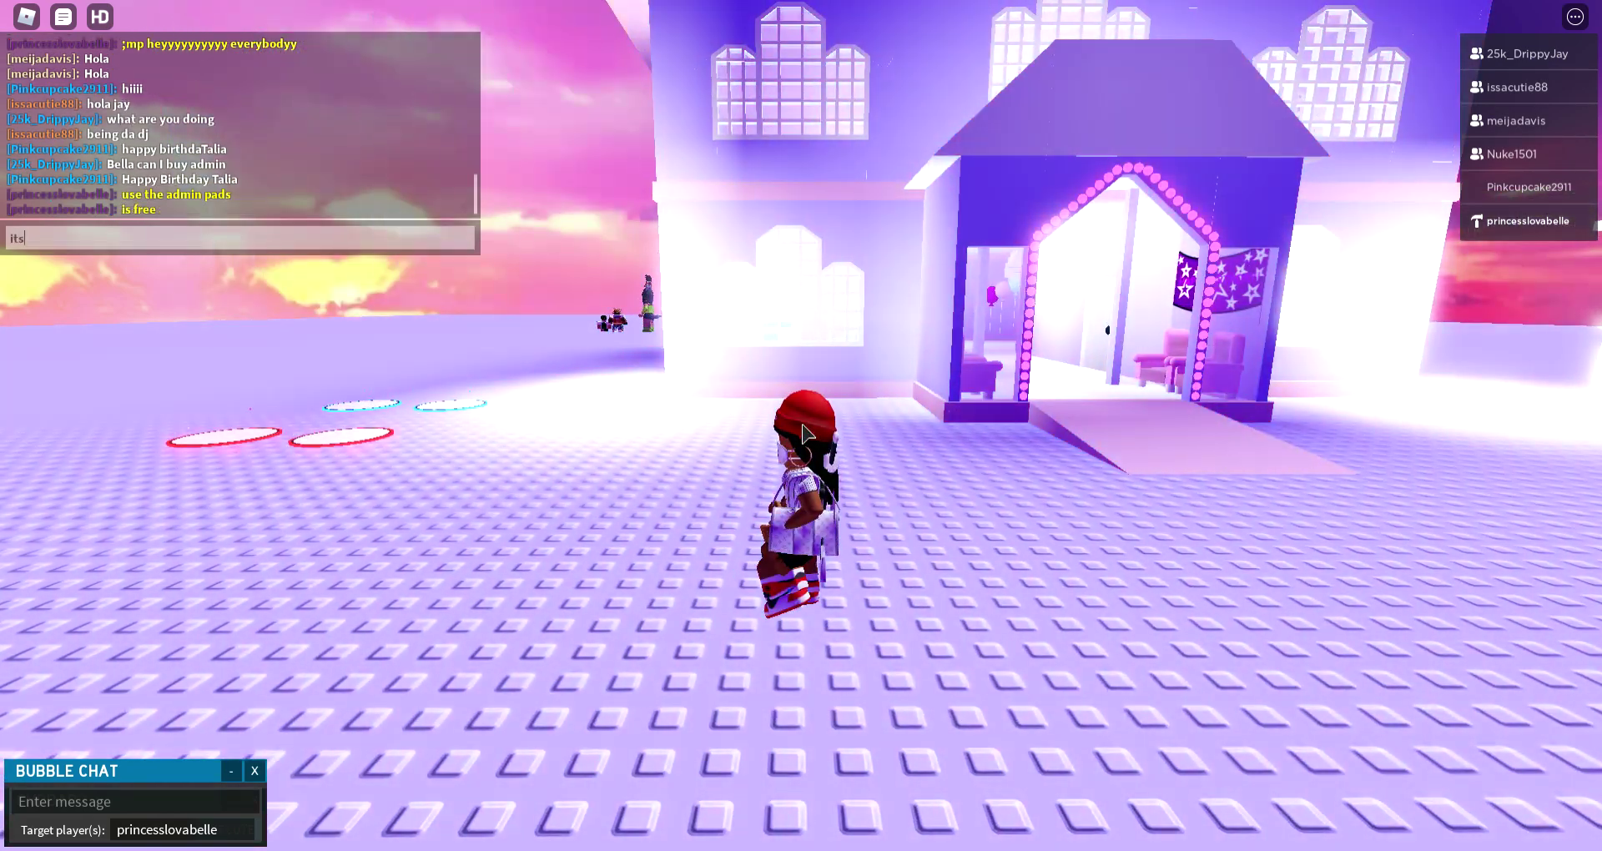
{"action": "key", "text": "w"}
{"action": "key", "text": "Left"}
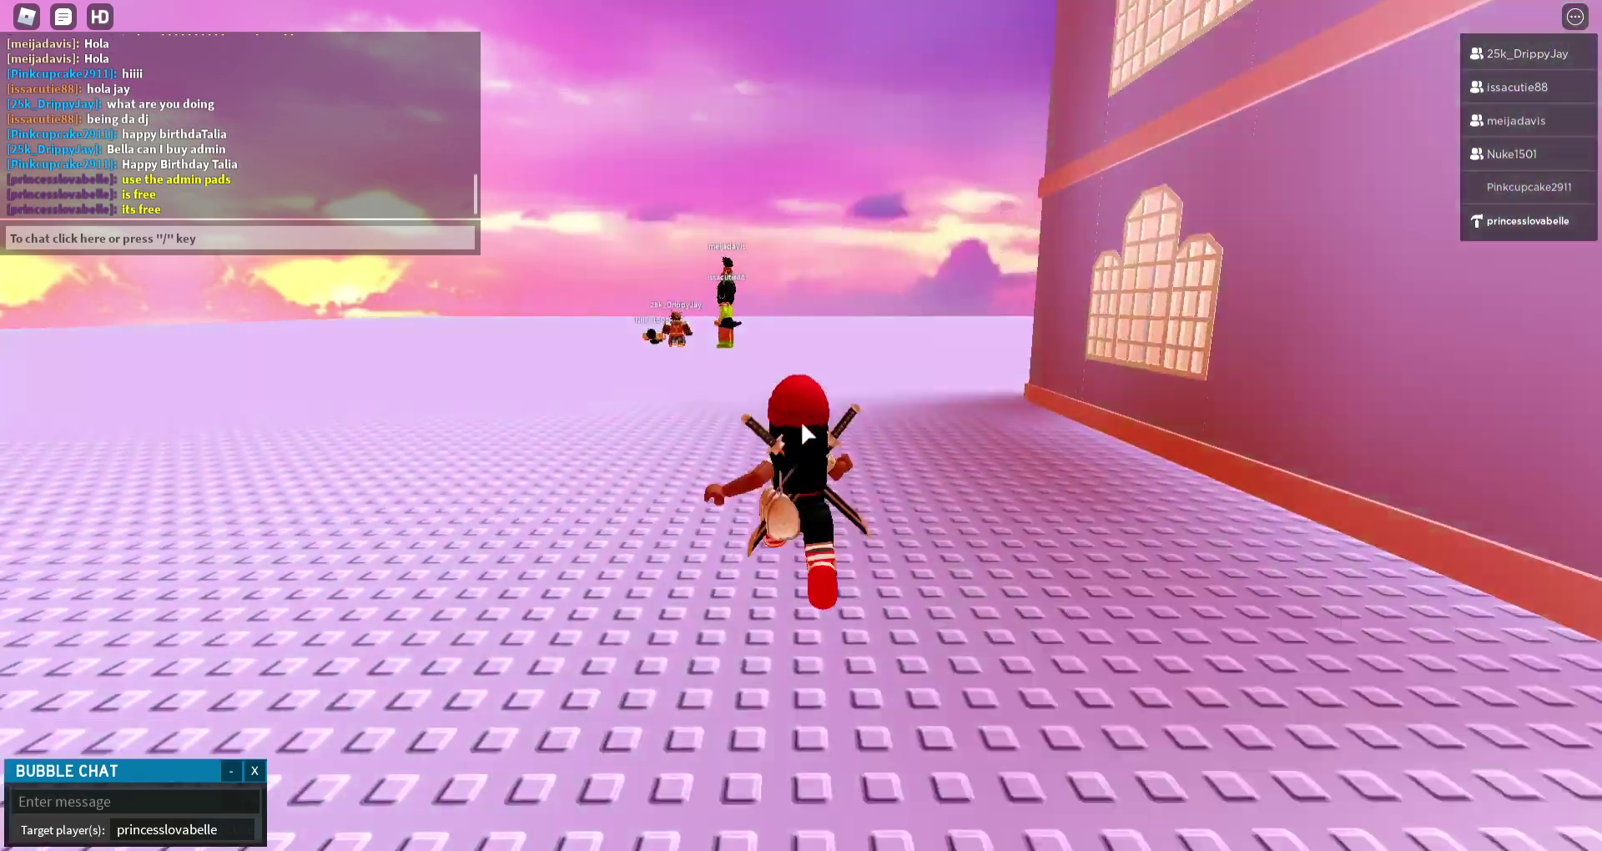
{"action": "key", "text": "Left"}
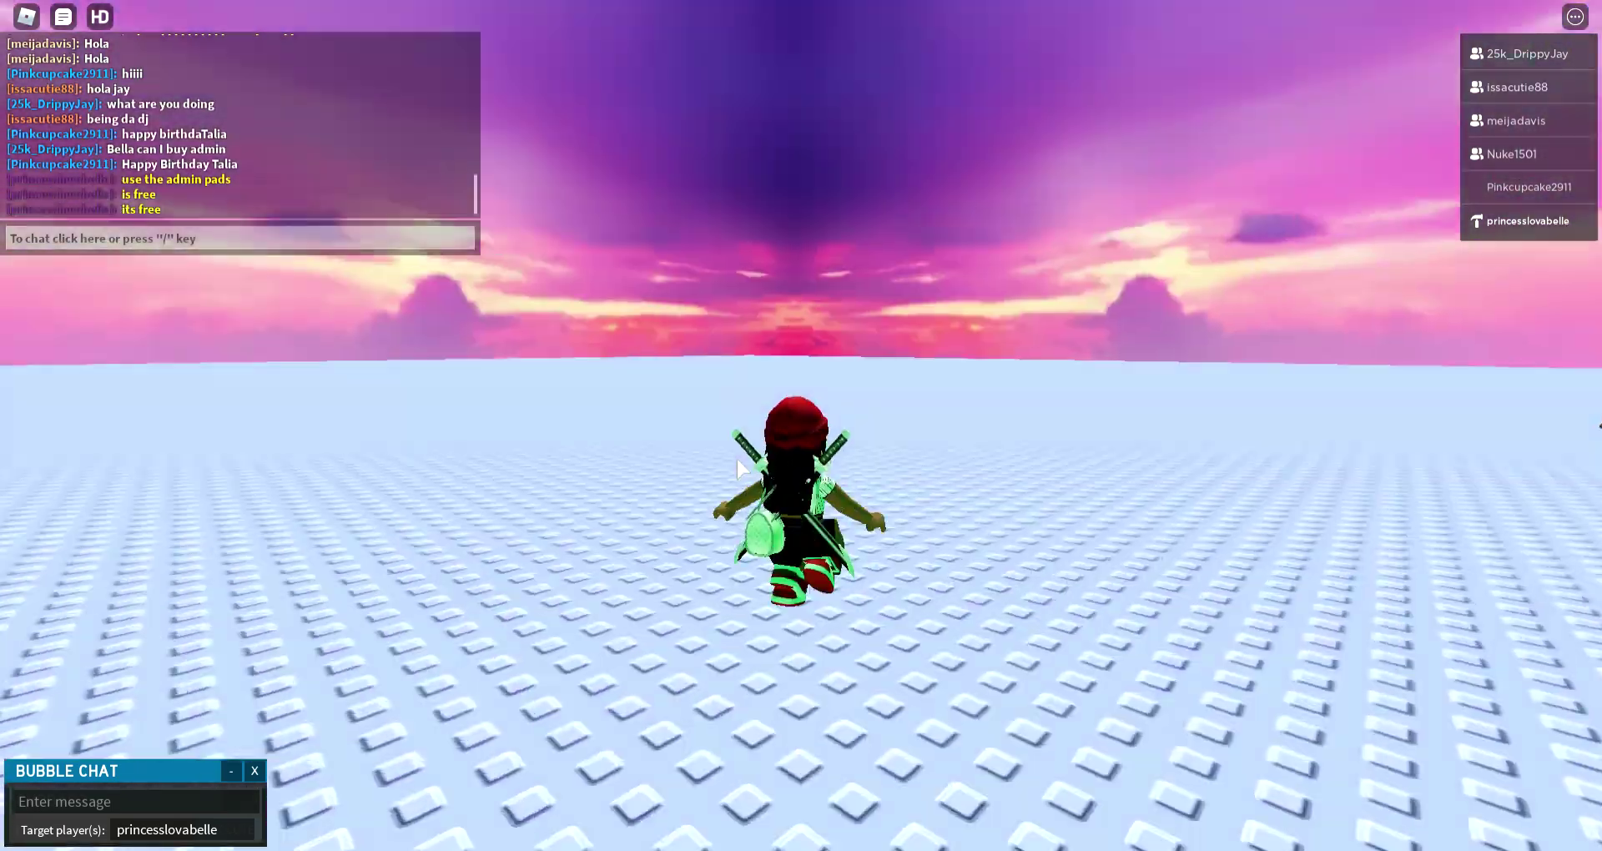
- Run to the player group beside the house and move around them, rotating the camera
{"action": "key", "text": "w"}
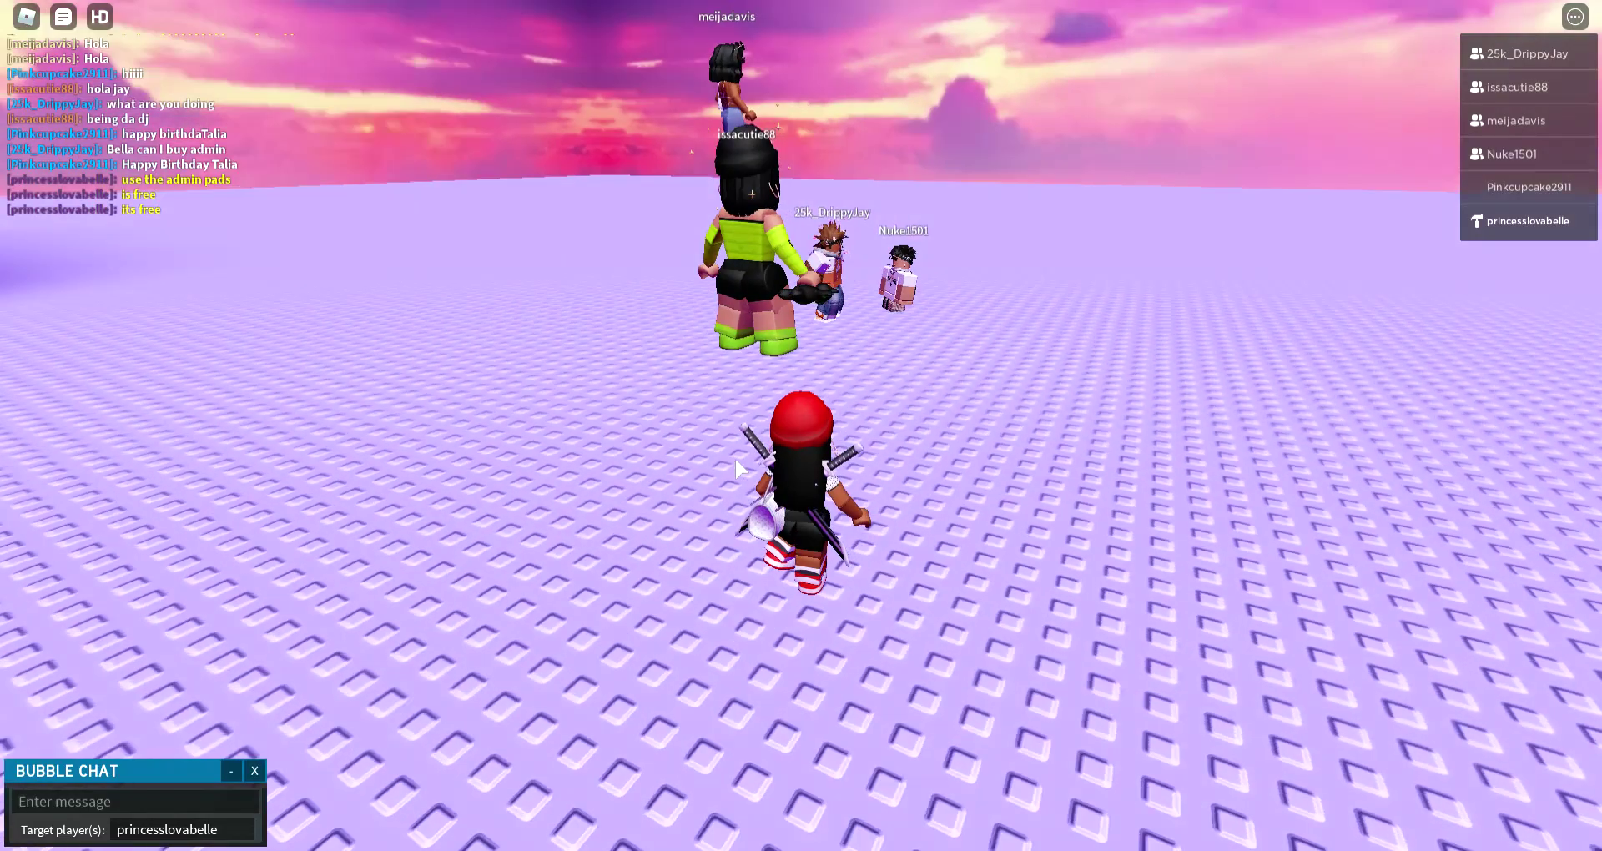
{"action": "key", "text": "Left"}
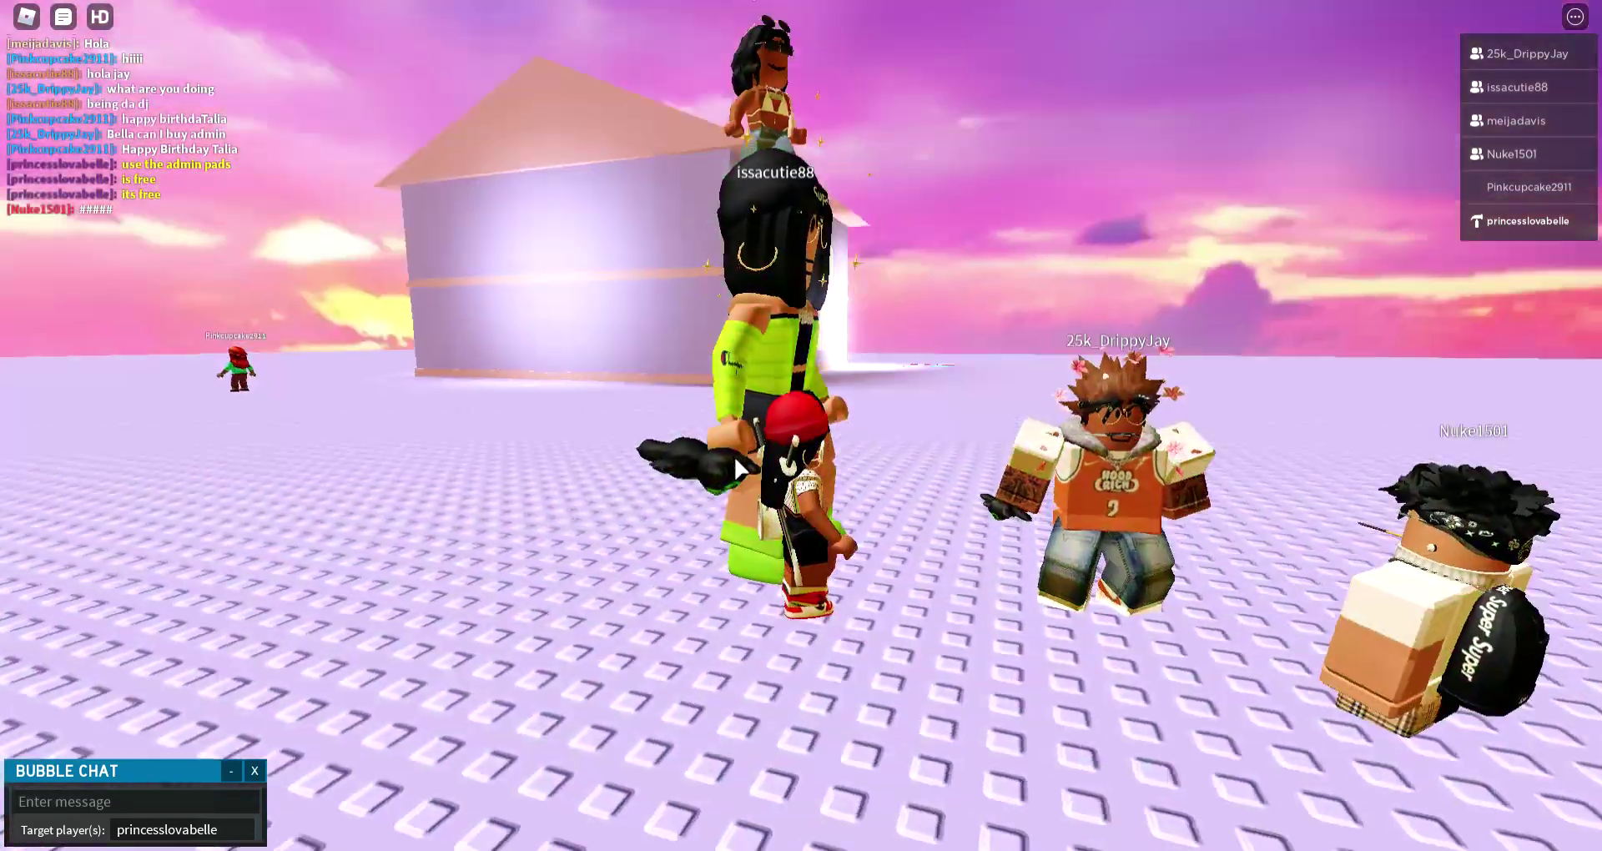
{"action": "key", "text": "w"}
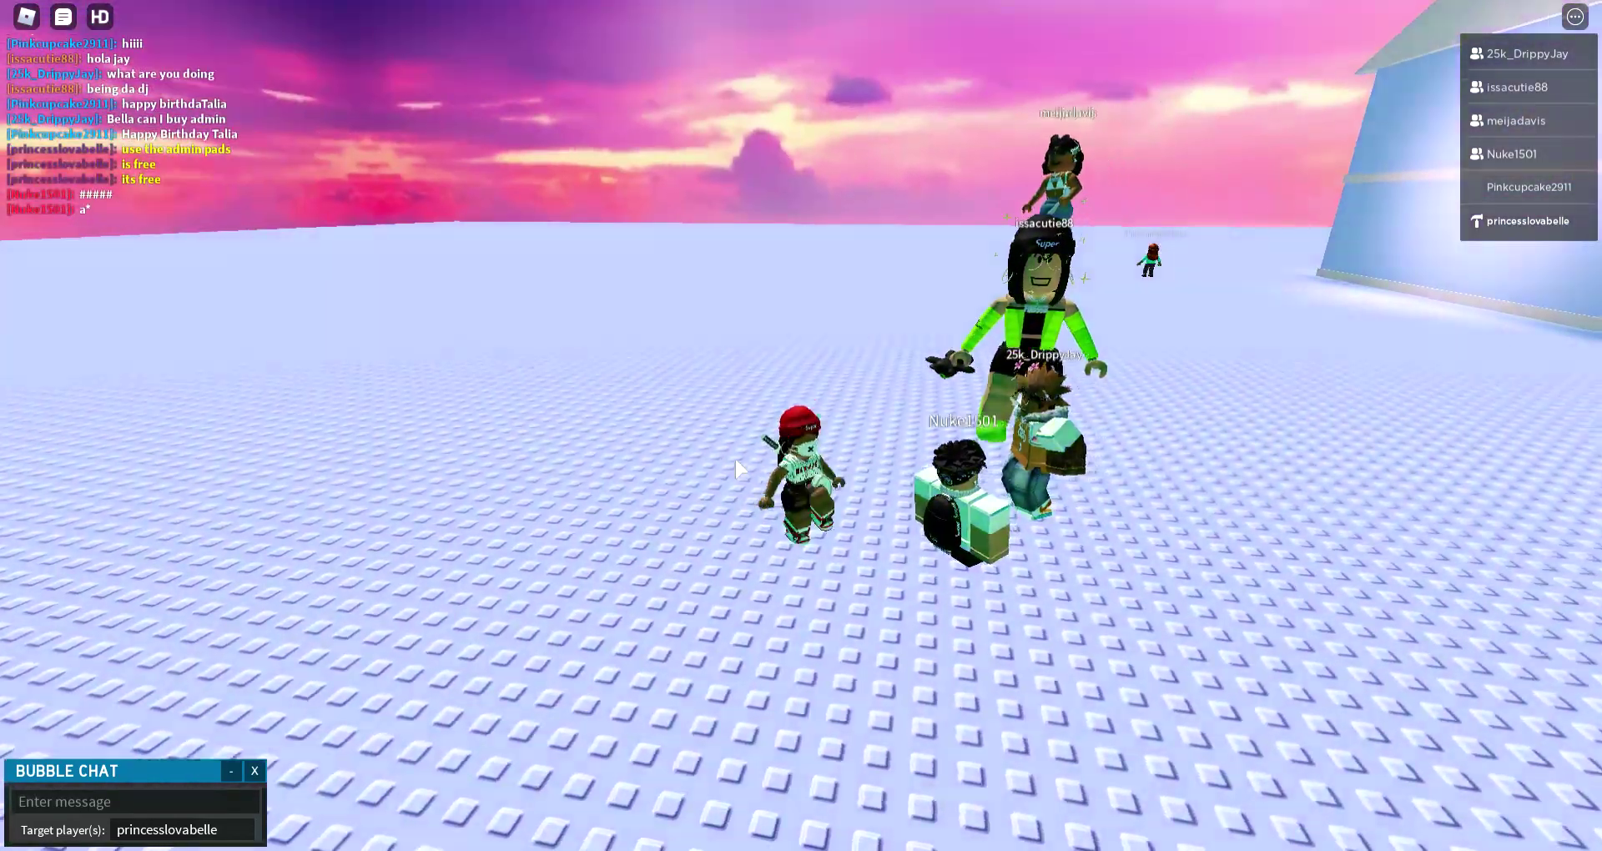
{"action": "key", "text": "Right"}
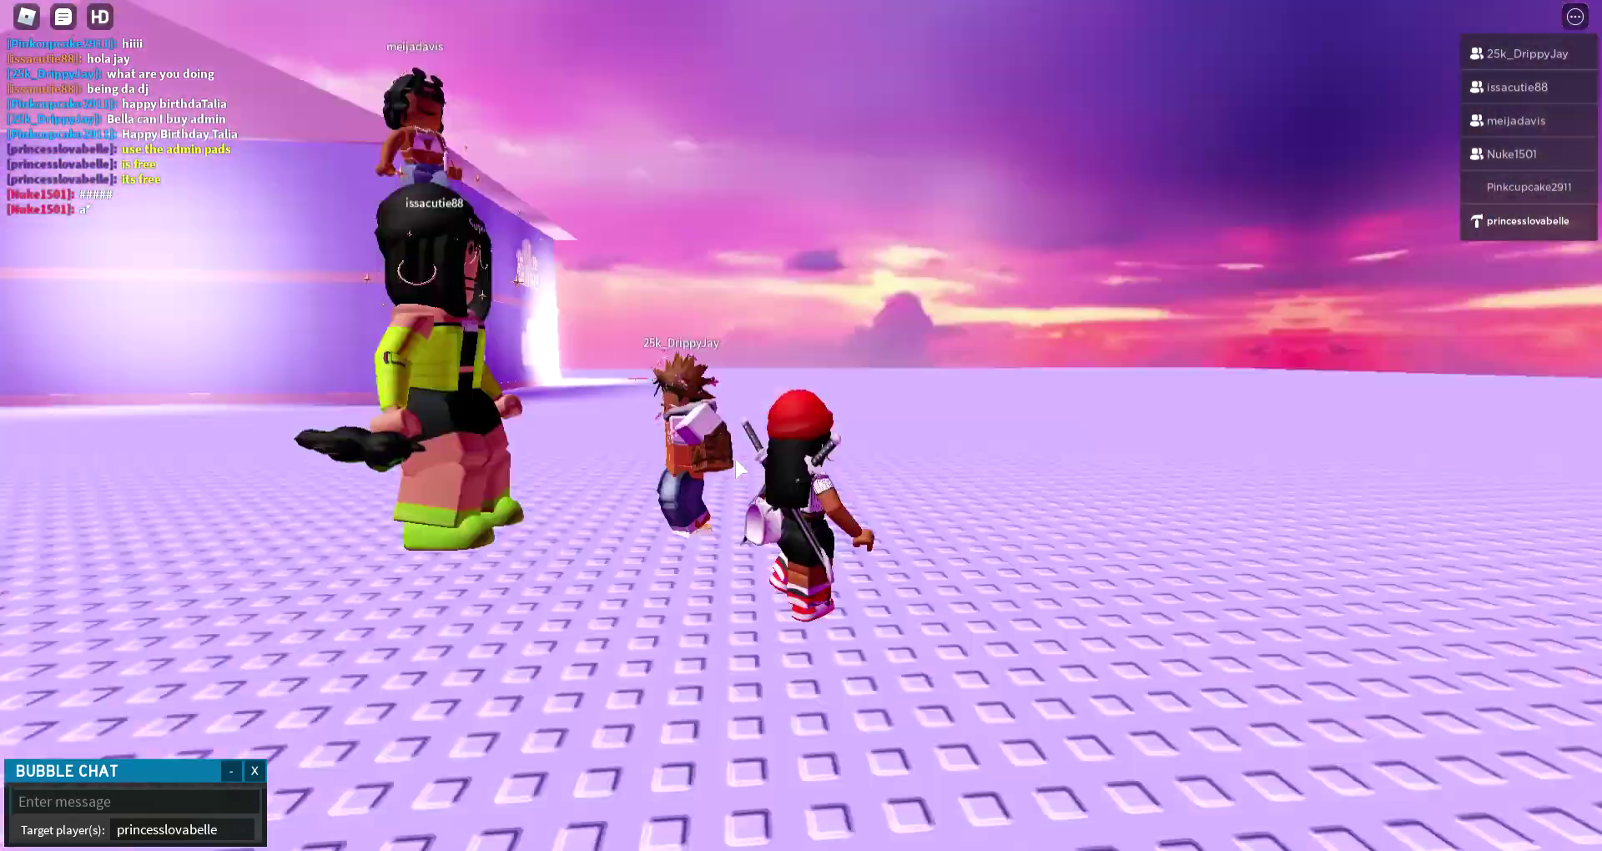
{"action": "key", "text": "Right"}
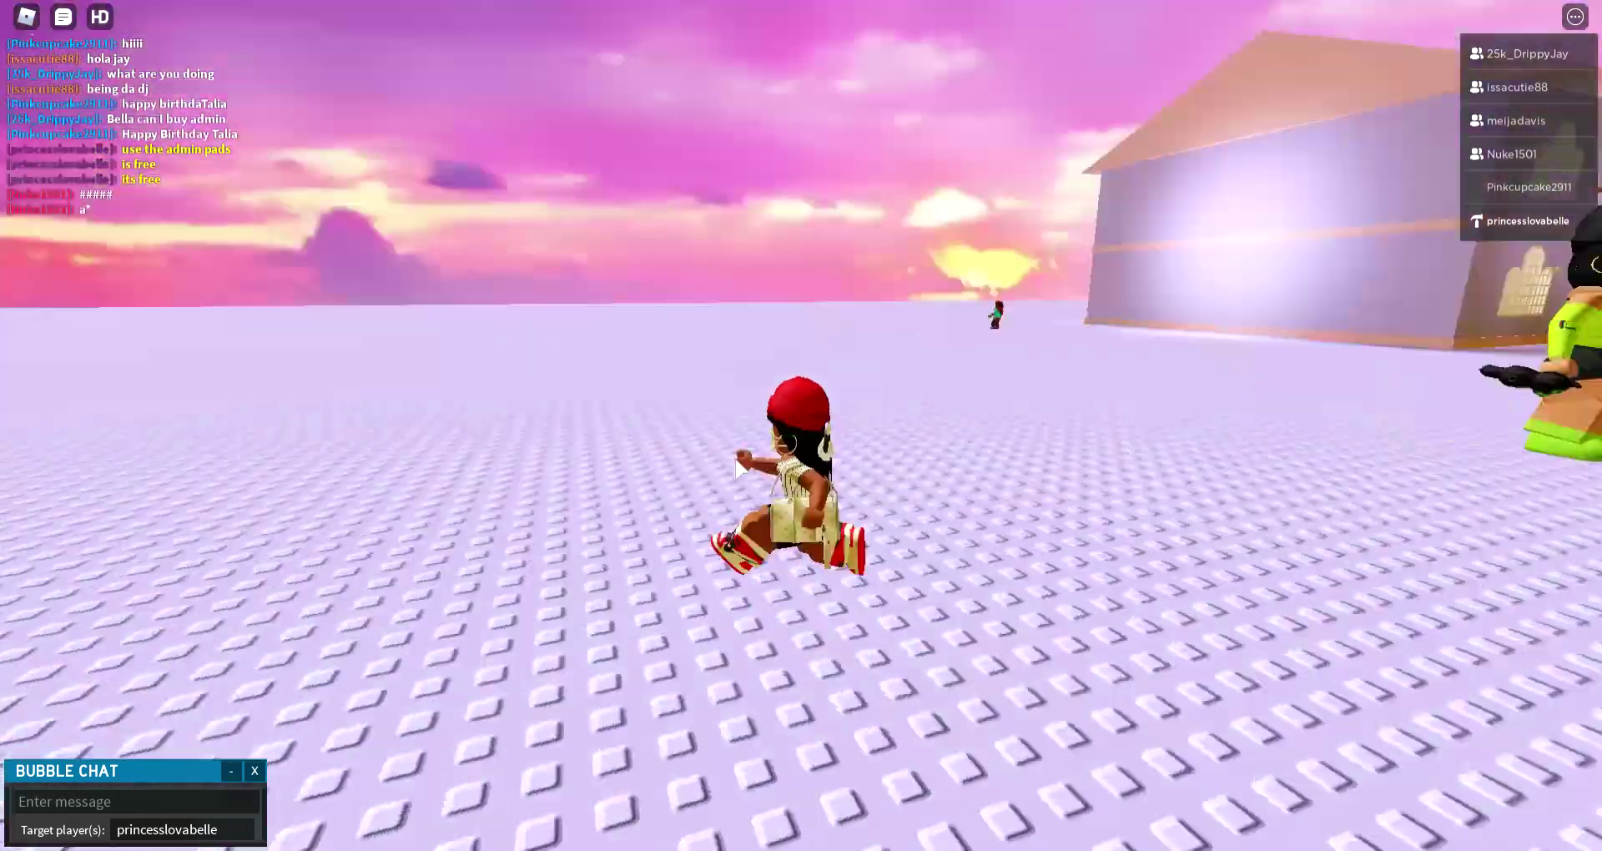
{"action": "key", "text": "w"}
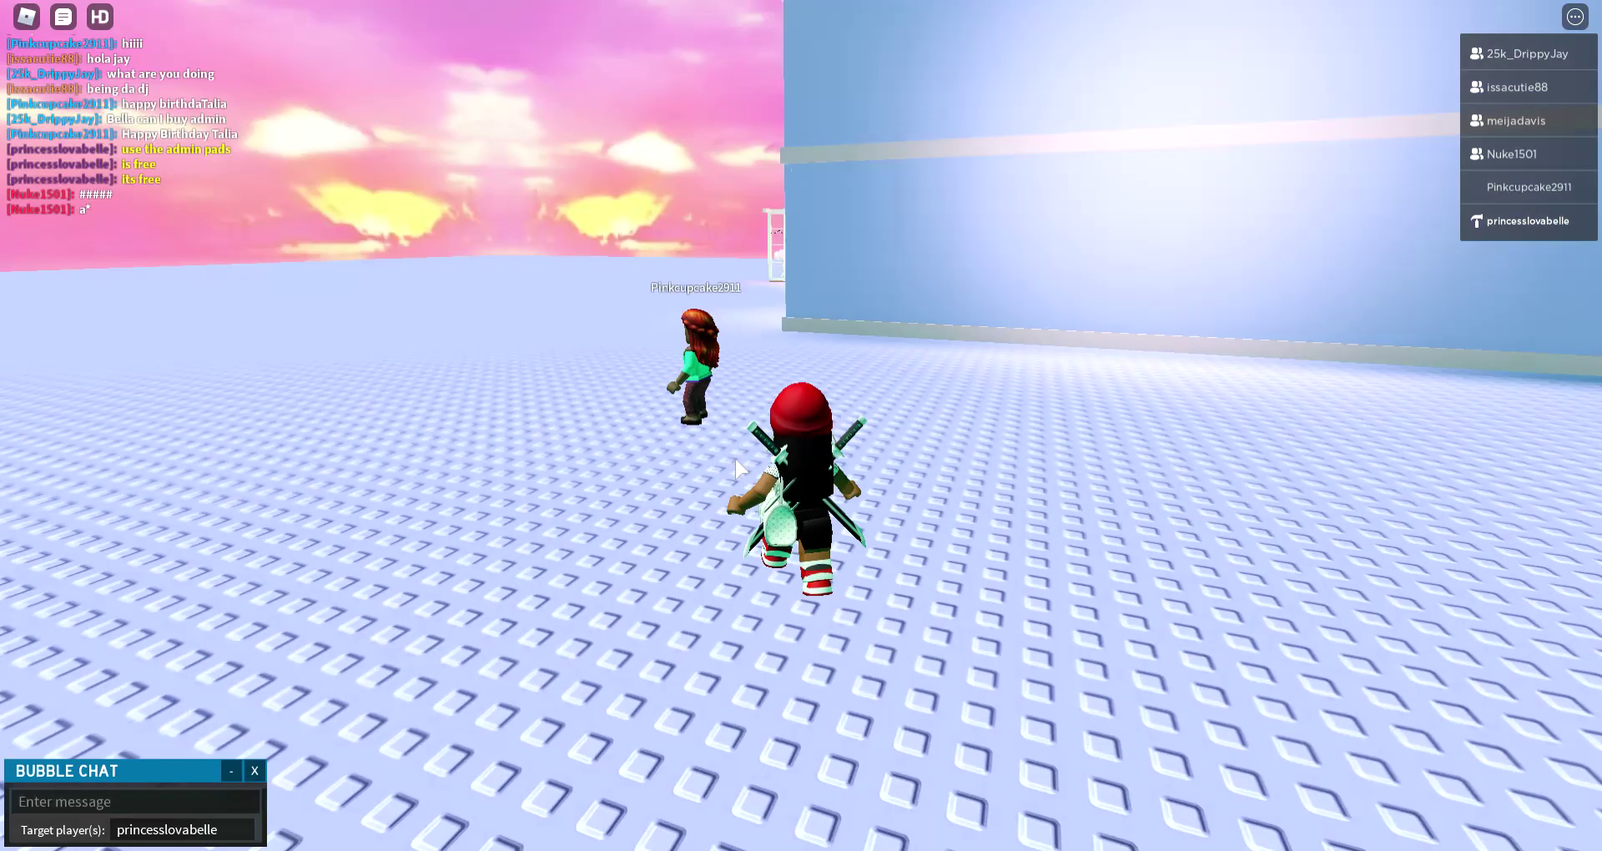
{"action": "key", "text": "s"}
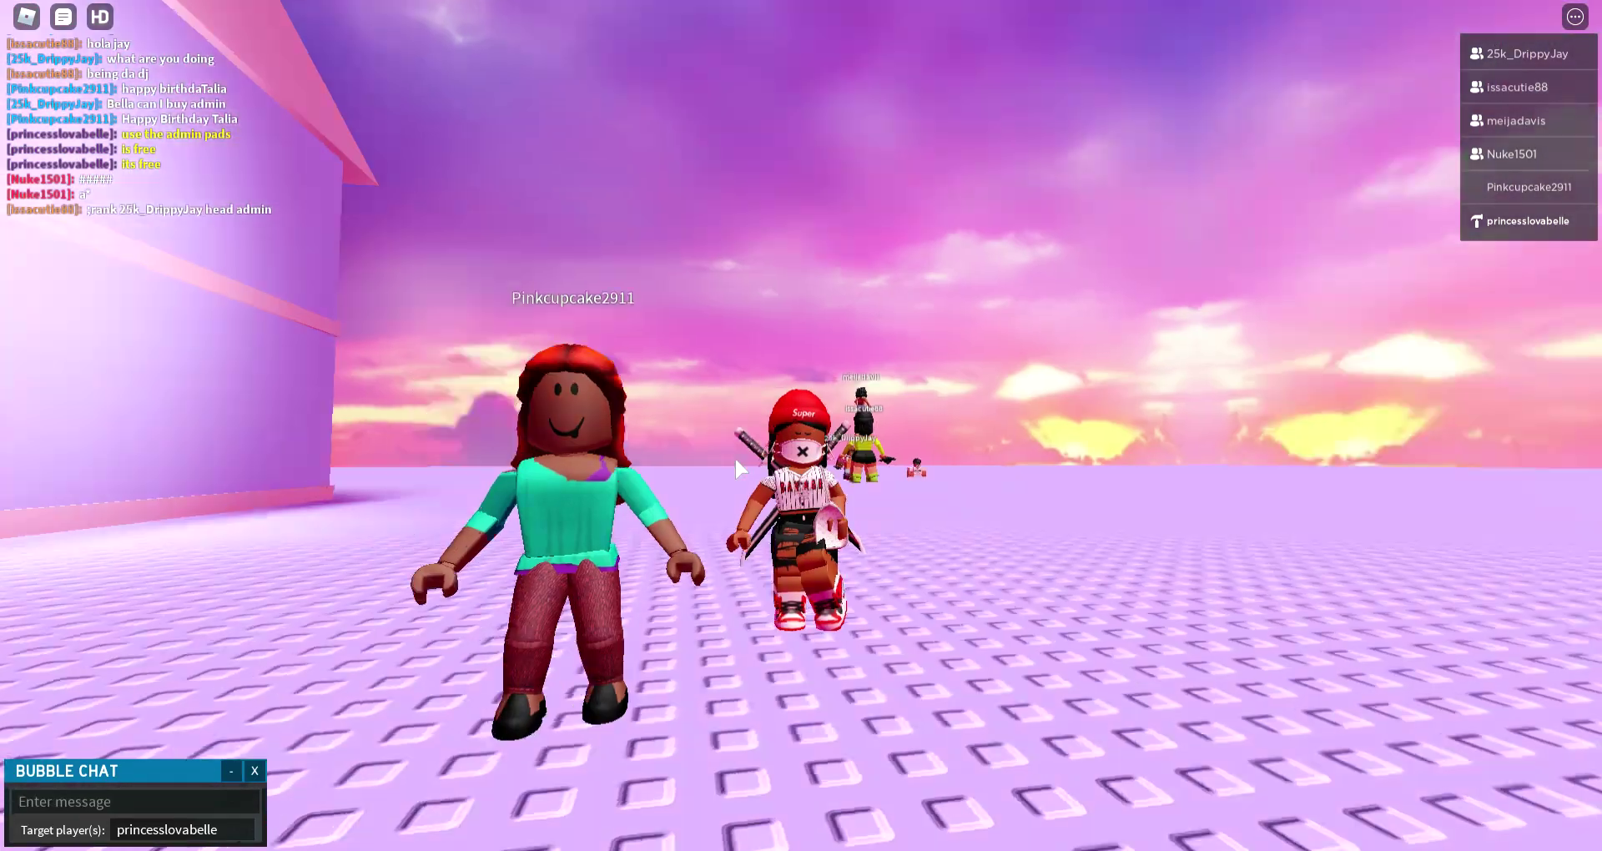
{"action": "key", "text": "w"}
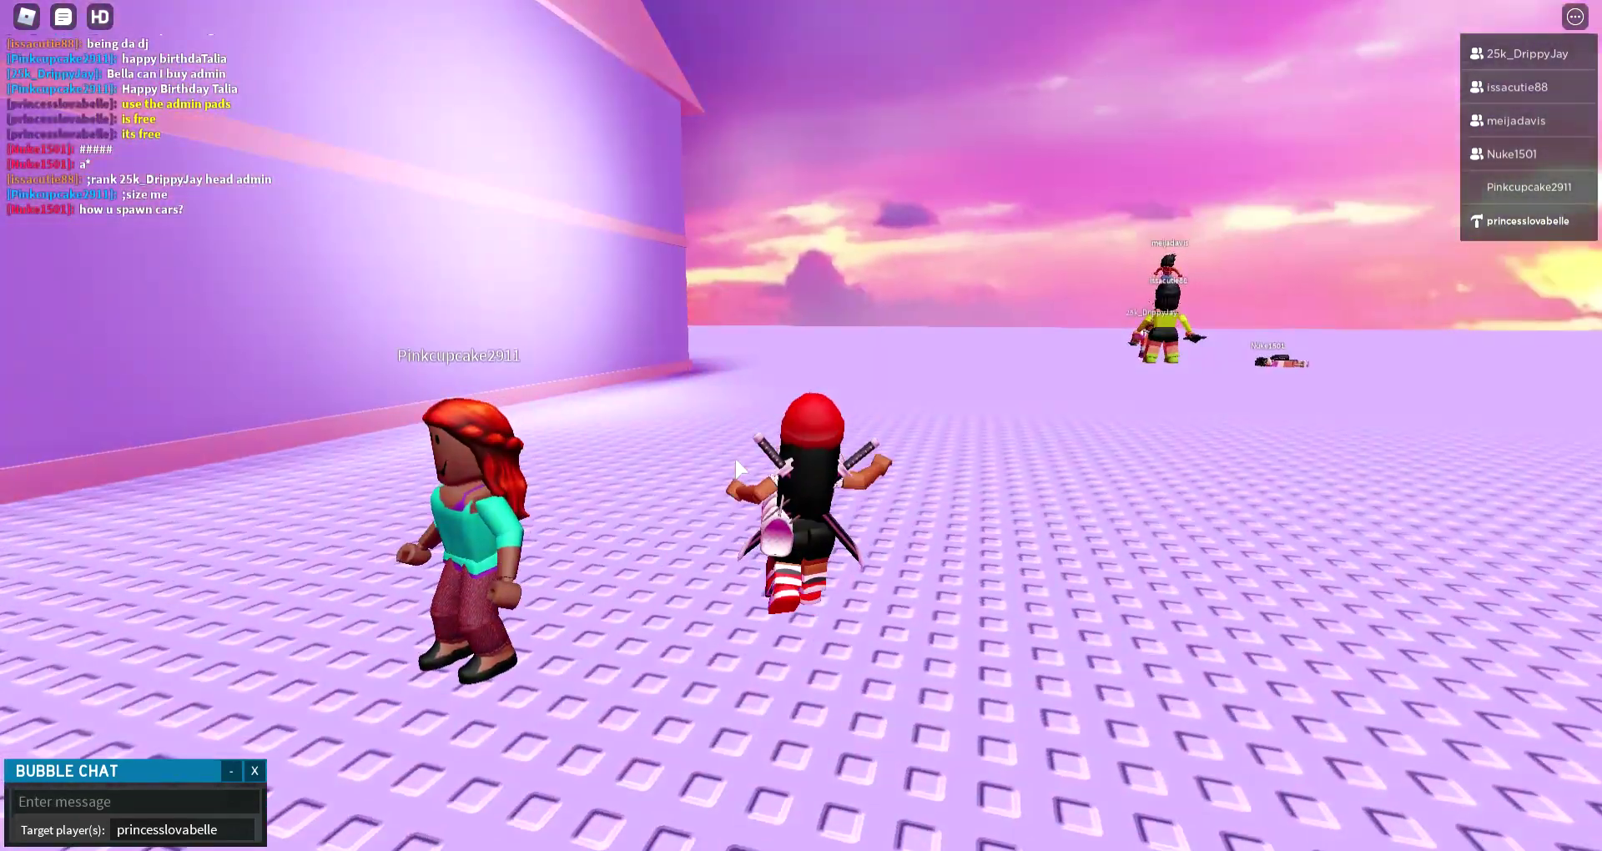
{"action": "key", "text": "s"}
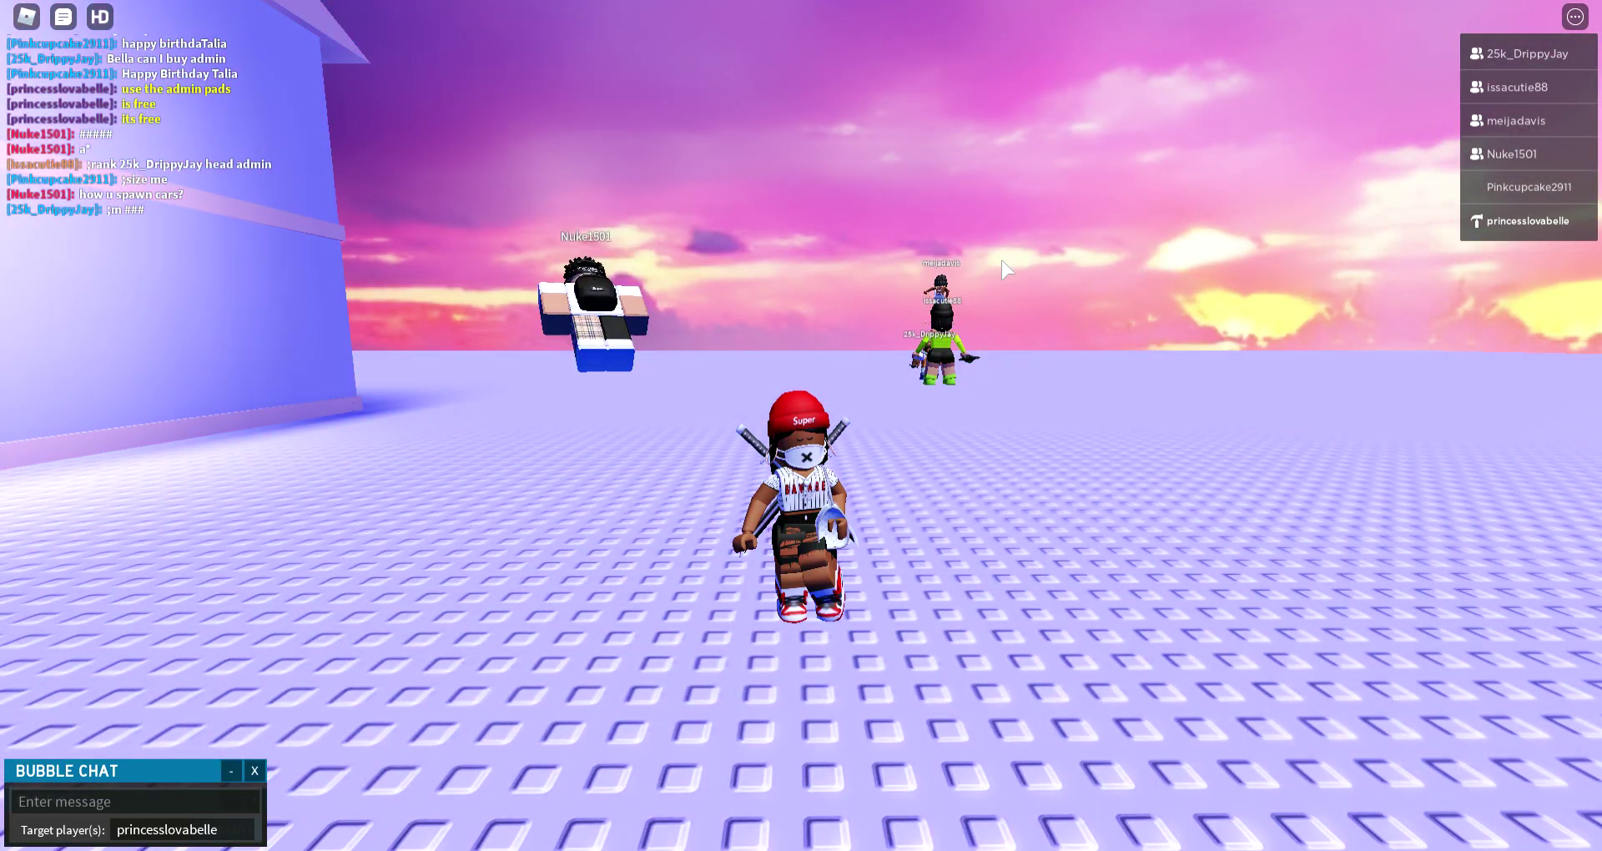
{"action": "key", "text": "w"}
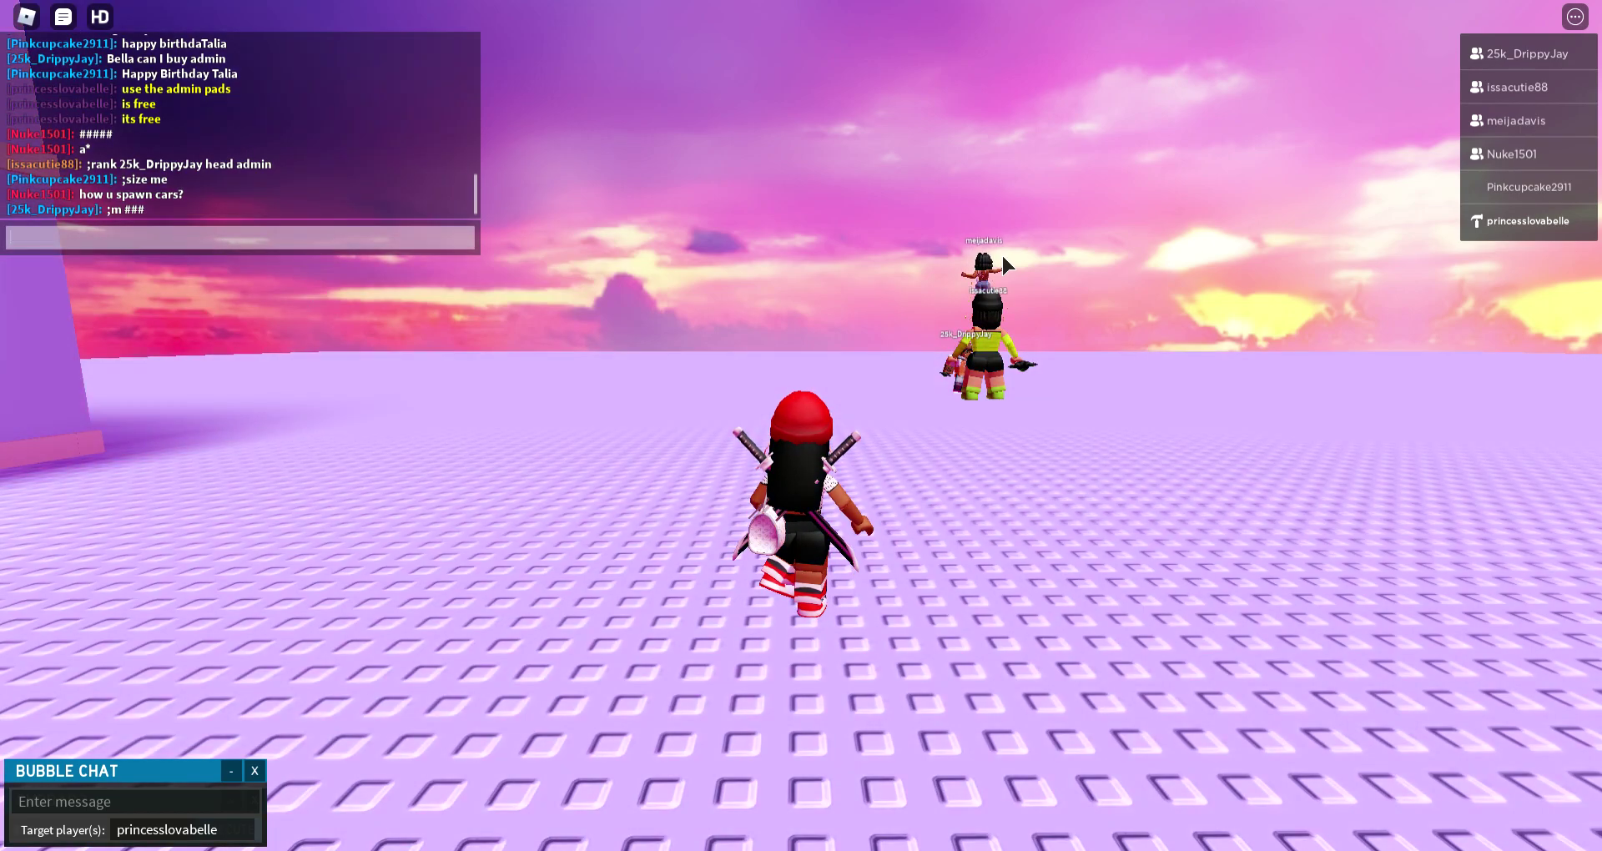
{"action": "type", "text": ";bring"}
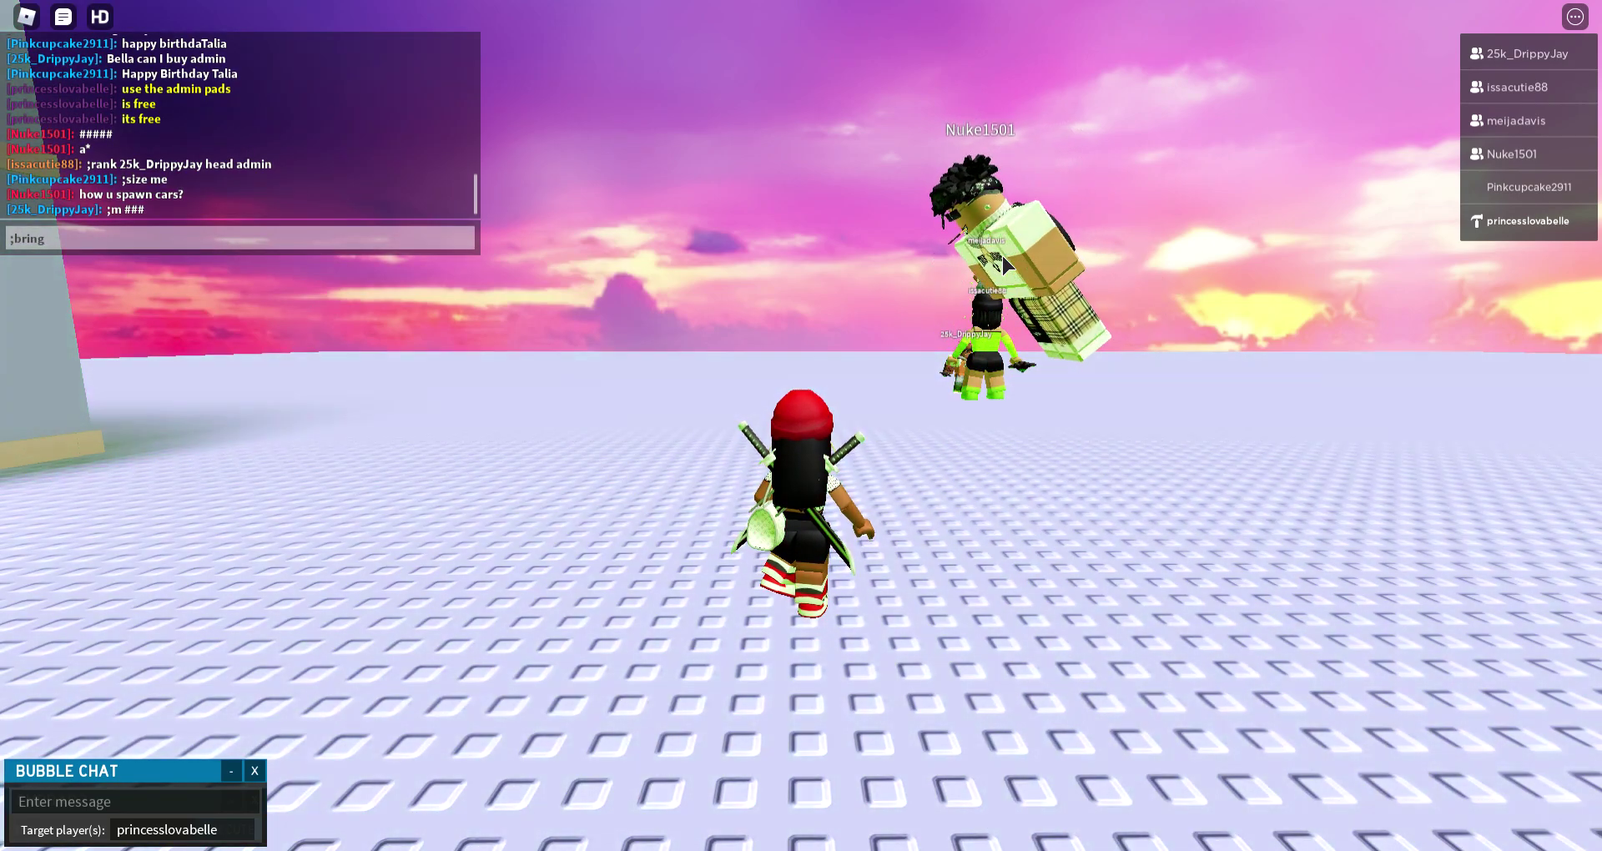
{"action": "type", "text": " all"}
- Send ';bring all' to gather every player, then post the ';mp bye yt' announcement
{"action": "key", "text": "Return"}
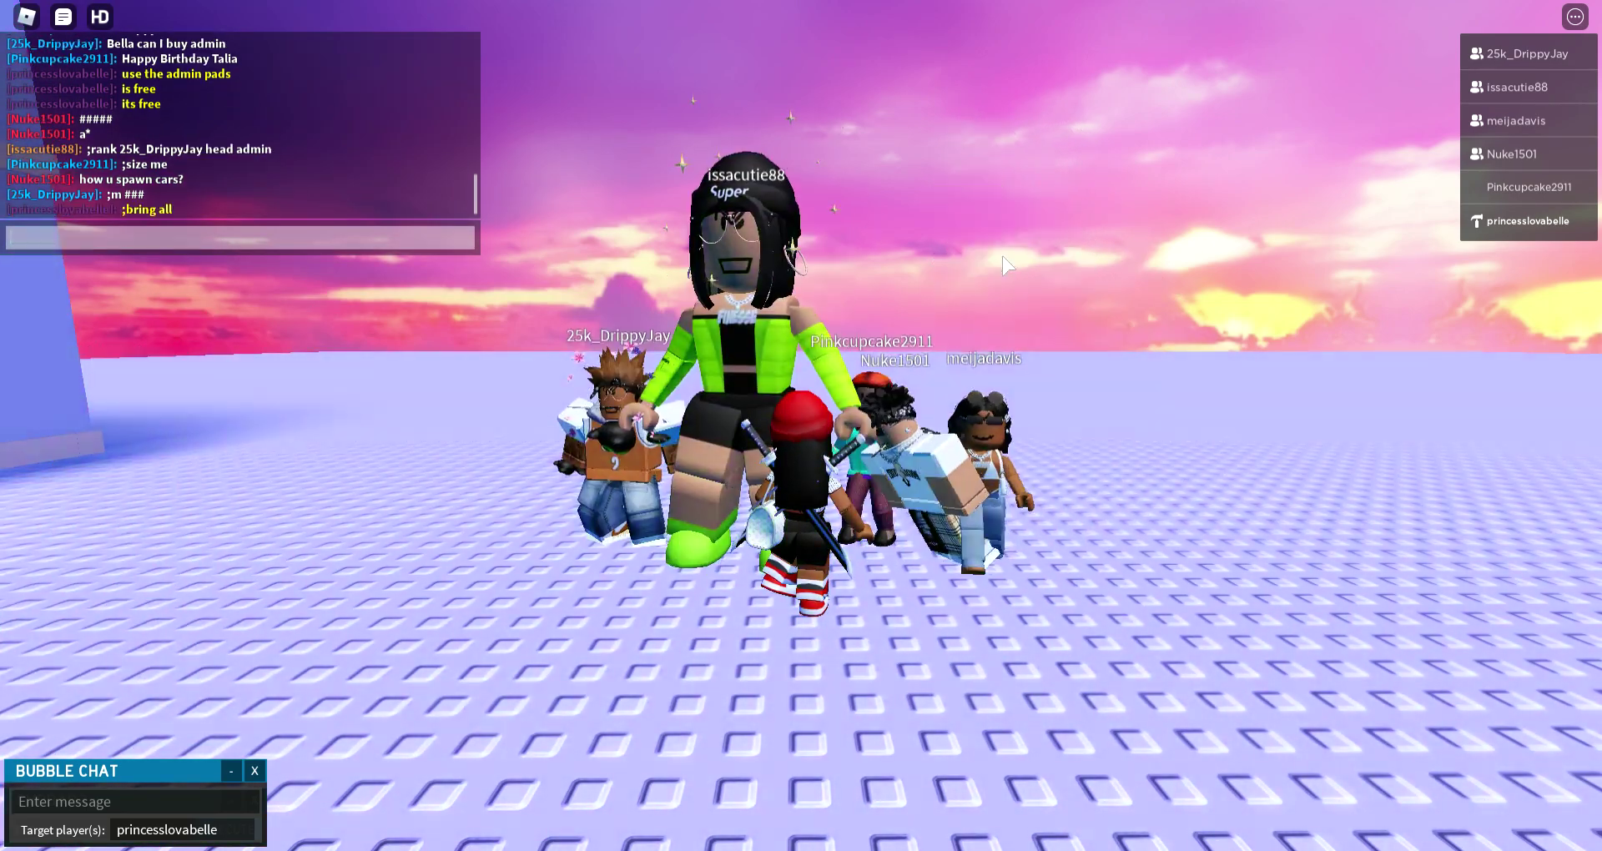
{"action": "type", "text": ";"}
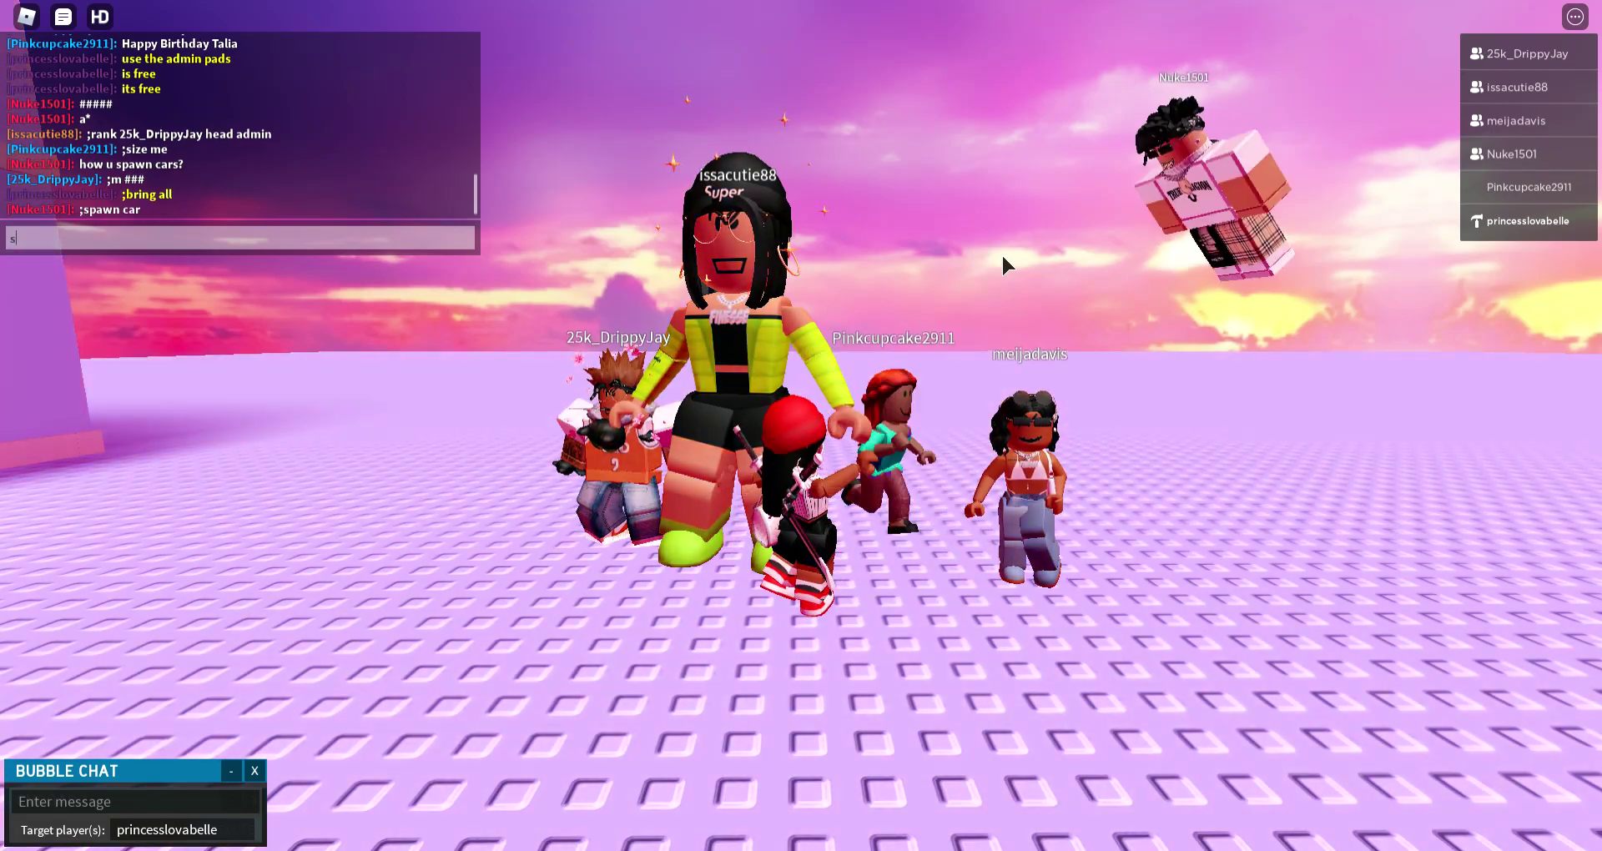
{"action": "type", "text": "mp"}
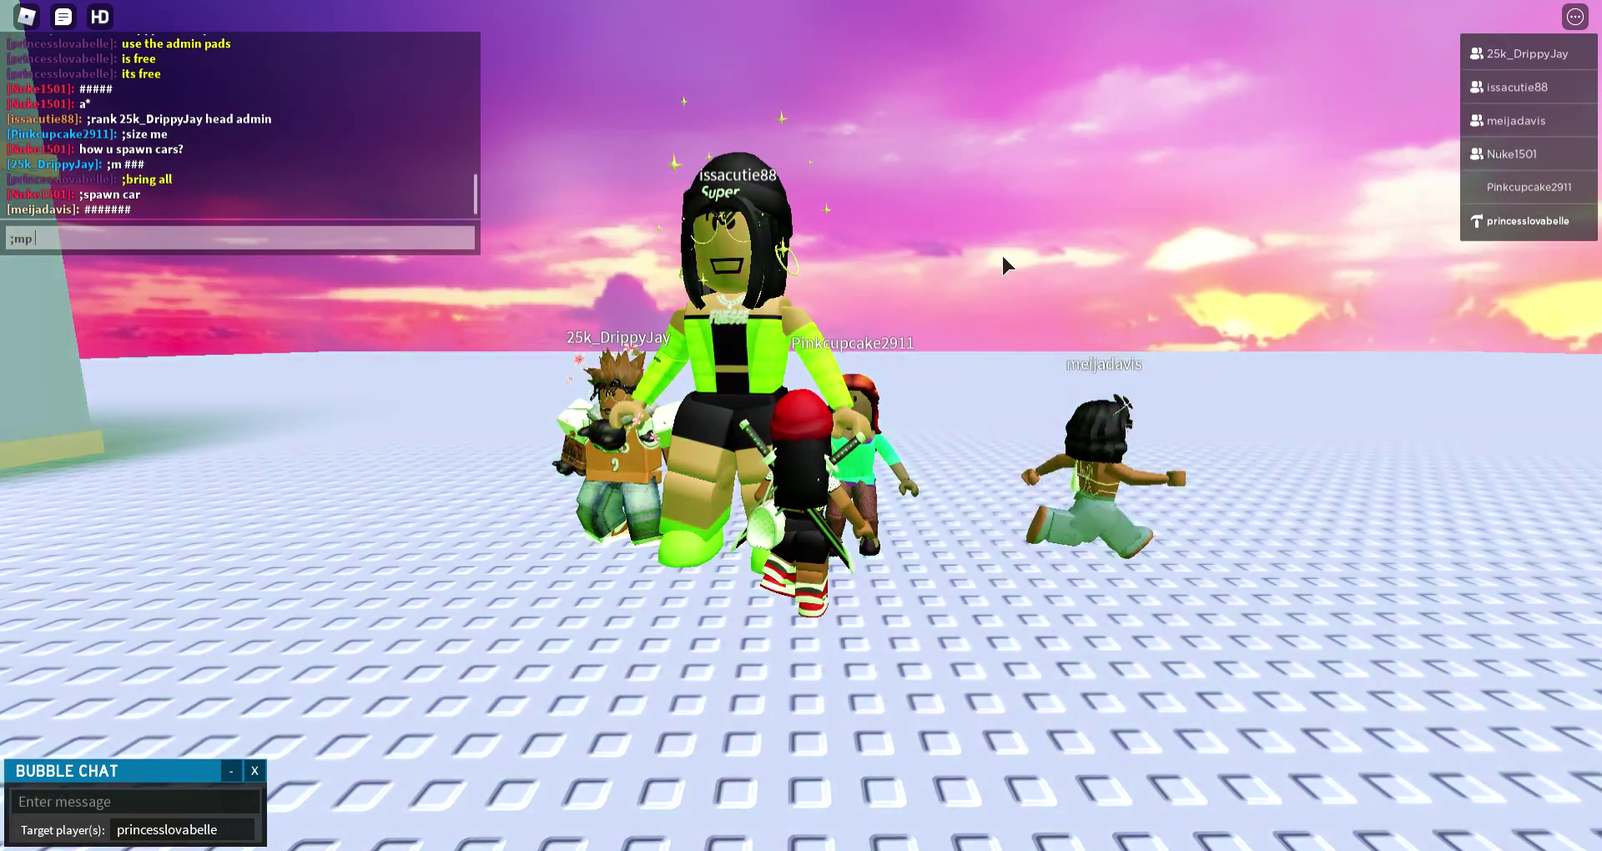
{"action": "type", "text": "bye yt"}
{"action": "key", "text": "Return"}
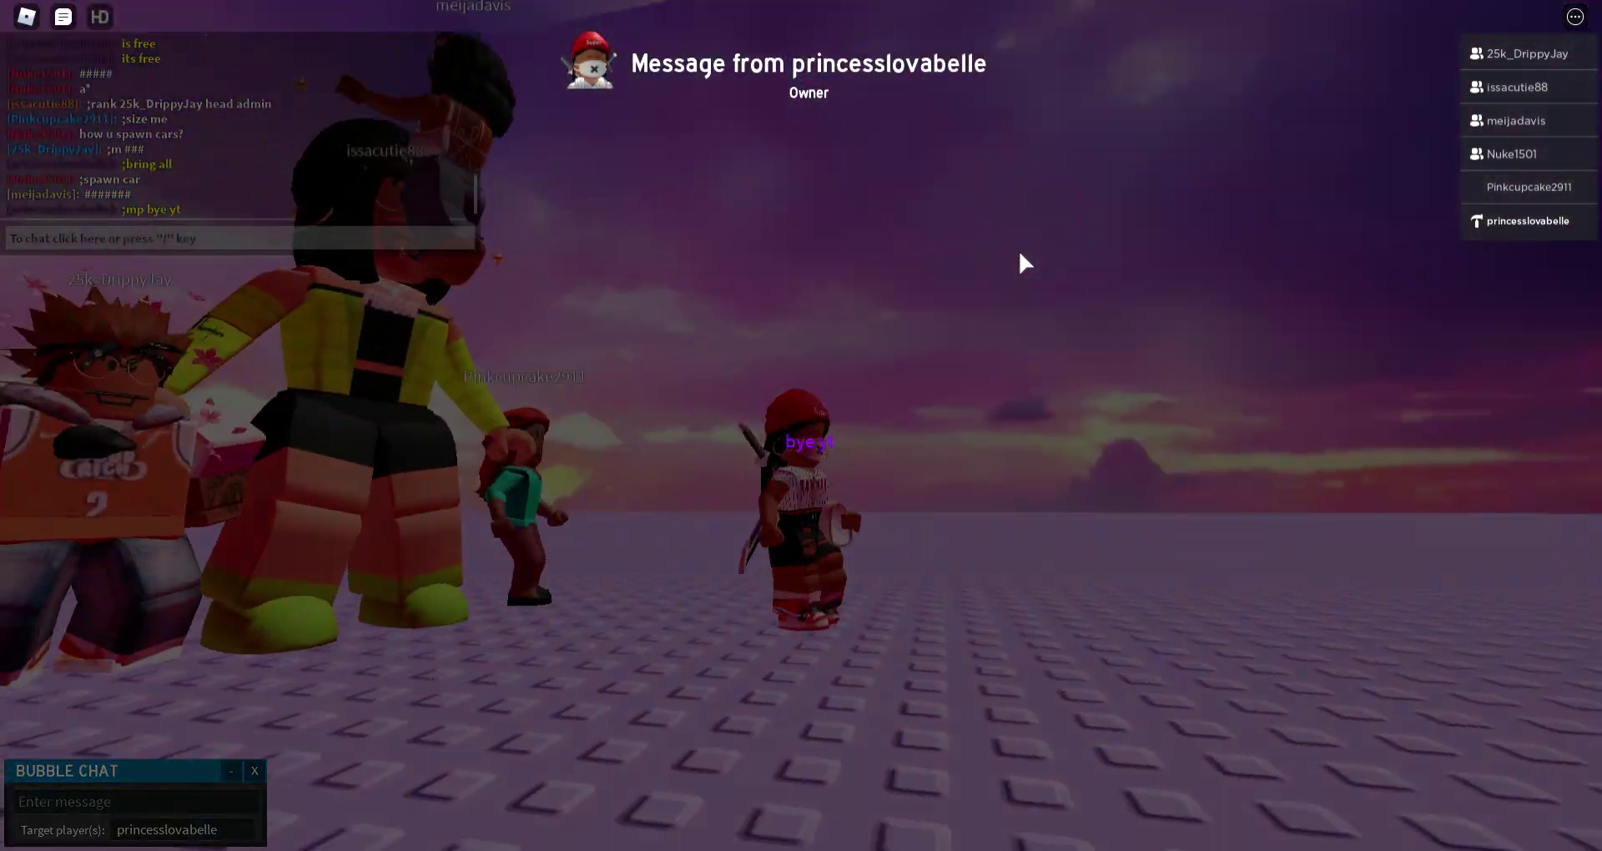
- Walk among the gathered players and send ';rank all headadmin' in chat
{"action": "key", "text": "w"}
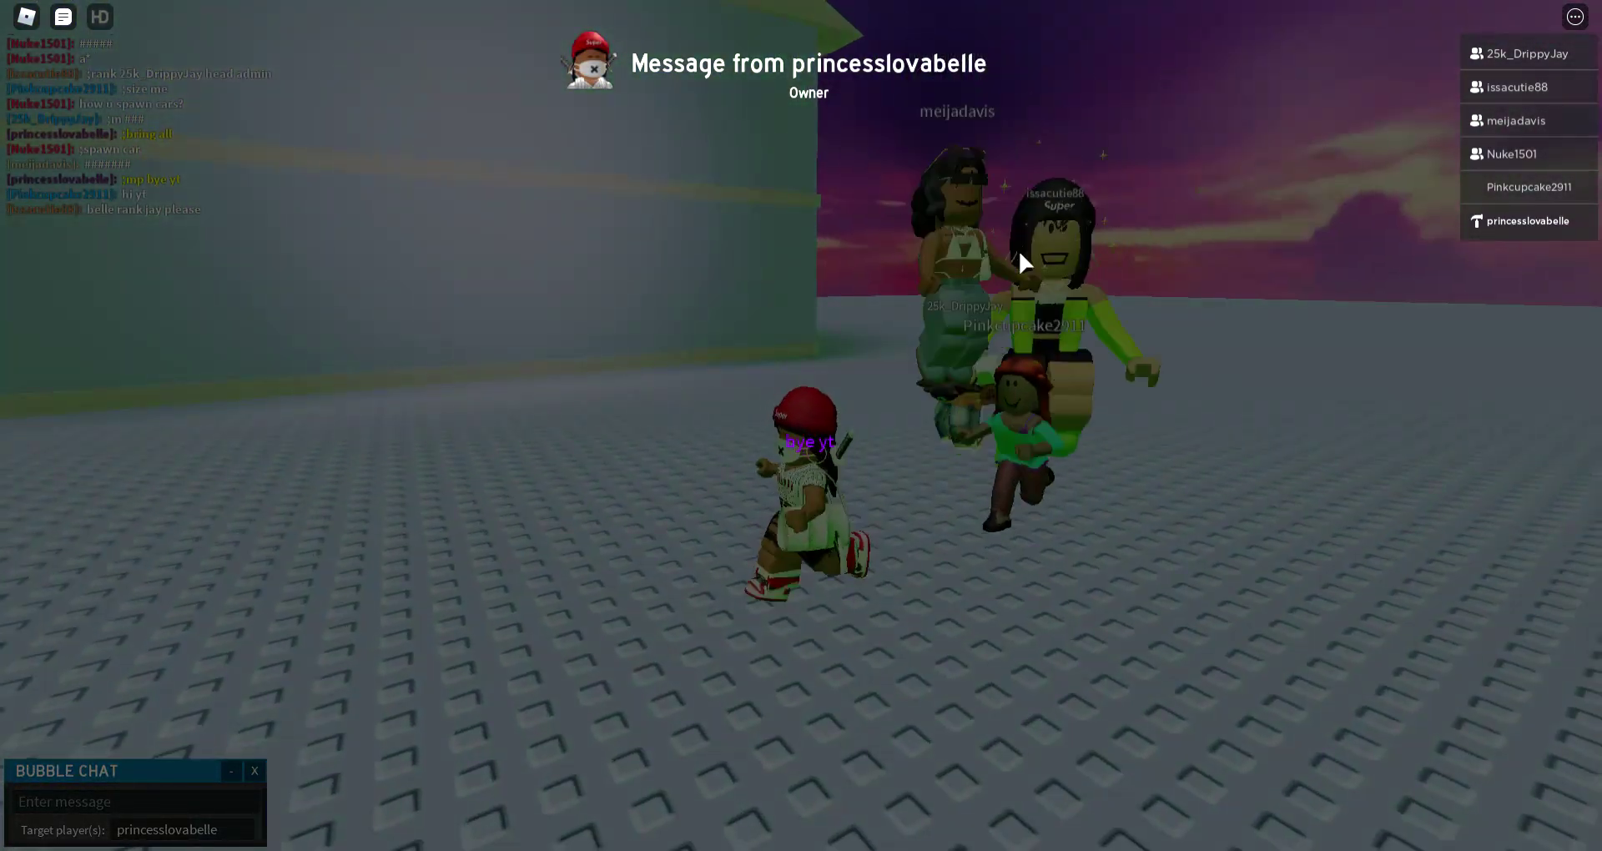
{"action": "key", "text": "slash"}
{"action": "type", "text": ";ra"}
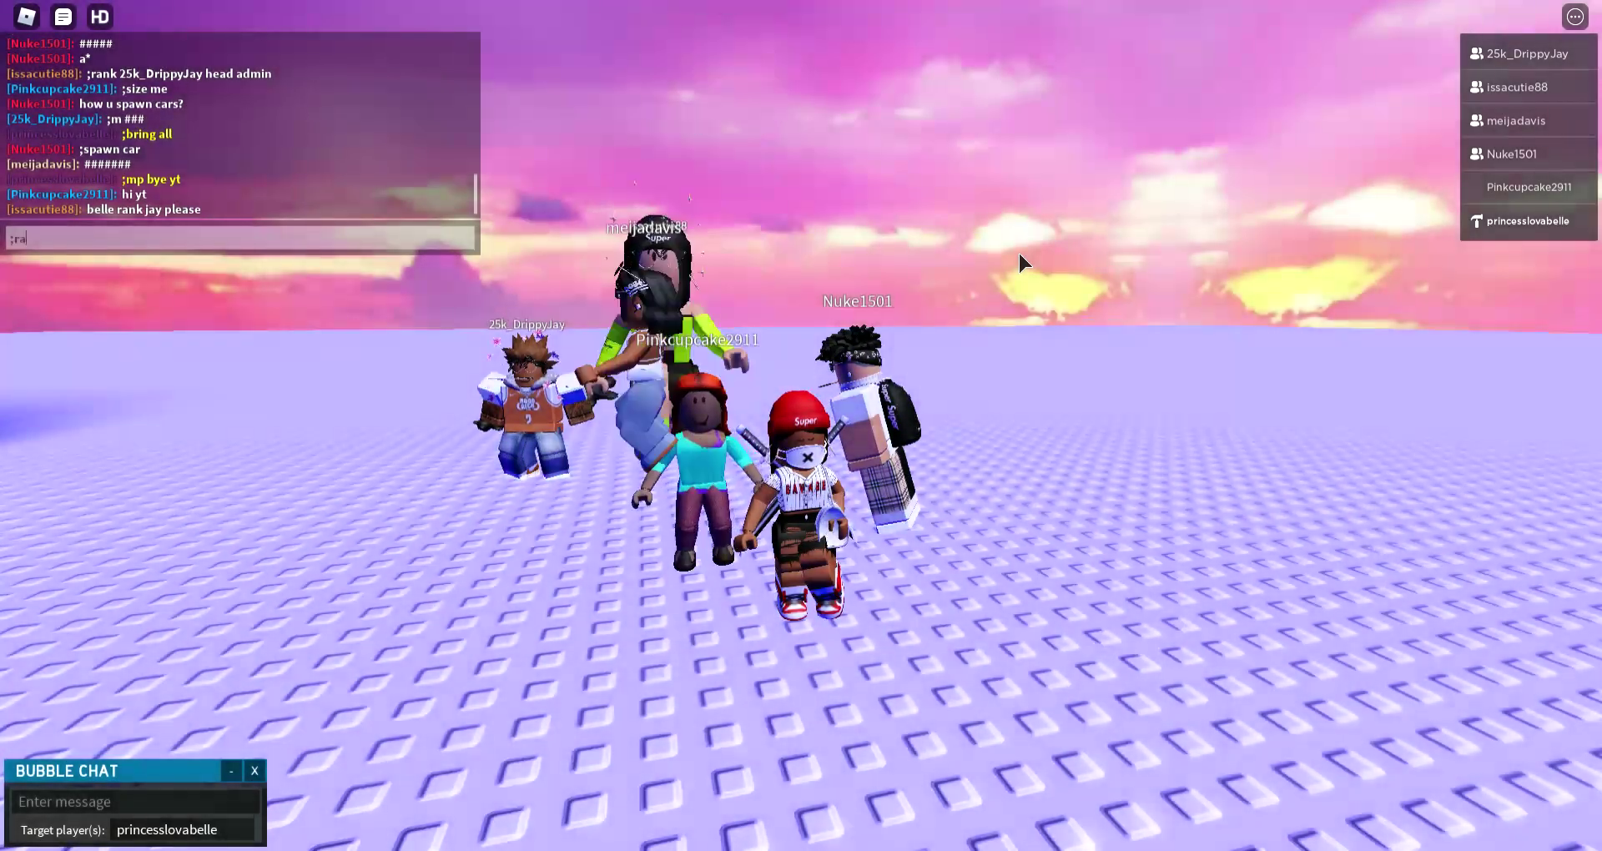
{"action": "type", "text": "nk all he"}
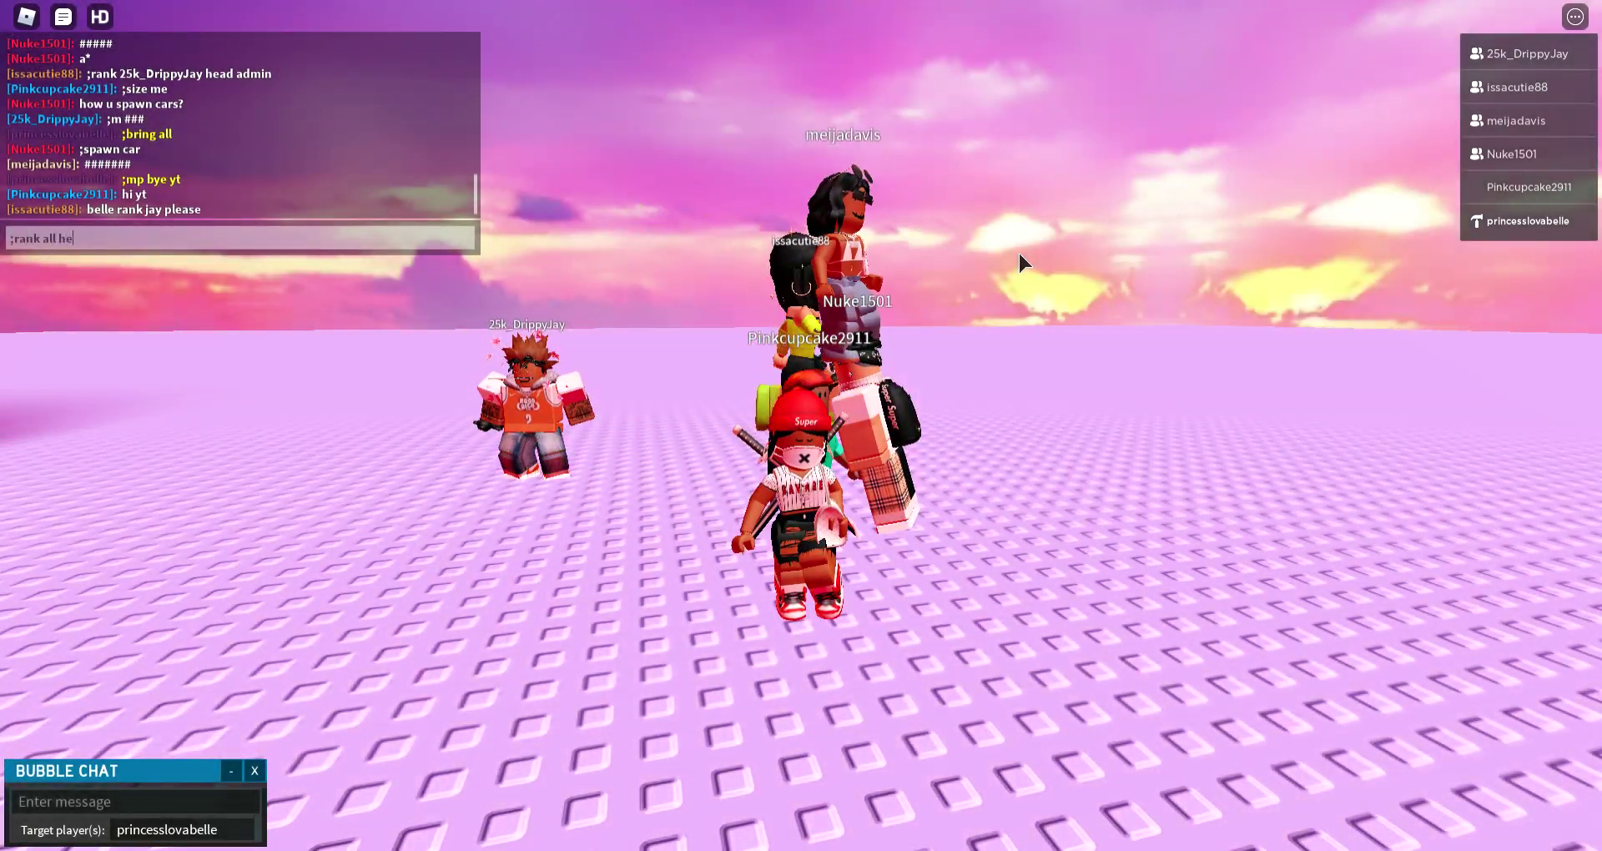
{"action": "type", "text": "adadmin"}
{"action": "key", "text": "Return"}
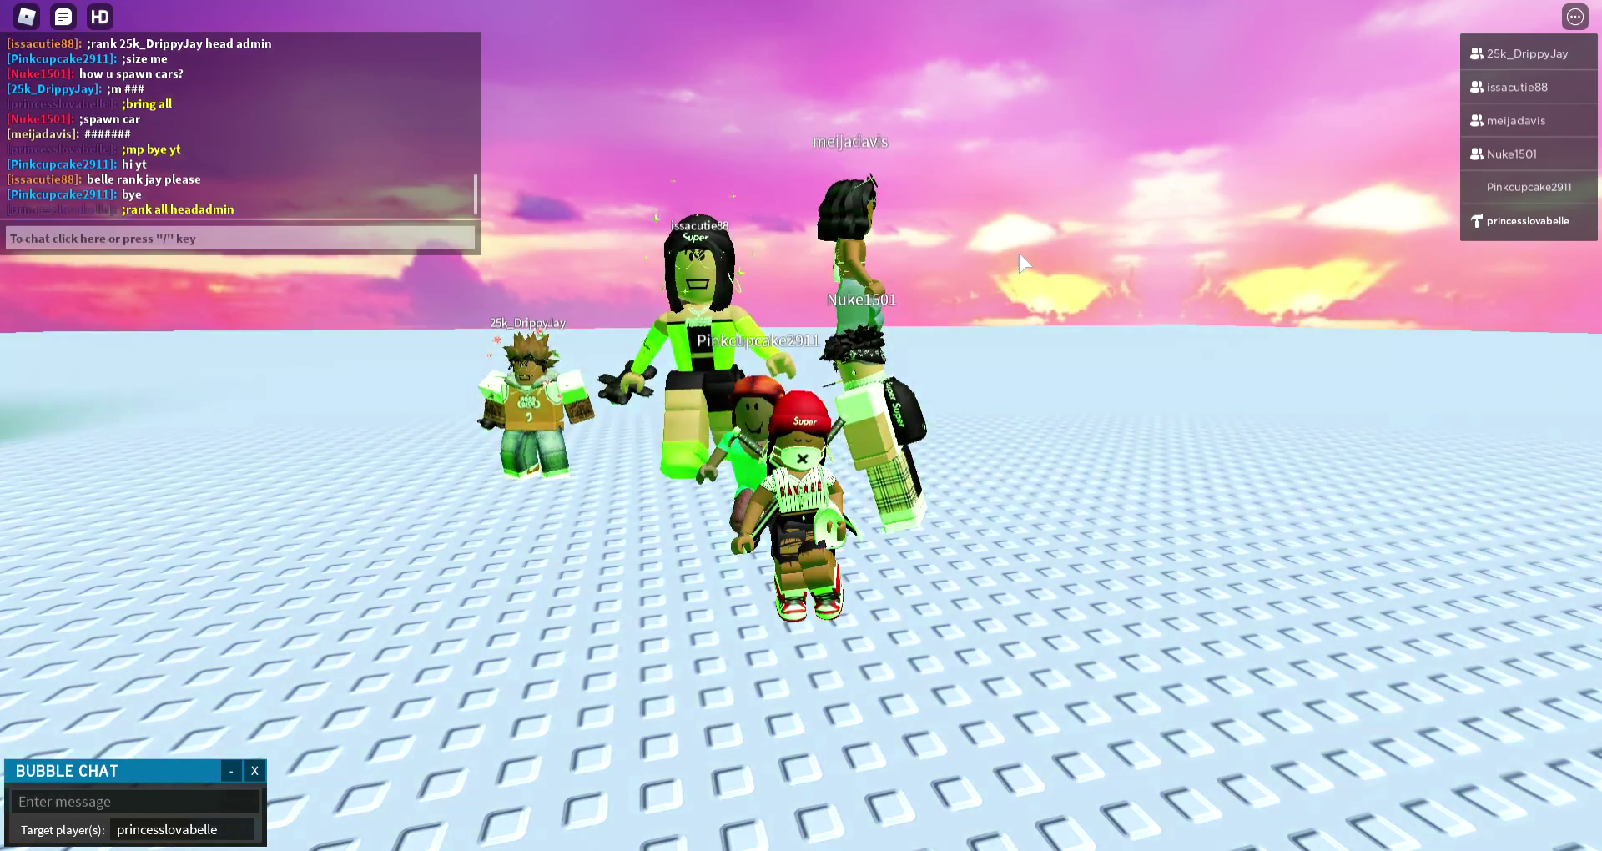